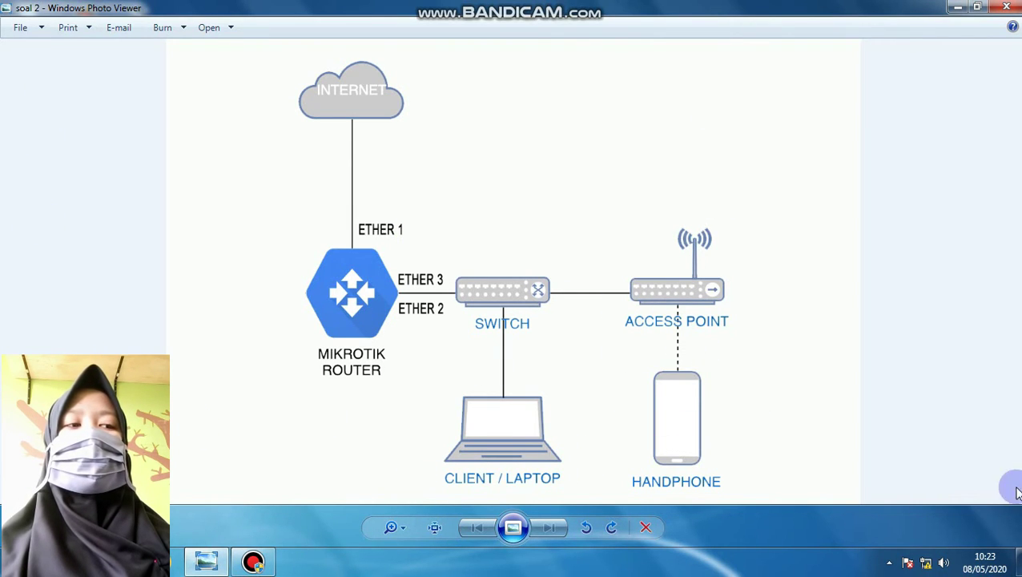
Launch WinBox, connect to the MikroTik hAP lite router by MAC address, and maximize it
{"action": "key", "text": "alt+F4"}
{"action": "double_click", "coordinate": [141, 159]}
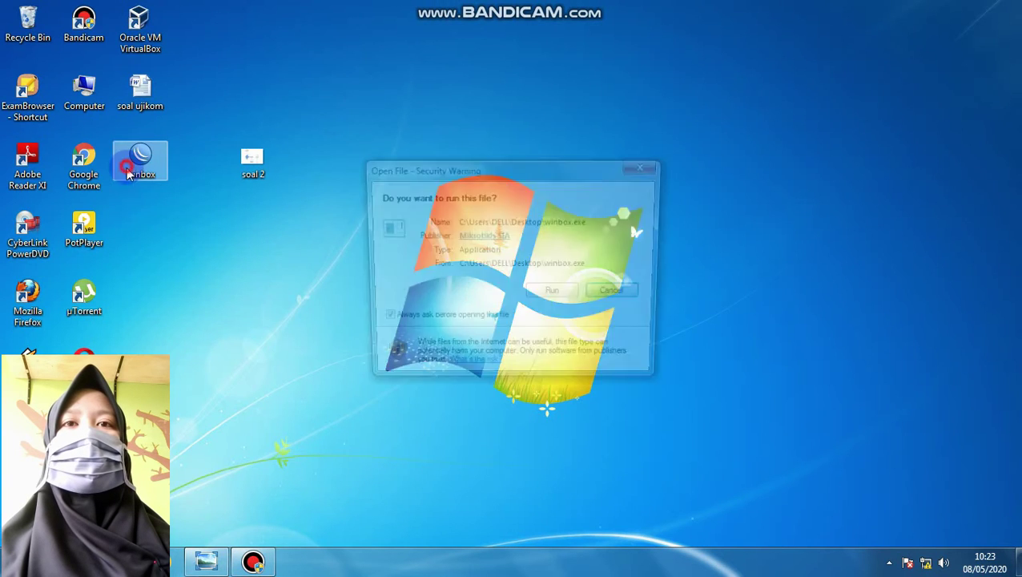
{"action": "left_click", "coordinate": [554, 293]}
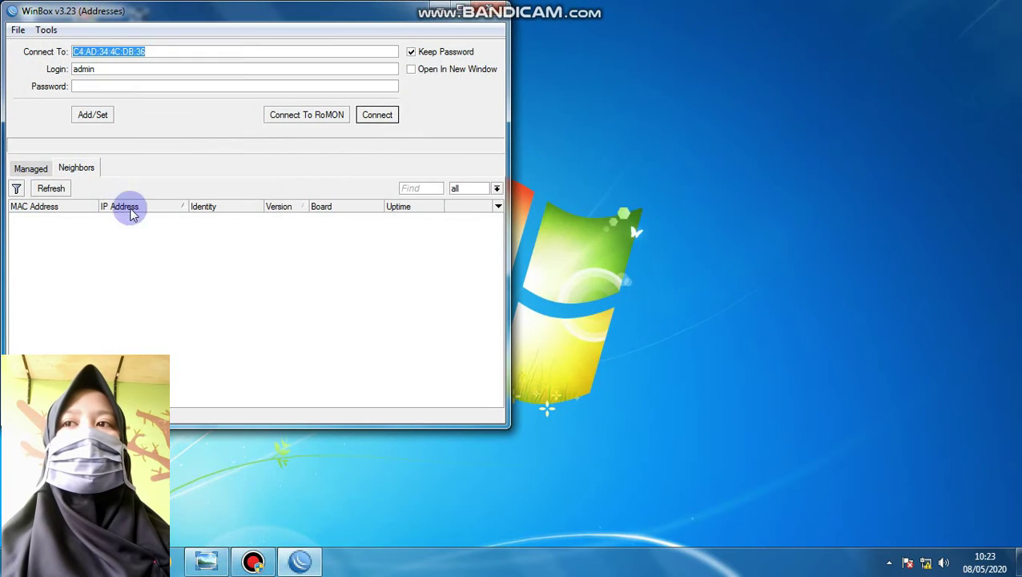
{"action": "left_click", "coordinate": [51, 189]}
{"action": "left_click", "coordinate": [55, 217]}
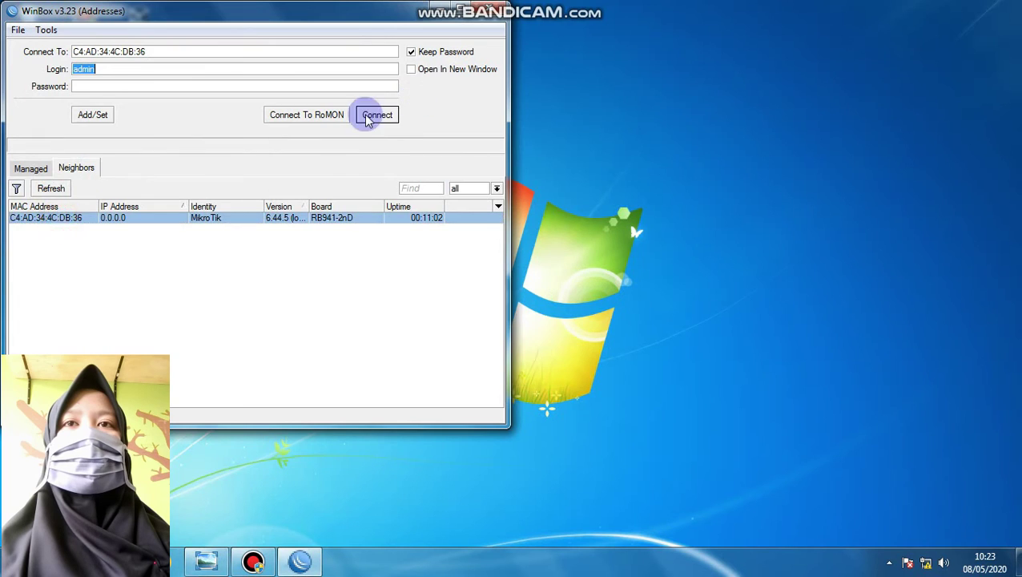
{"action": "left_click", "coordinate": [370, 115]}
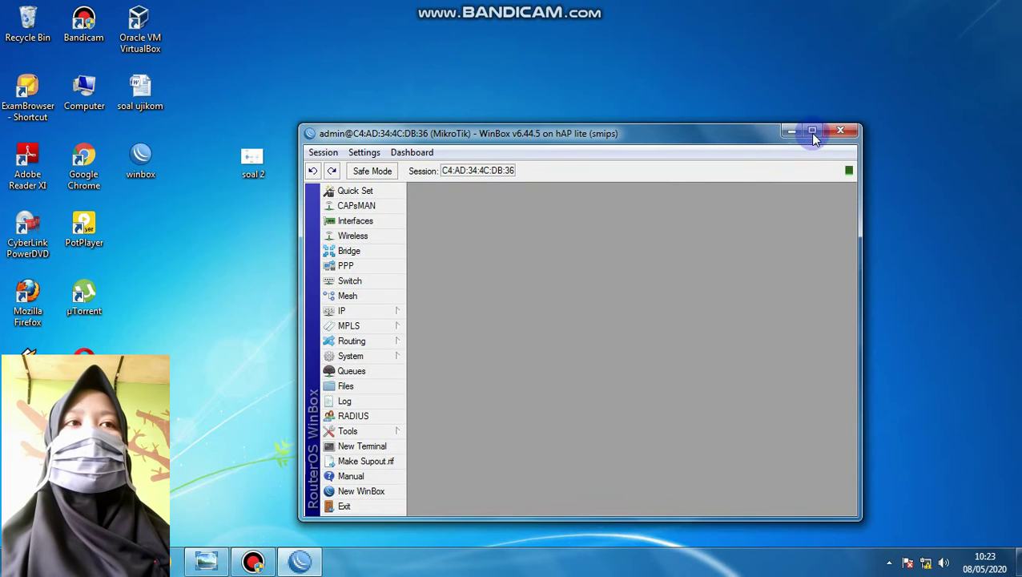
{"action": "left_click", "coordinate": [812, 133]}
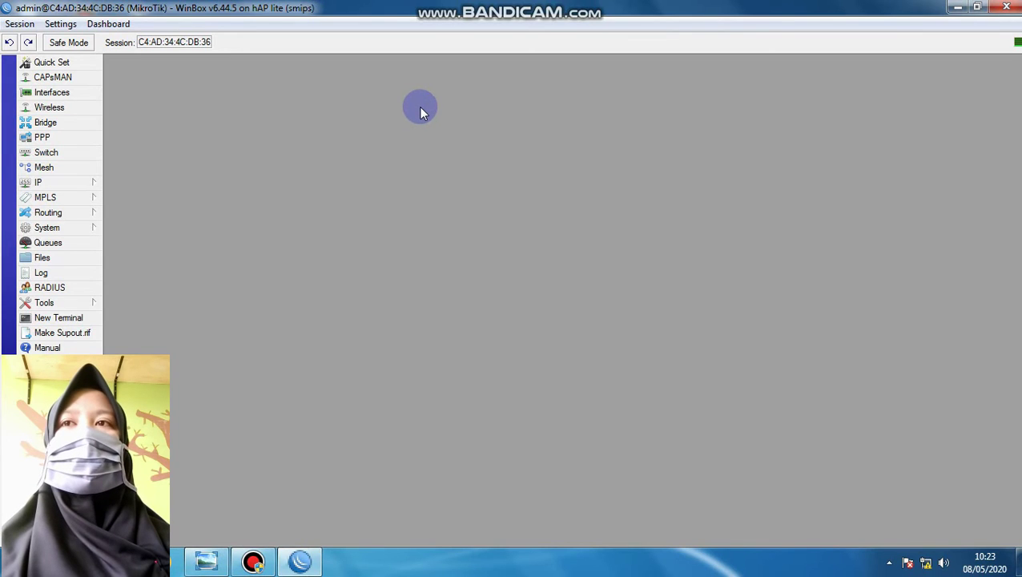
Add a DHCP client on ether1 so it binds and leases 1.2.3.231/24
{"action": "left_click", "coordinate": [62, 182]}
{"action": "left_click", "coordinate": [144, 243]}
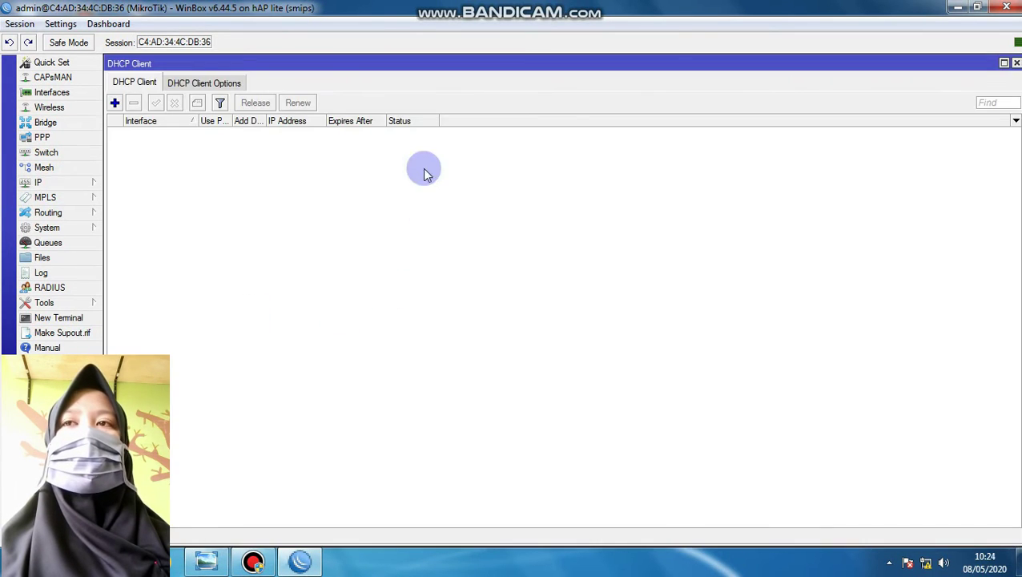
{"action": "left_click", "coordinate": [113, 104]}
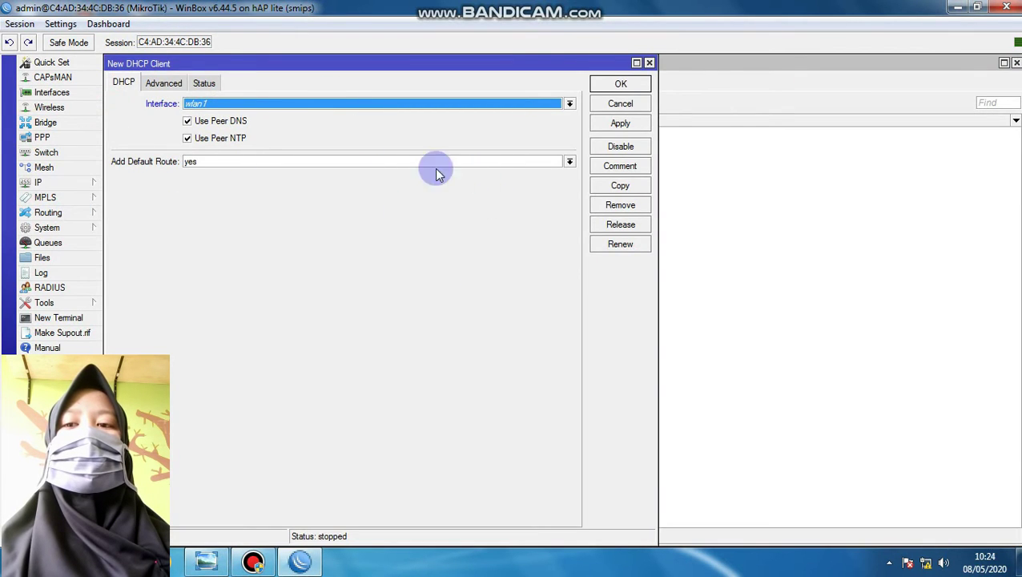
{"action": "left_click", "coordinate": [207, 561]}
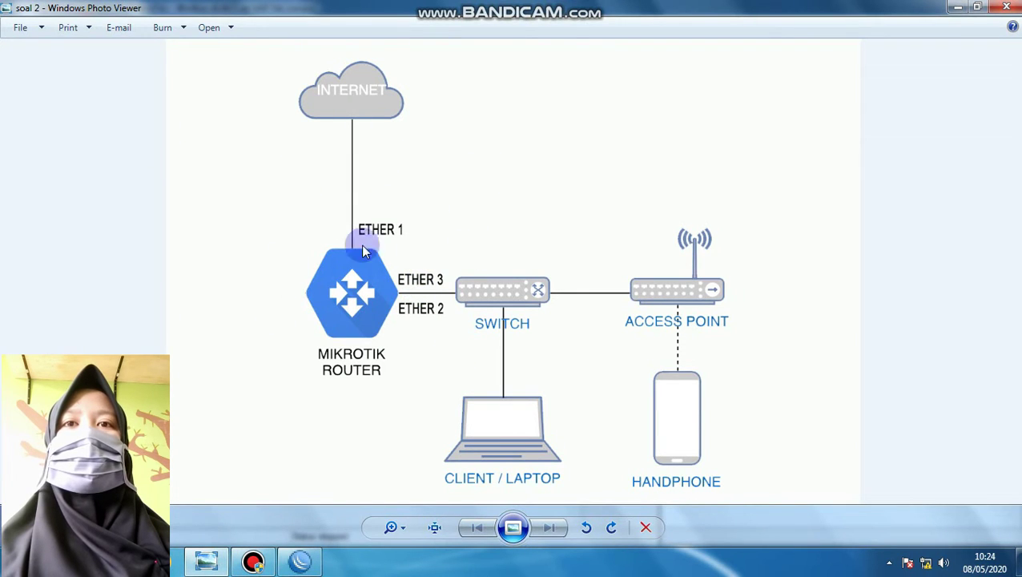
{"action": "left_click", "coordinate": [299, 560]}
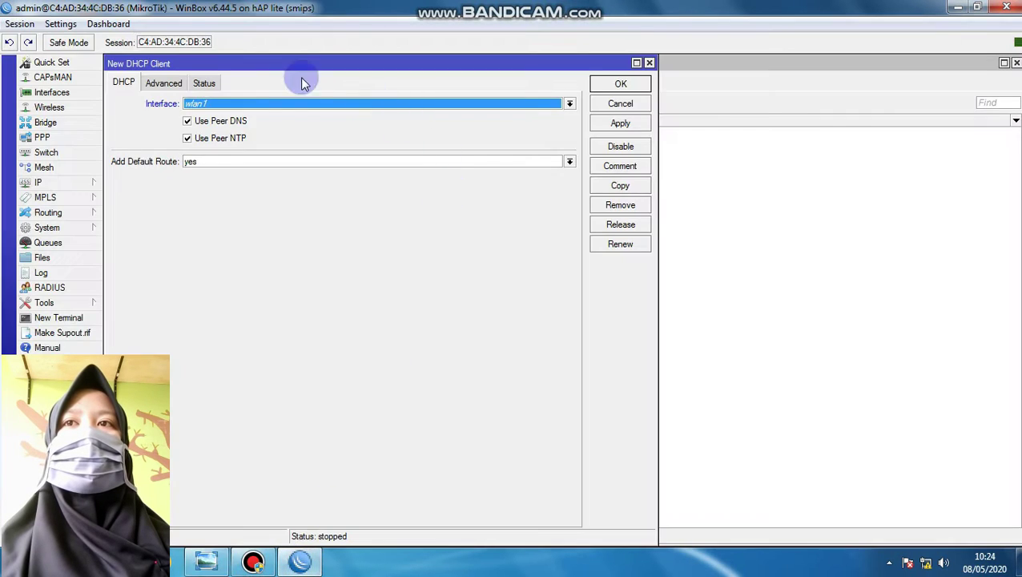
{"action": "left_click", "coordinate": [199, 104]}
{"action": "left_click", "coordinate": [200, 111]}
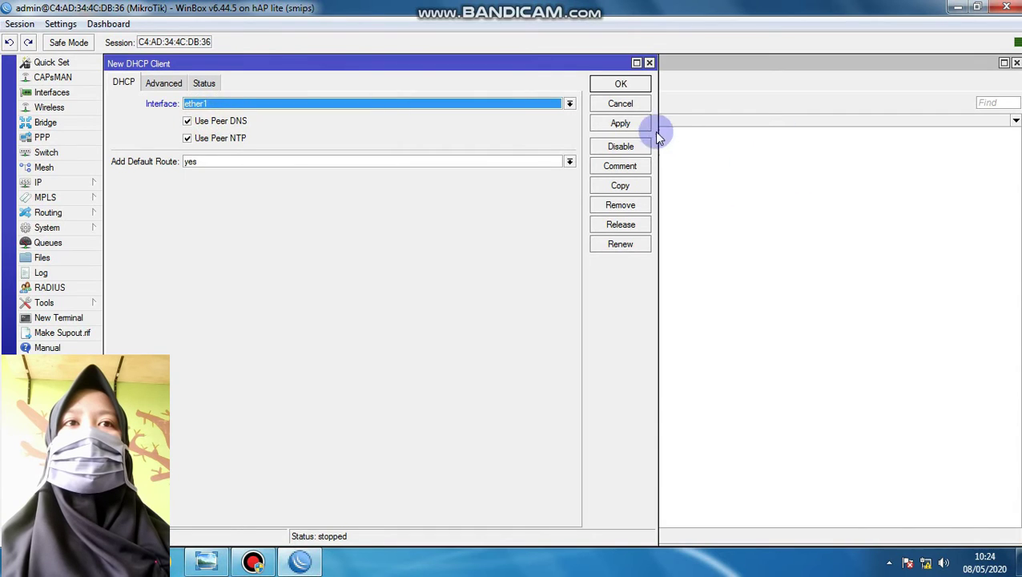
{"action": "left_click", "coordinate": [620, 123]}
{"action": "left_click", "coordinate": [621, 84]}
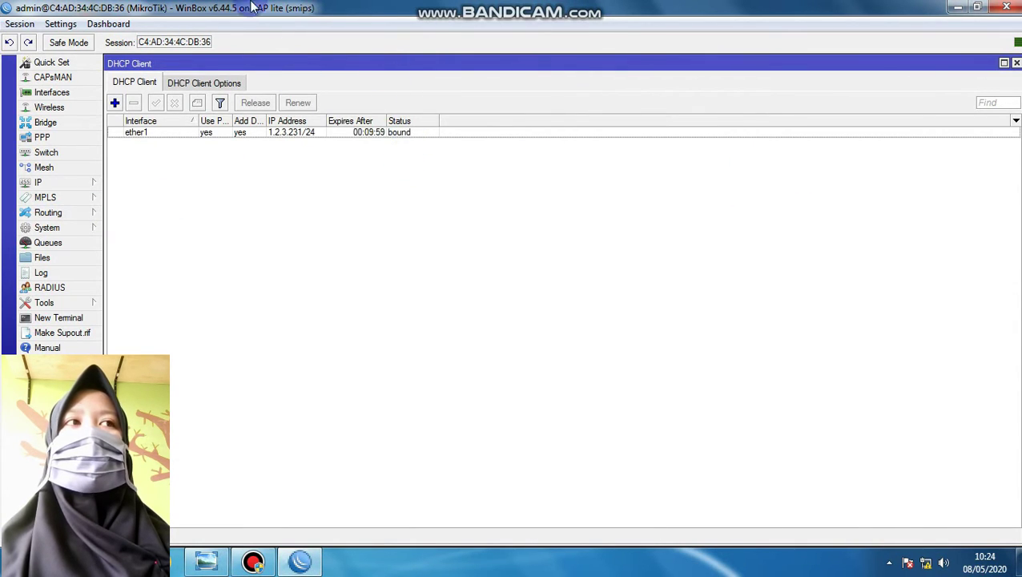
{"action": "left_click_drag", "start_coordinate": [471, 66], "coordinate": [995, 46]}
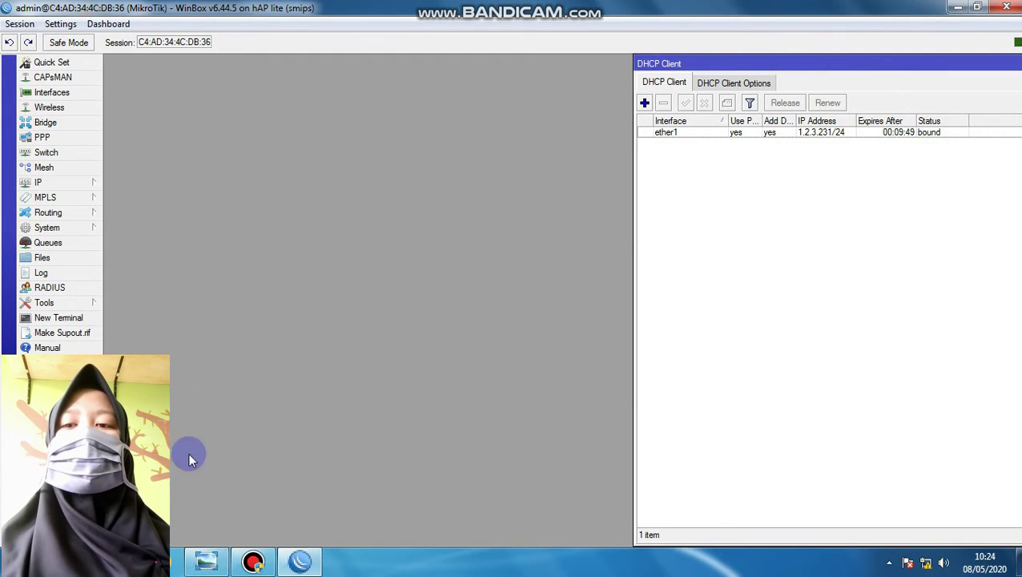
Add the IP address 10.10.10.1/24 on interface ether2
{"action": "left_click", "coordinate": [206, 558]}
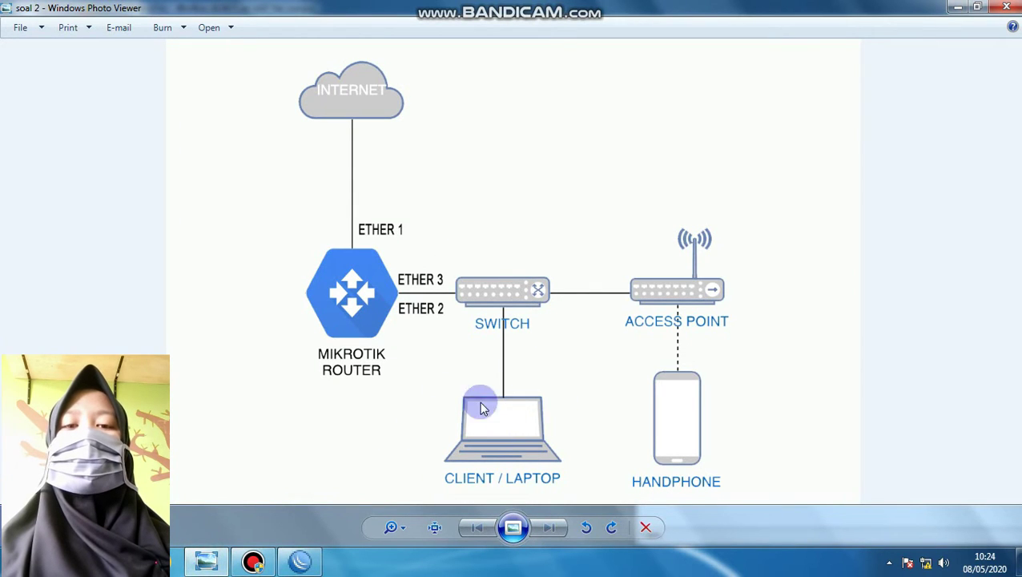
{"action": "left_click", "coordinate": [296, 565]}
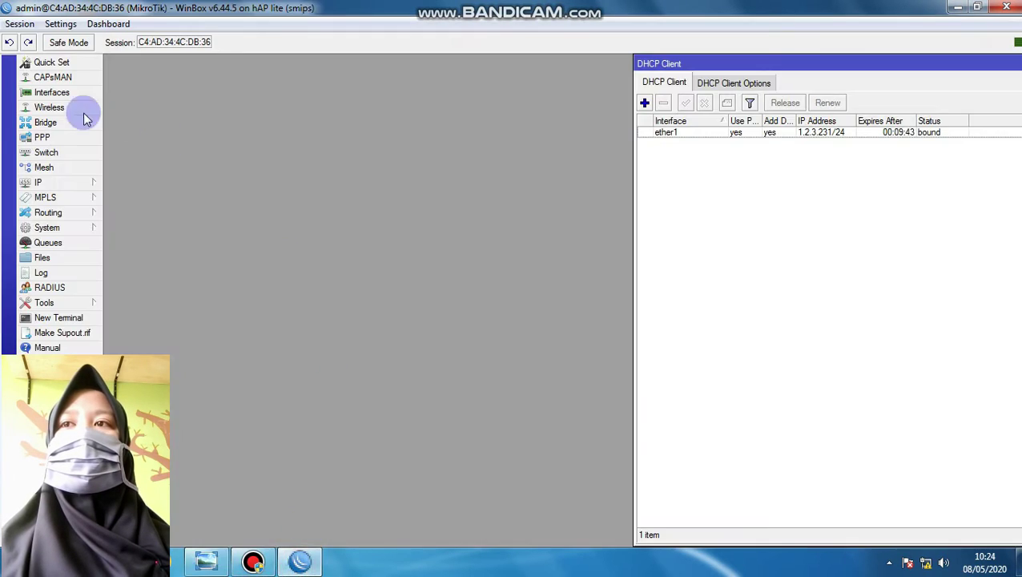
{"action": "left_click", "coordinate": [46, 182]}
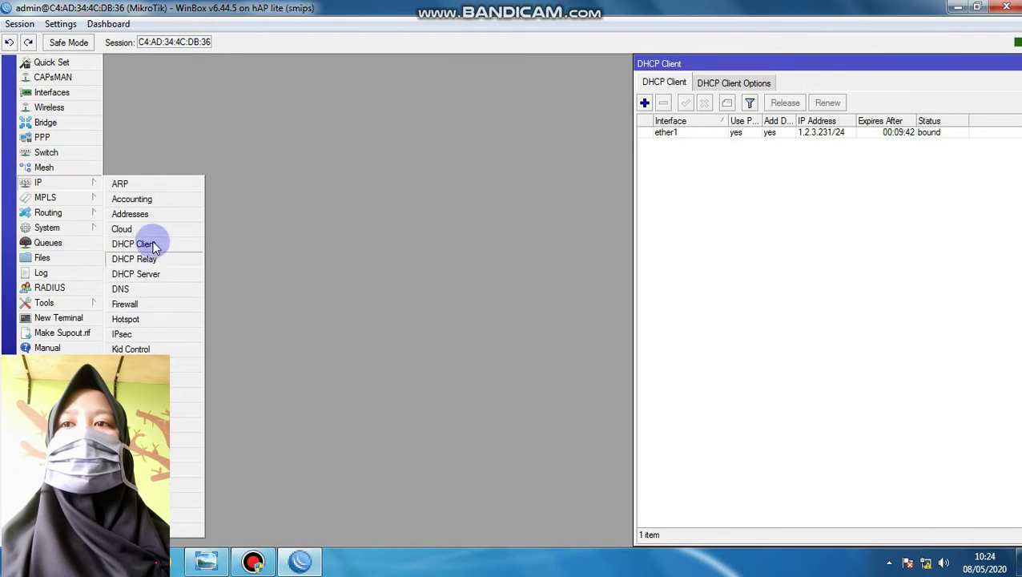
{"action": "left_click", "coordinate": [146, 215]}
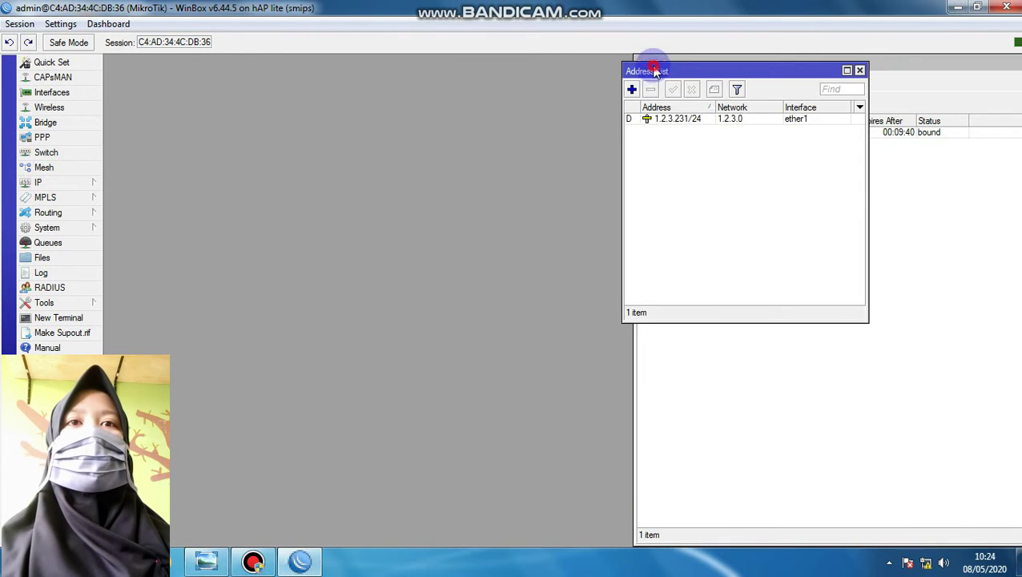
{"action": "left_click_drag", "start_coordinate": [655, 72], "coordinate": [434, 77]}
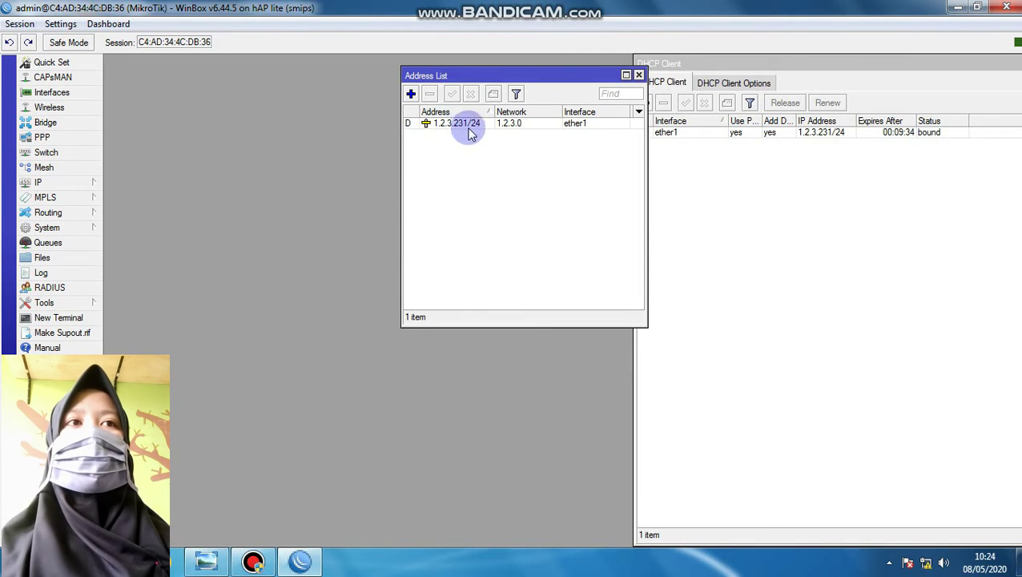
{"action": "left_click", "coordinate": [411, 94]}
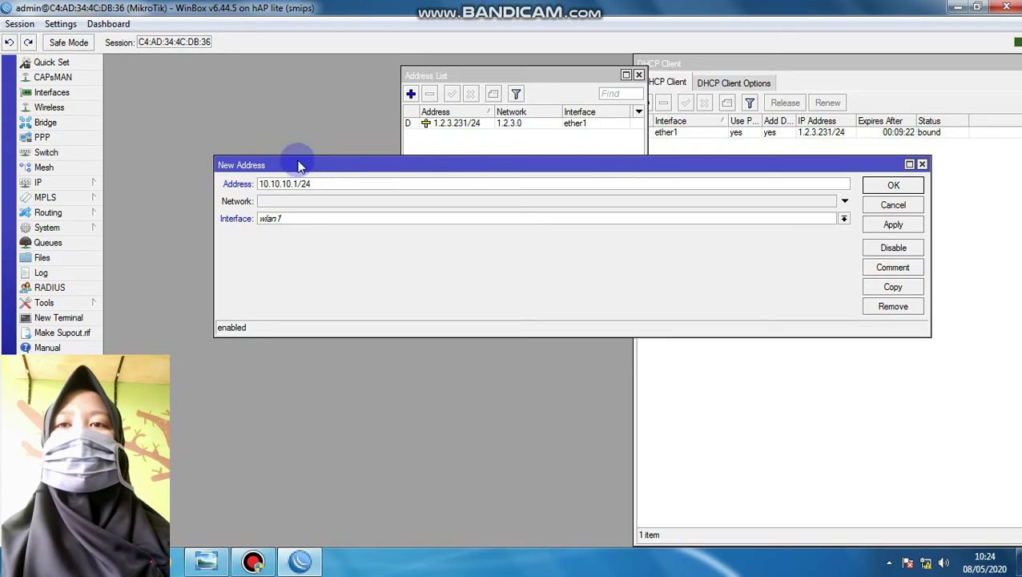
{"action": "left_click", "coordinate": [285, 219]}
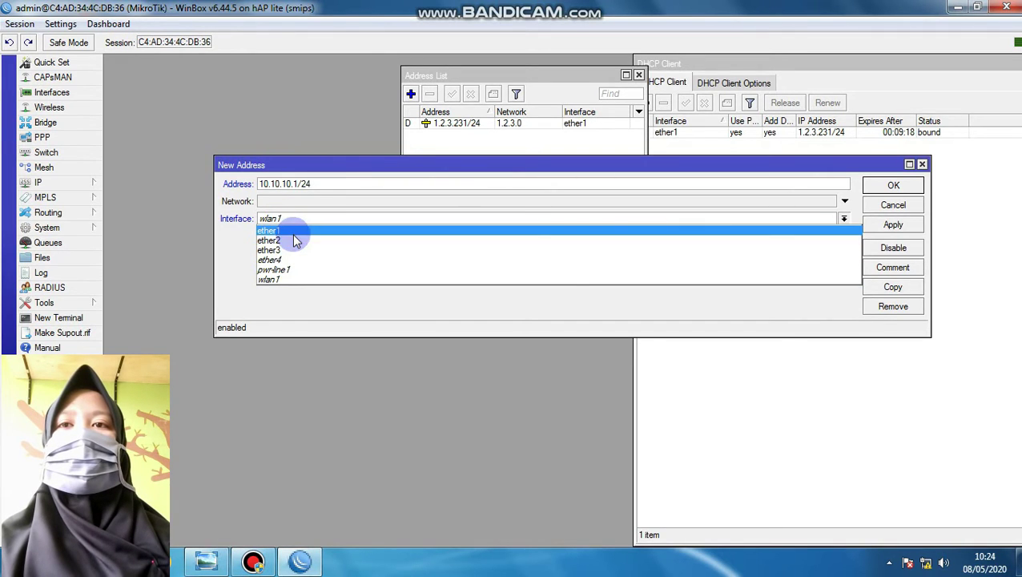
{"action": "left_click", "coordinate": [292, 242]}
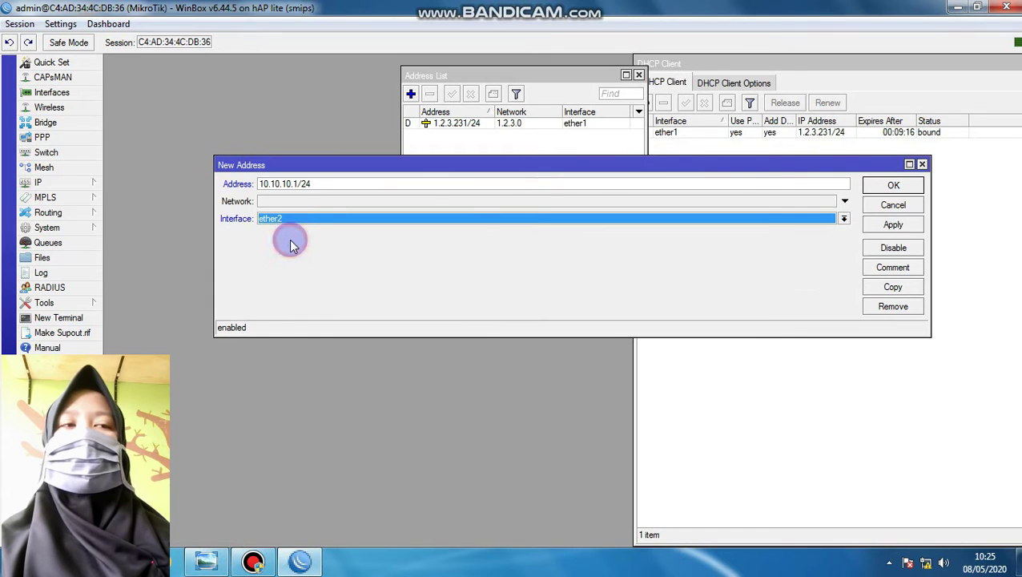
{"action": "left_click", "coordinate": [891, 223]}
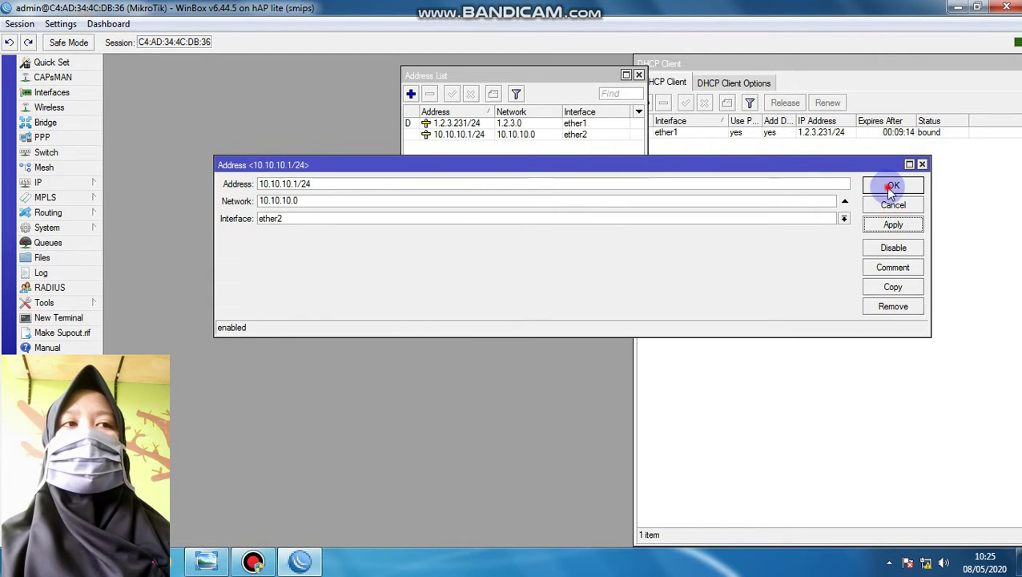
{"action": "left_click", "coordinate": [891, 187]}
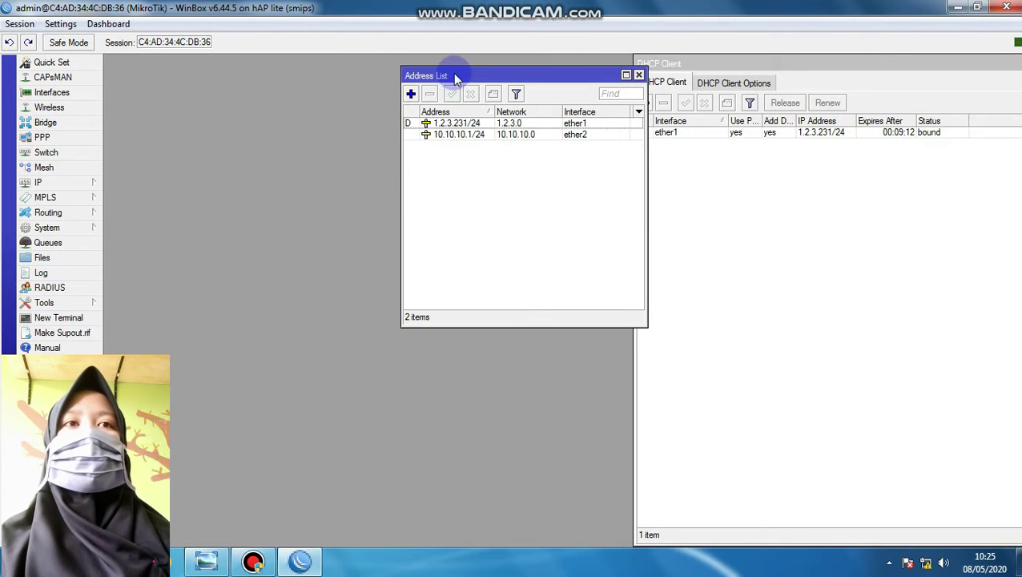
{"action": "left_click_drag", "start_coordinate": [454, 78], "coordinate": [612, 155]}
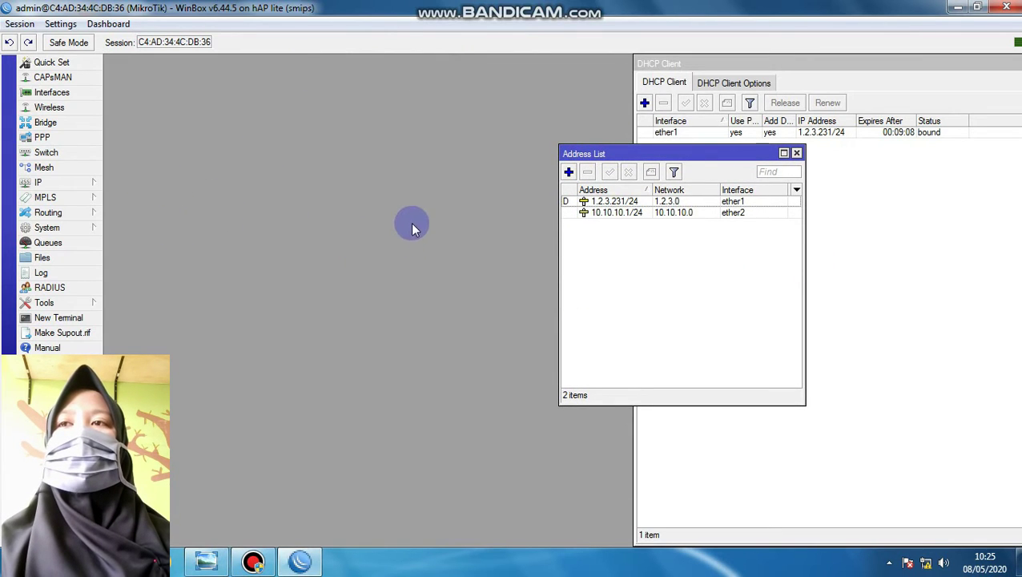
Start DHCP Setup for a DHCP server on ether2
{"action": "left_click", "coordinate": [44, 183]}
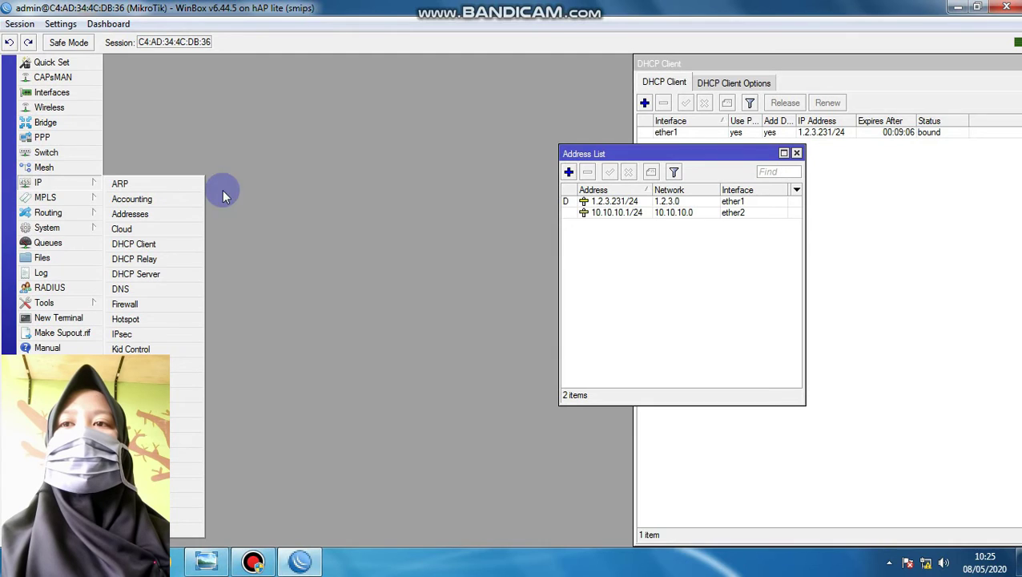
{"action": "left_click", "coordinate": [164, 276]}
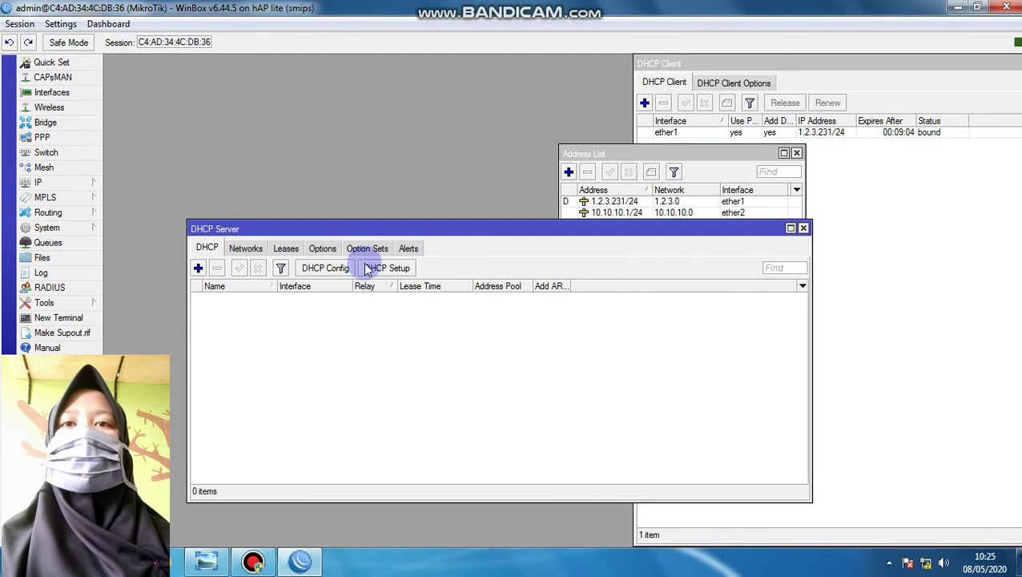
{"action": "left_click_drag", "start_coordinate": [354, 233], "coordinate": [330, 76]}
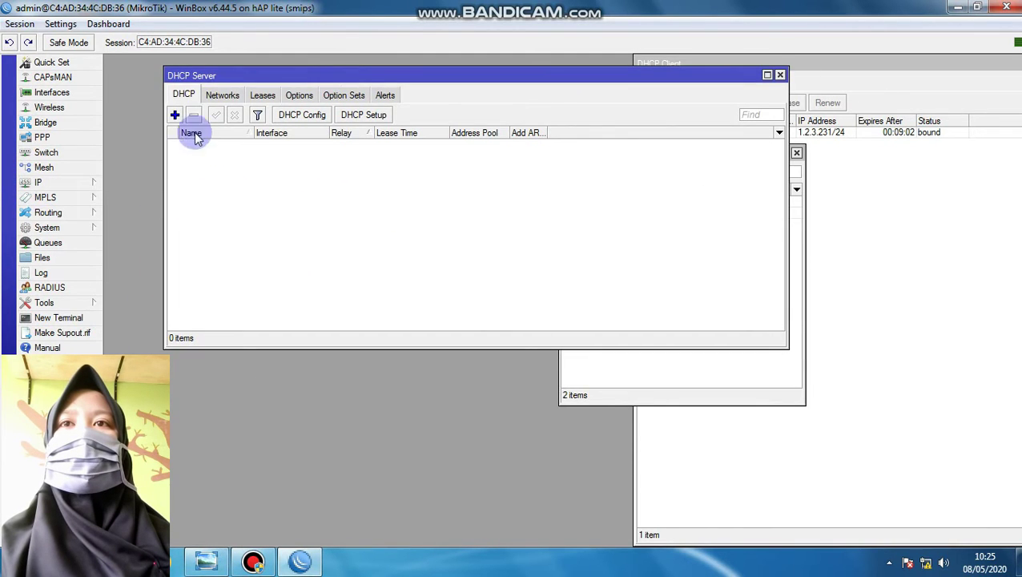
{"action": "left_click", "coordinate": [353, 115]}
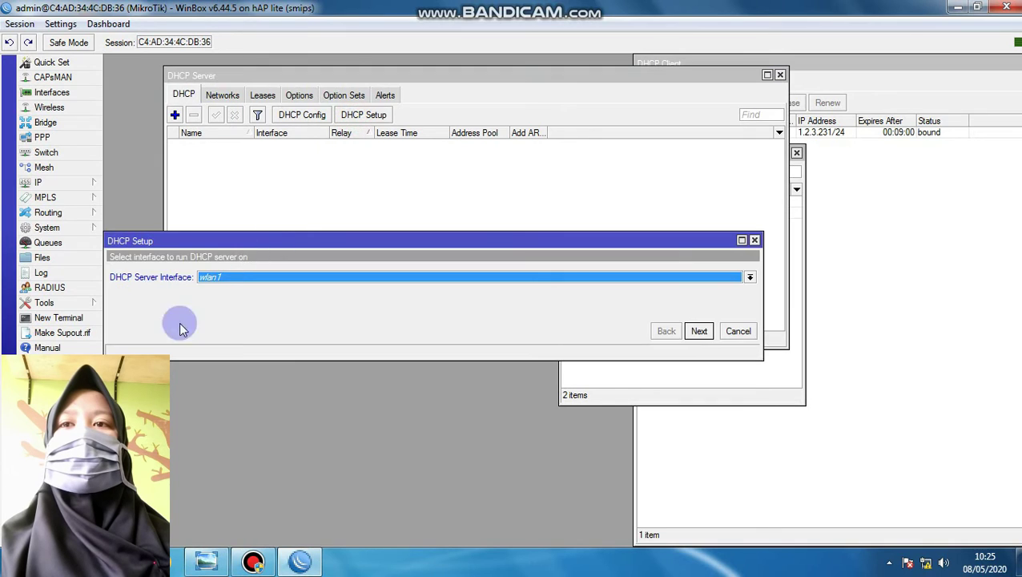
{"action": "left_click", "coordinate": [228, 278]}
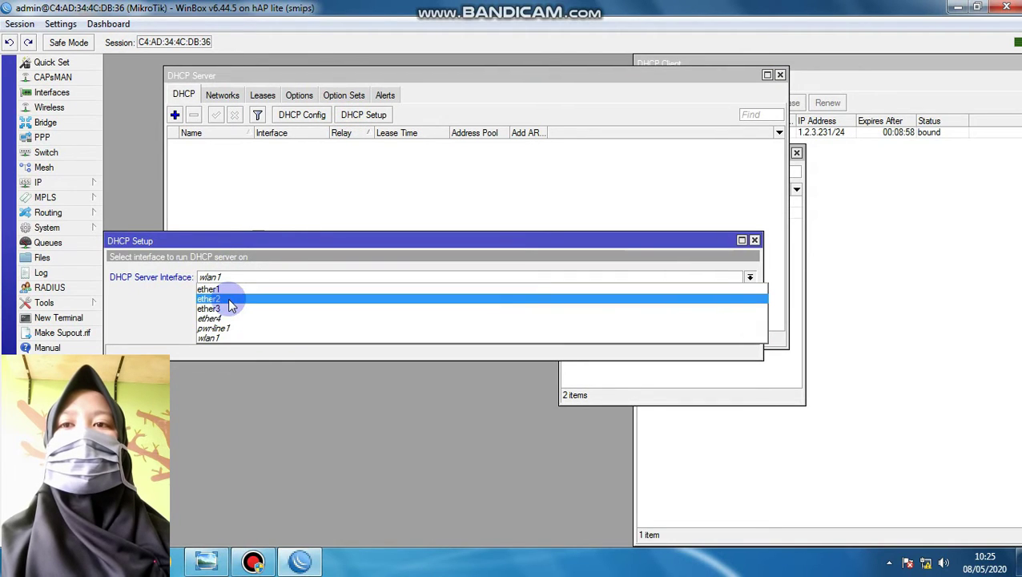
{"action": "left_click", "coordinate": [228, 299]}
{"action": "left_click", "coordinate": [699, 331]}
{"action": "left_click_drag", "start_coordinate": [314, 250], "coordinate": [374, 130]}
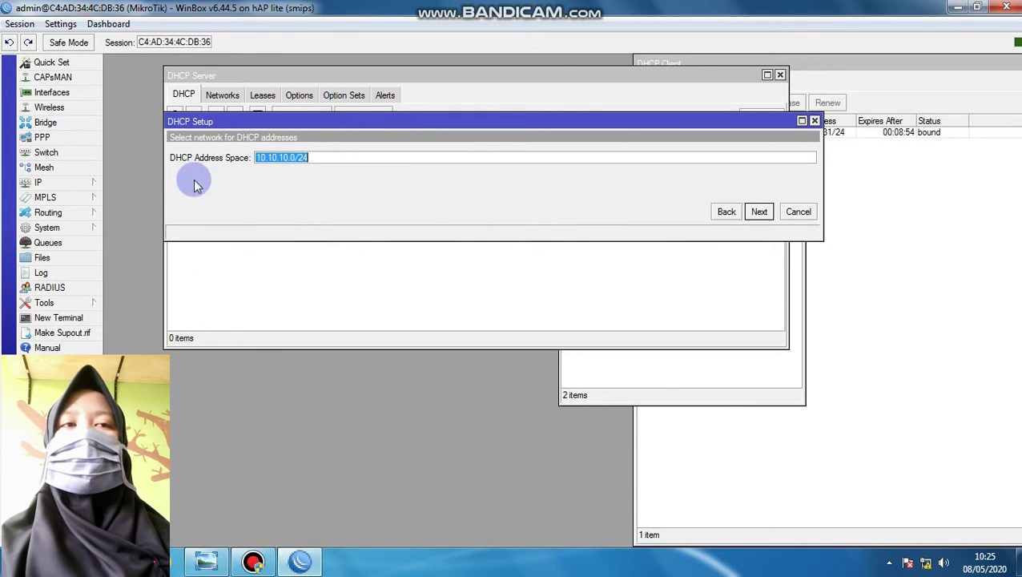
Accept network 10.10.10.0/24, gateway 10.10.10.1, pool 10.10.10.2-10.10.10.254 and DNS 192.168.100.1
{"action": "left_click", "coordinate": [771, 401]}
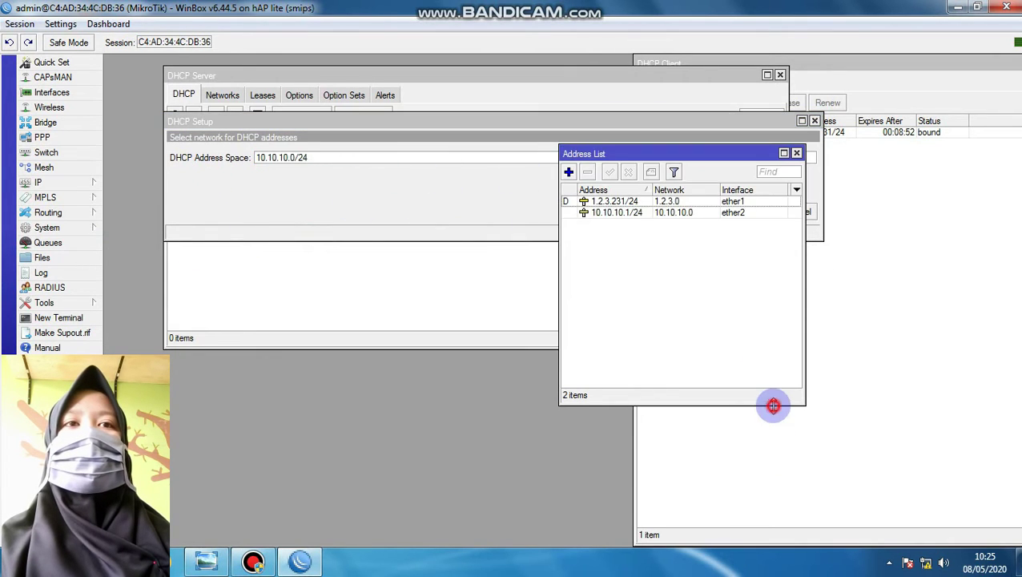
{"action": "left_click", "coordinate": [502, 148]}
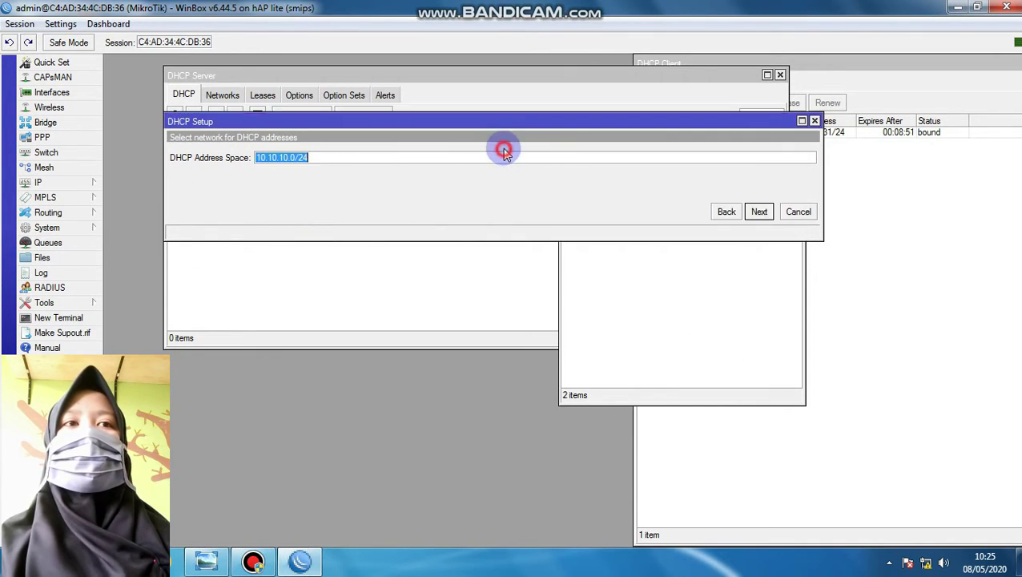
{"action": "left_click", "coordinate": [761, 211]}
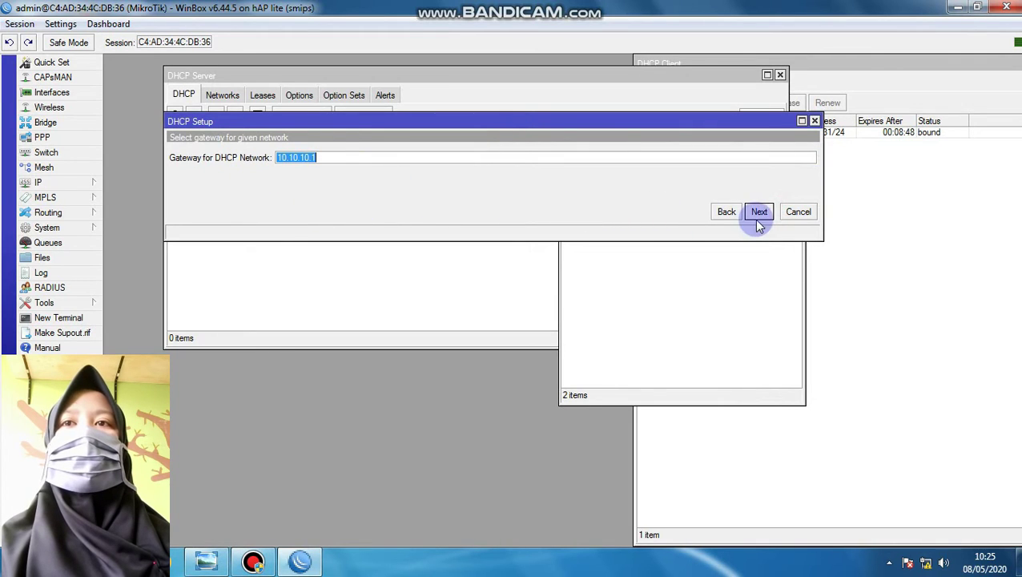
{"action": "left_click", "coordinate": [758, 212]}
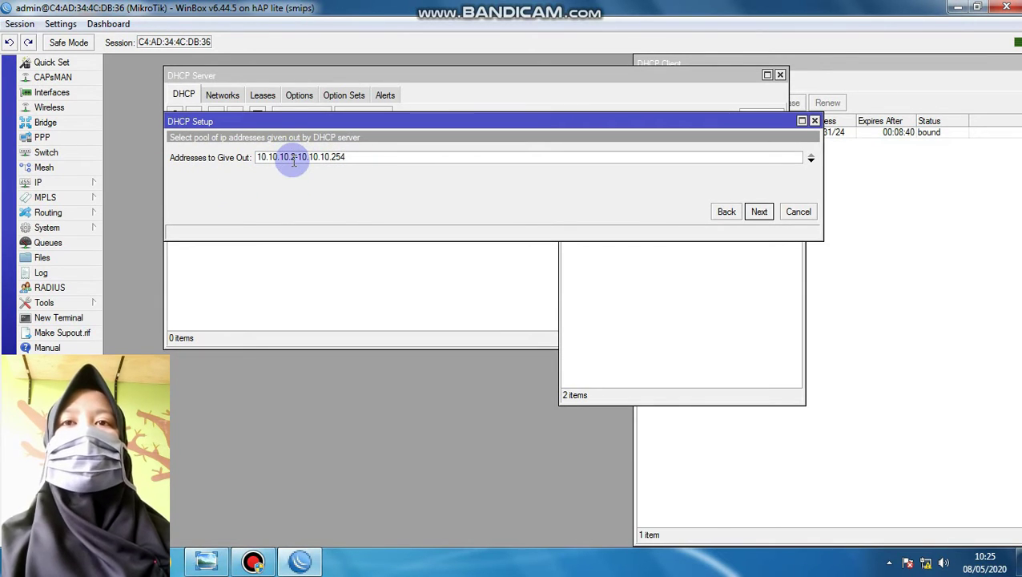
{"action": "left_click", "coordinate": [757, 213]}
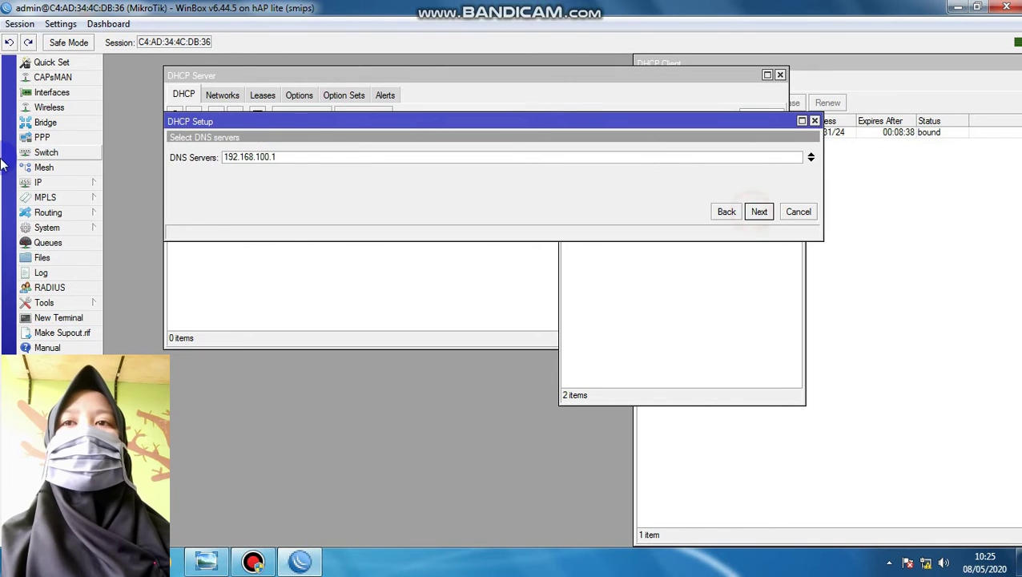
{"action": "left_click", "coordinate": [760, 213]}
Set the lease time to 00:10:00, finish the setup, and open a router terminal
{"action": "left_click", "coordinate": [233, 156]}
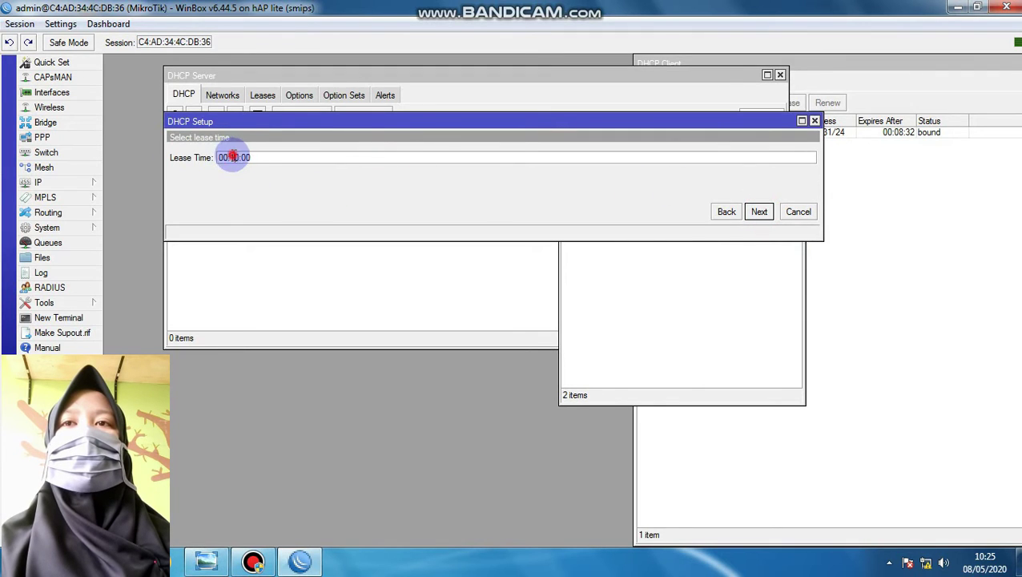
{"action": "left_click_drag", "start_coordinate": [250, 158], "coordinate": [248, 158]}
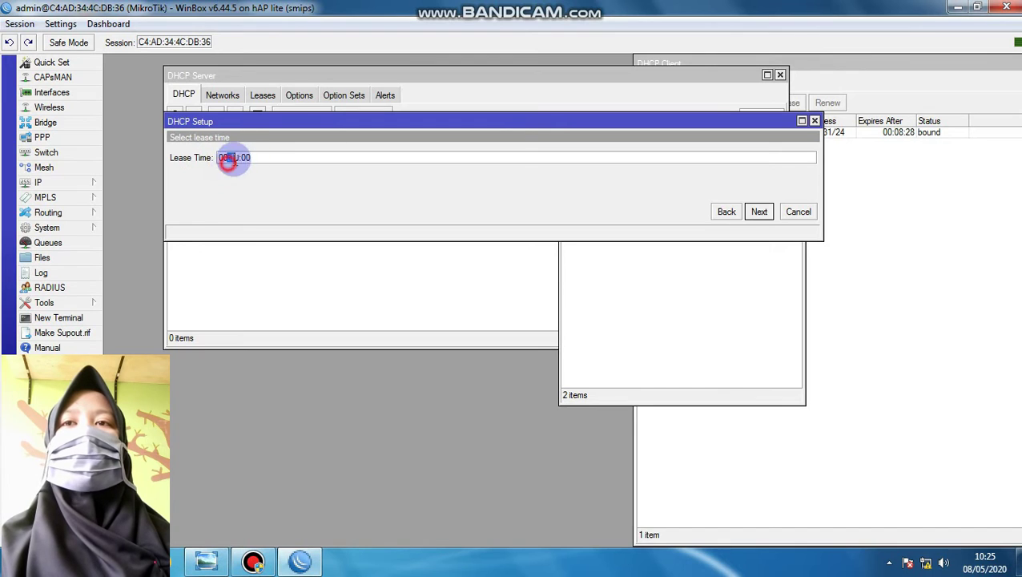
{"action": "left_click", "coordinate": [757, 212]}
{"action": "left_click", "coordinate": [566, 296]}
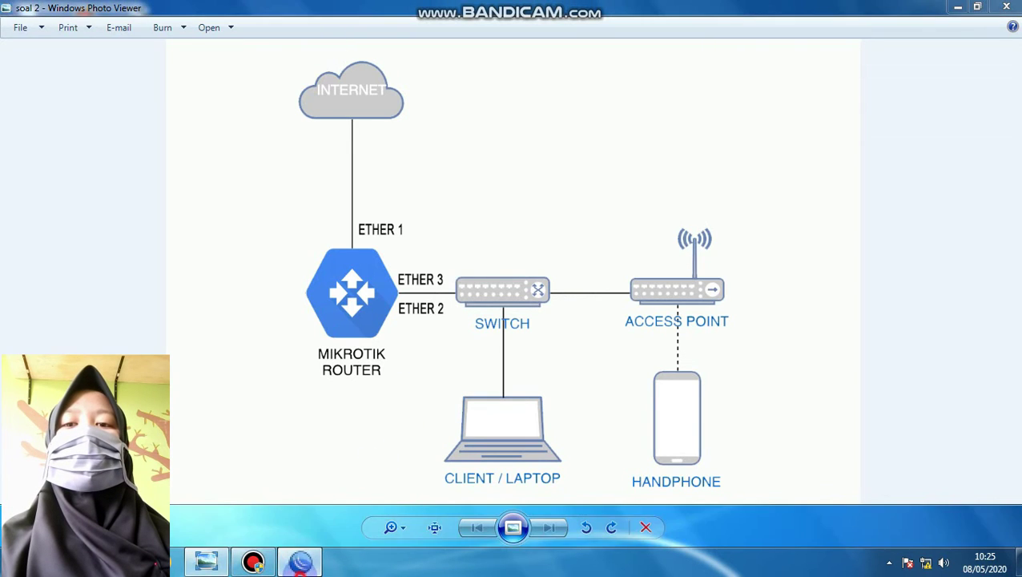
{"action": "left_click", "coordinate": [301, 560]}
{"action": "left_click_drag", "start_coordinate": [737, 158], "coordinate": [640, 173]}
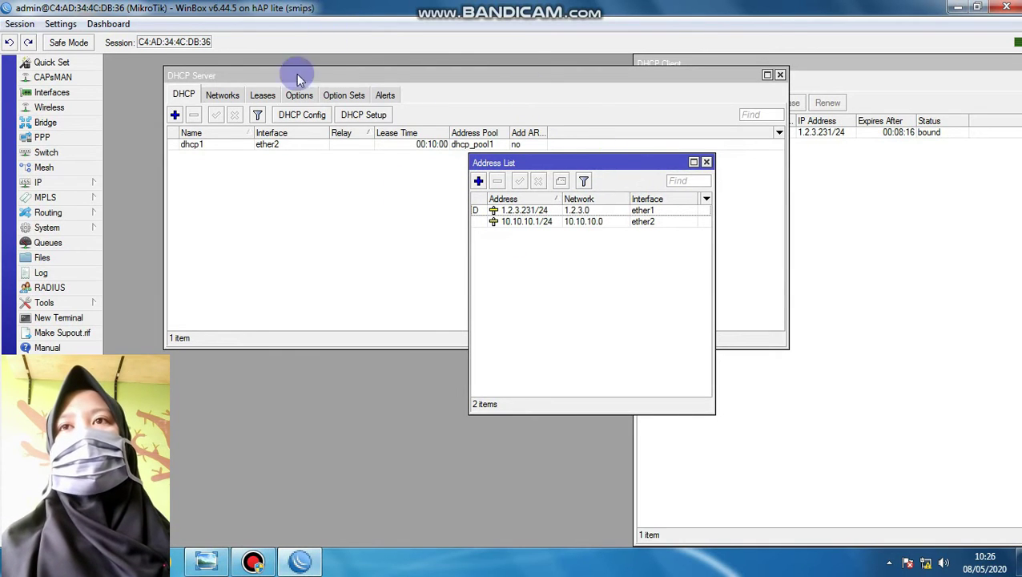
{"action": "left_click", "coordinate": [60, 317]}
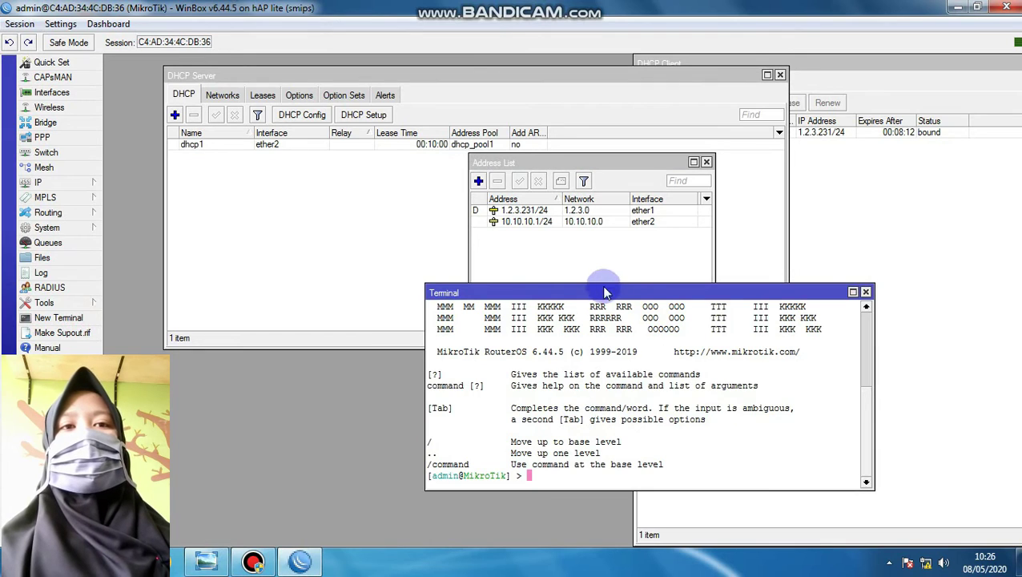
{"action": "left_click_drag", "start_coordinate": [600, 294], "coordinate": [547, 110]}
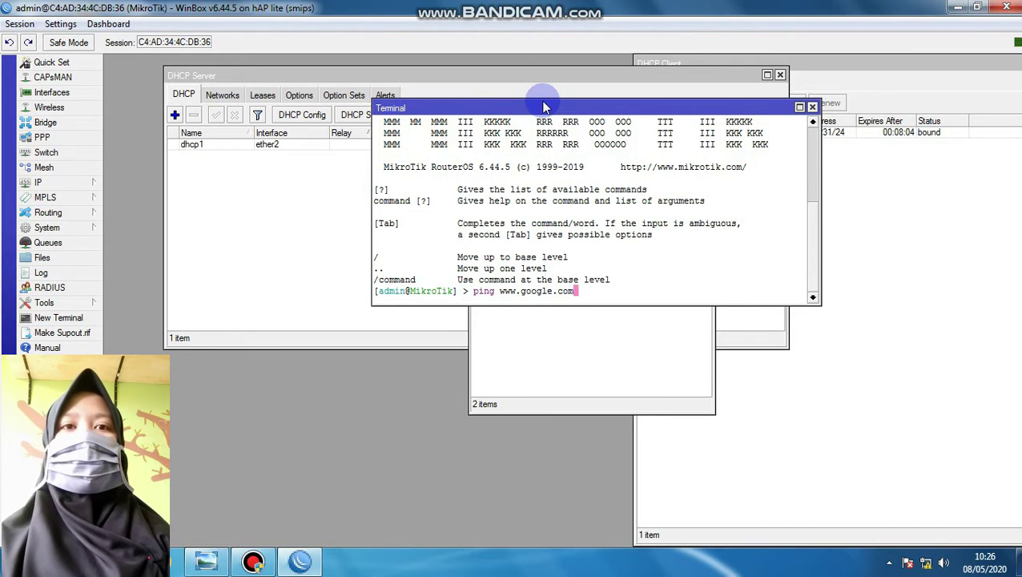
{"action": "key", "text": "Return"}
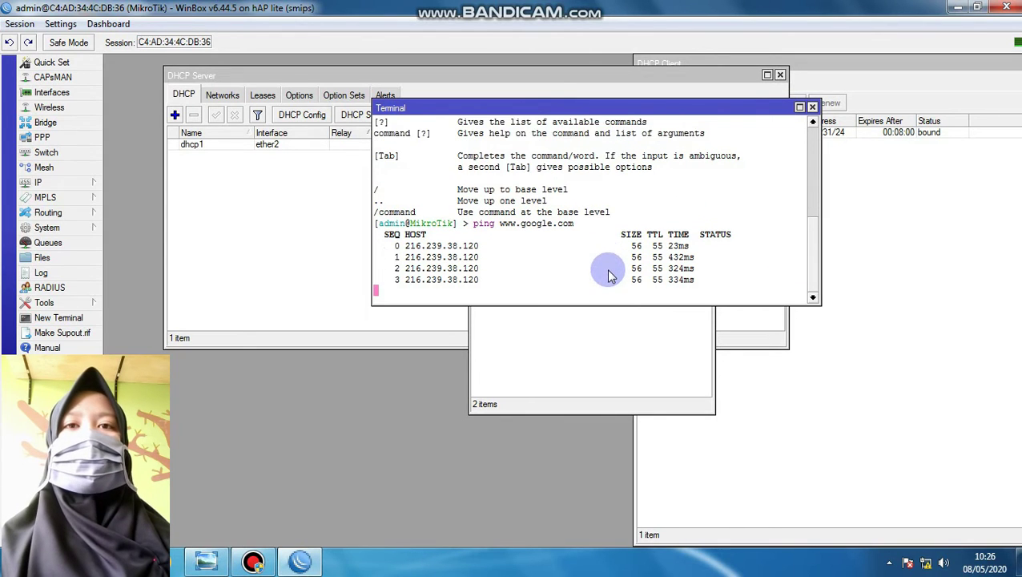
{"action": "key", "text": "ctrl+c"}
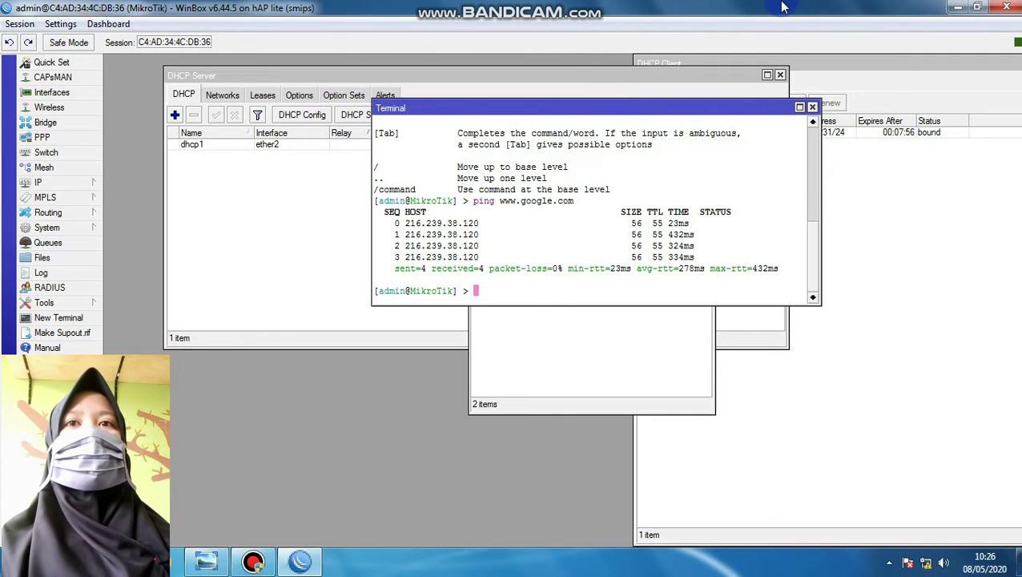
{"action": "left_click", "coordinate": [207, 76]}
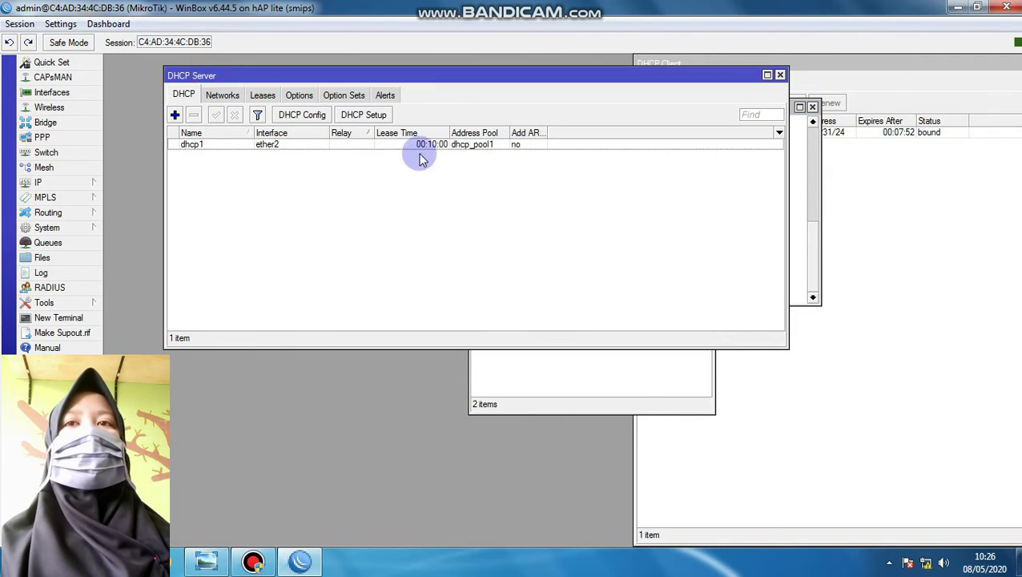
Disable and re-enable the Local Area Connection adapter in Network Connections
{"action": "left_click", "coordinate": [929, 566]}
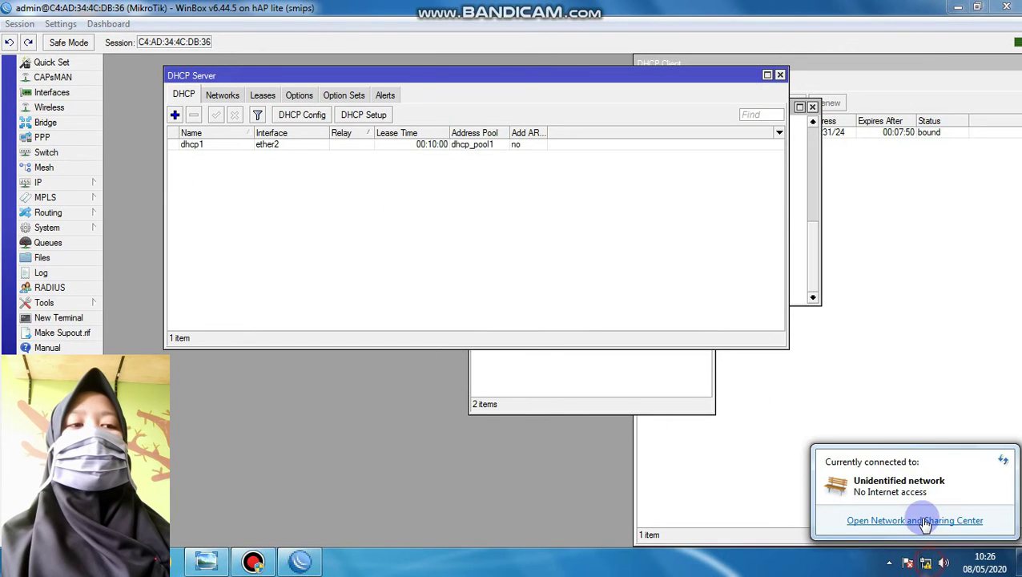
{"action": "left_click", "coordinate": [921, 517]}
{"action": "left_click", "coordinate": [376, 93]}
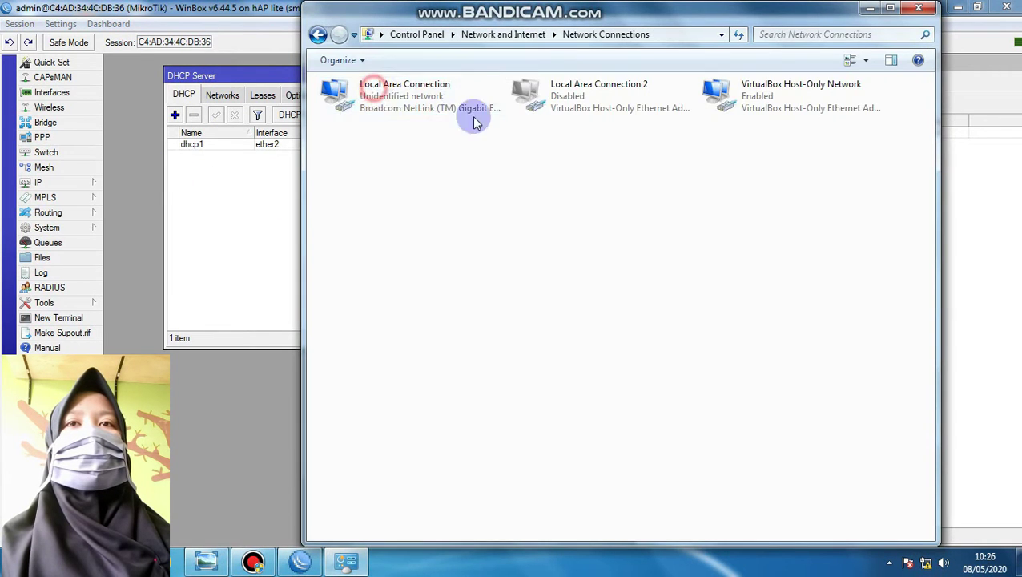
{"action": "left_click", "coordinate": [426, 88]}
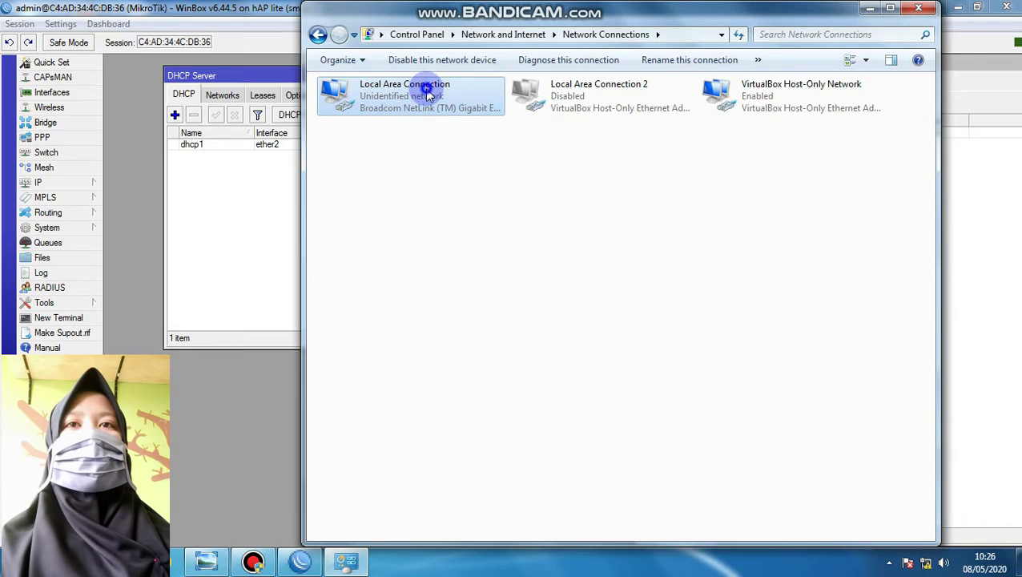
{"action": "right_click", "coordinate": [427, 94]}
{"action": "left_click", "coordinate": [403, 102]}
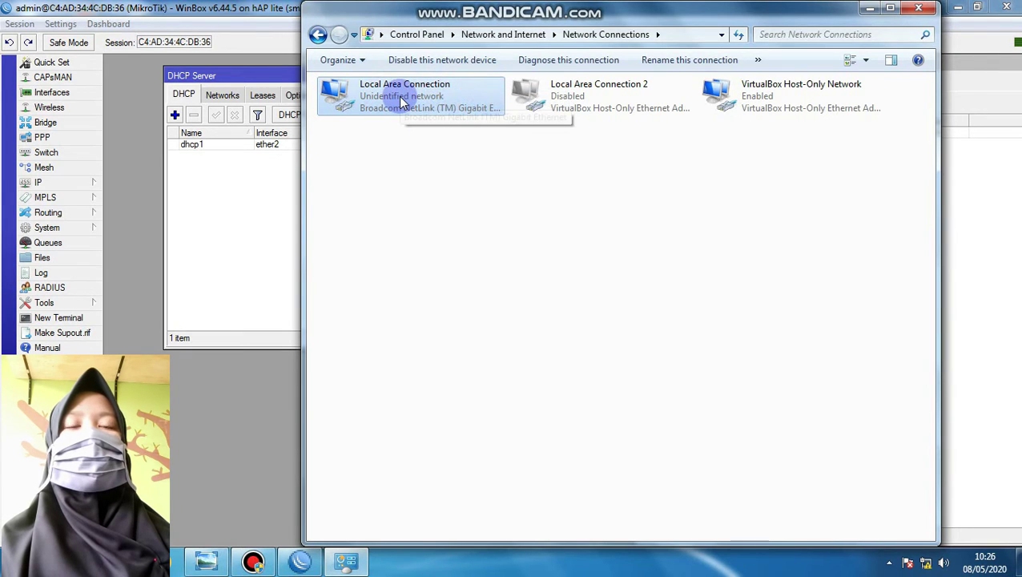
{"action": "right_click", "coordinate": [402, 102]}
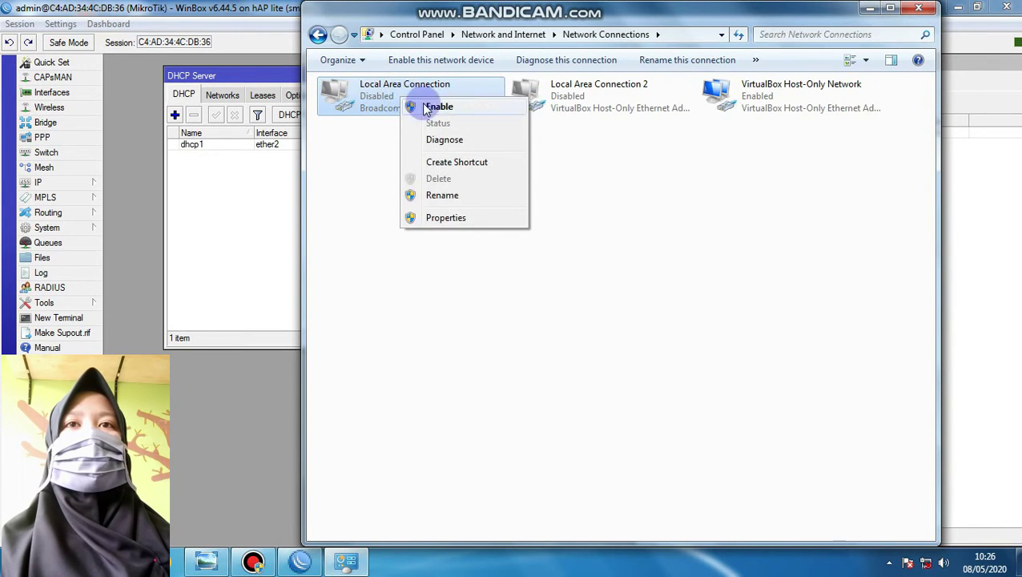
{"action": "left_click", "coordinate": [436, 107]}
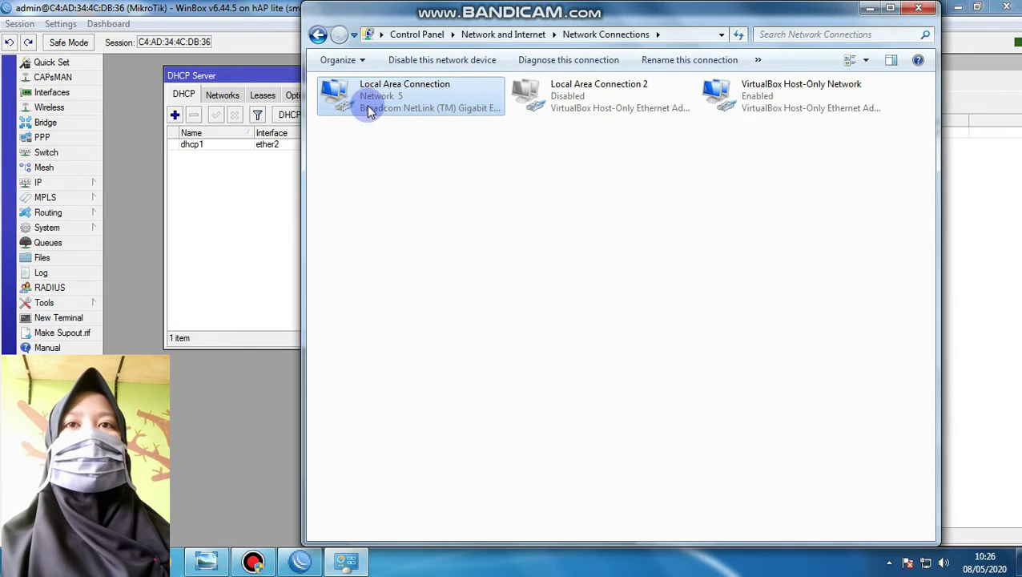
Check the connection details show lease 10.10.10.254, gateway 10.10.10.1, DNS 192.168.100.1, then close them
{"action": "double_click", "coordinate": [376, 106]}
{"action": "left_click", "coordinate": [430, 271]}
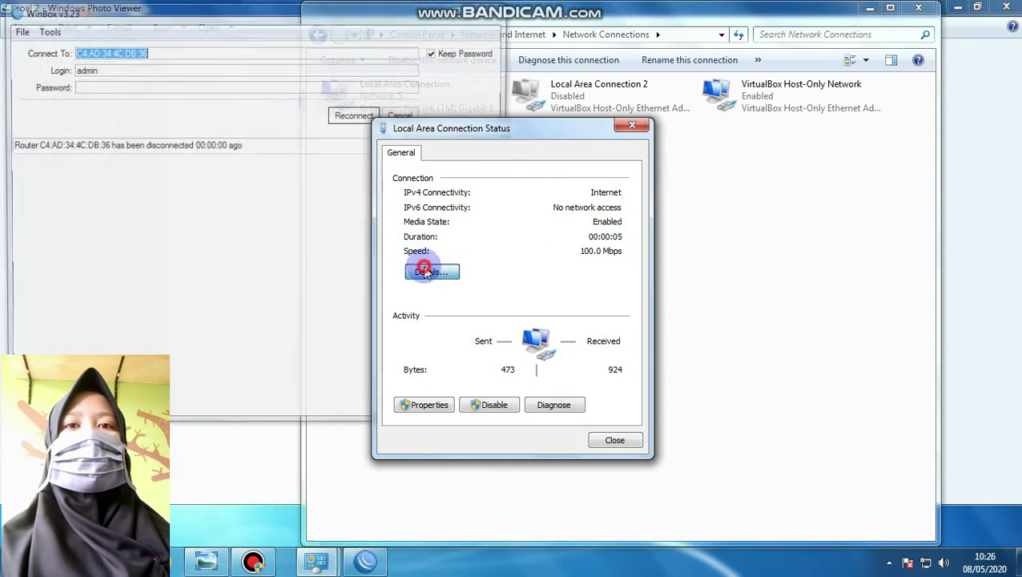
{"action": "left_click", "coordinate": [355, 115]}
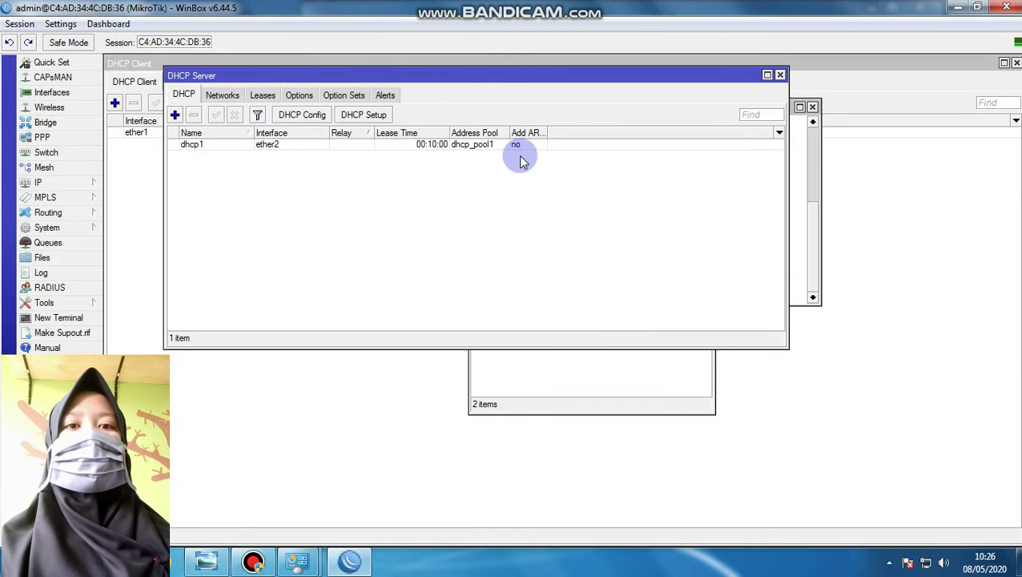
{"action": "mouse_move", "coordinate": [298, 560]}
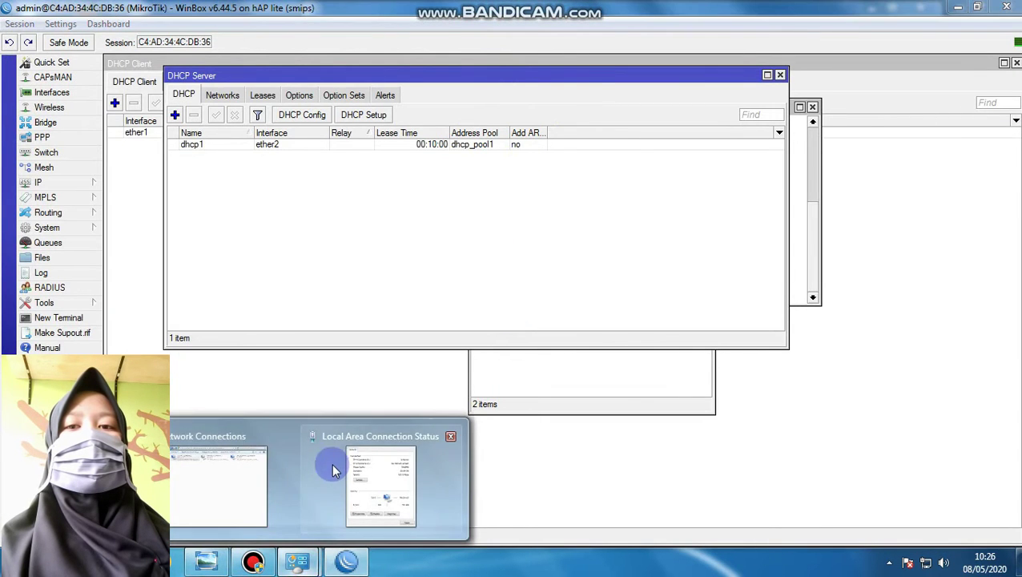
{"action": "left_click", "coordinate": [359, 450]}
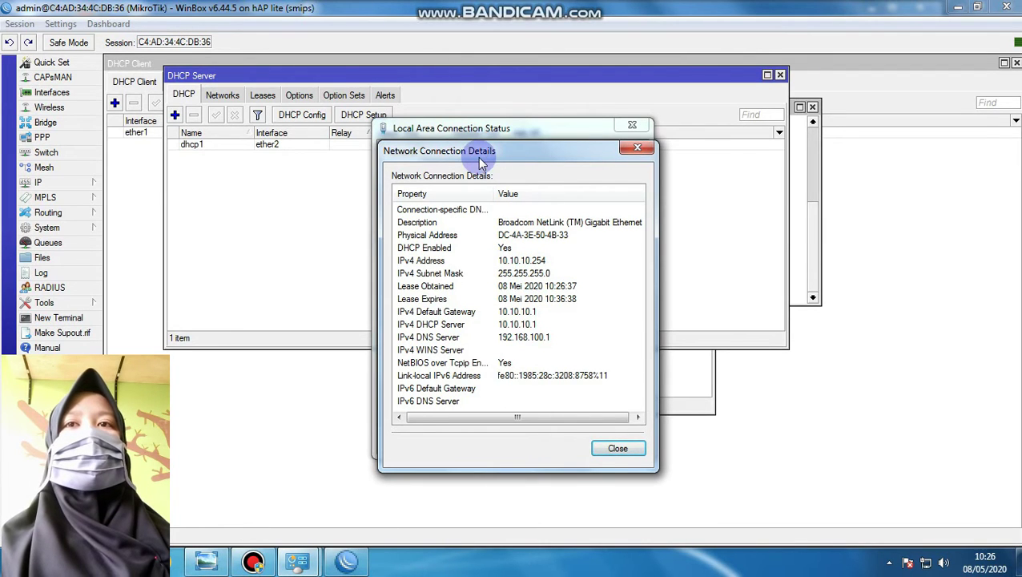
{"action": "mouse_move", "coordinate": [479, 156]}
{"action": "left_mouse_down"}
{"action": "mouse_move", "coordinate": [721, 164]}
{"action": "mouse_move", "coordinate": [540, 182]}
{"action": "mouse_move", "coordinate": [470, 152]}
{"action": "left_mouse_up"}
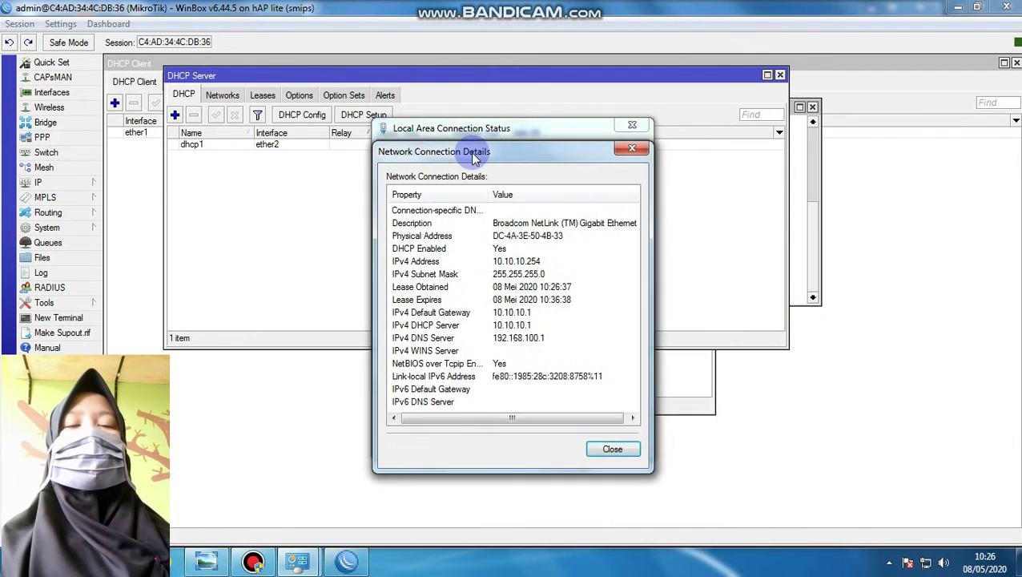
{"action": "left_click", "coordinate": [630, 126]}
{"action": "left_click", "coordinate": [612, 449]}
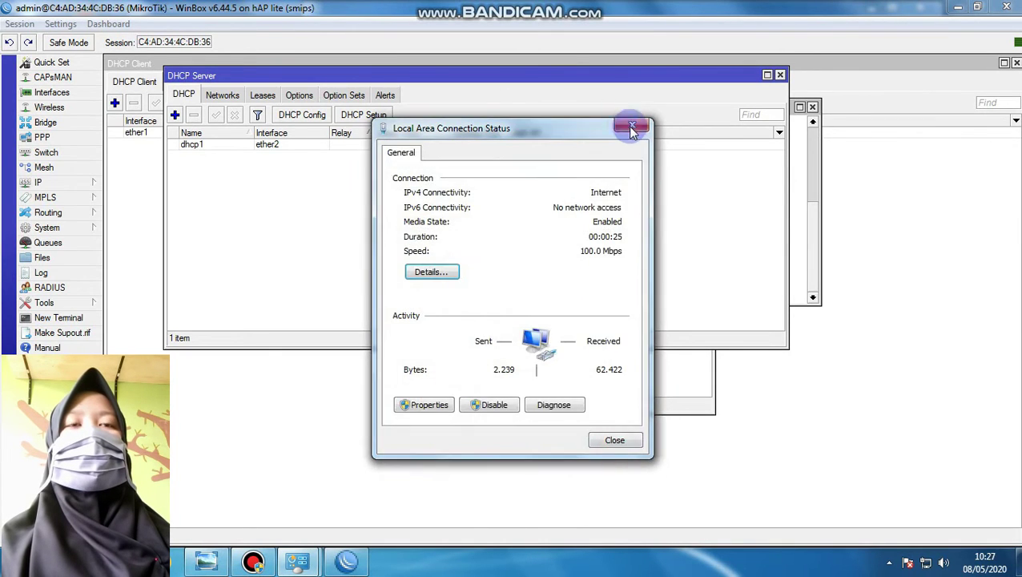
{"action": "left_click", "coordinate": [631, 128]}
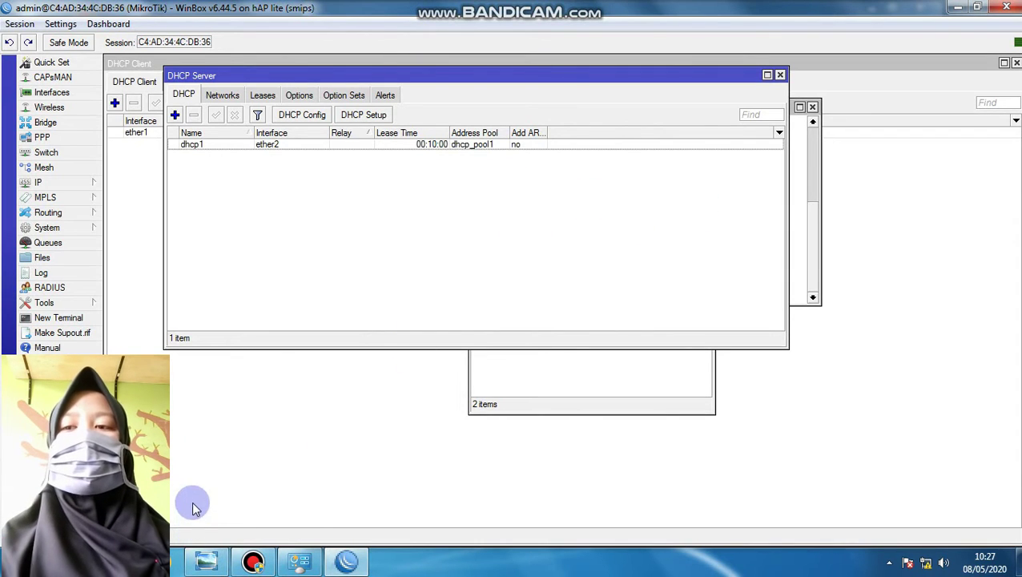
{"action": "key", "text": "super+r"}
{"action": "key", "text": "Return"}
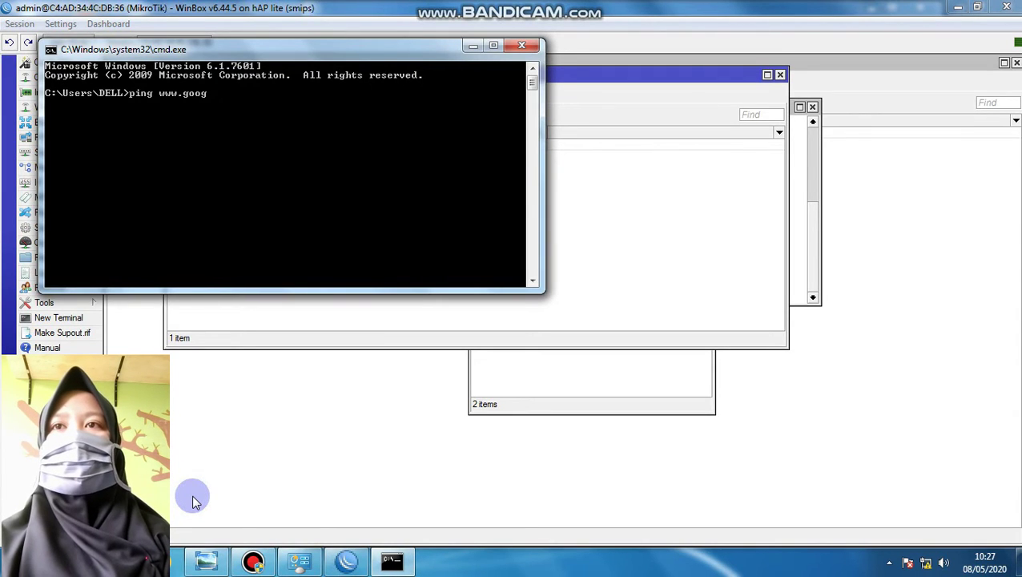
{"action": "type", "text": "ping www.google.com"}
{"action": "key", "text": "Return"}
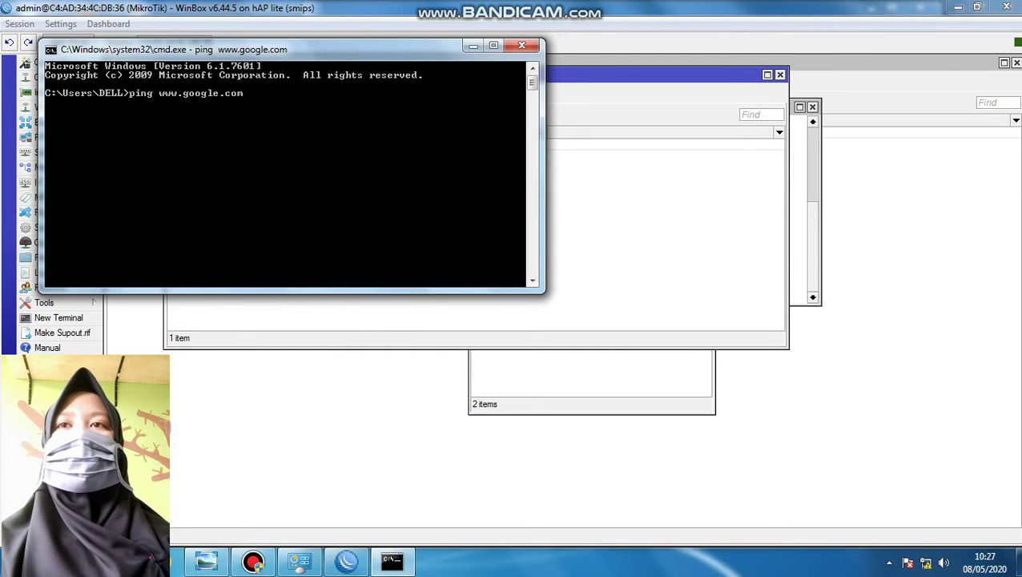
{"action": "left_click_drag", "start_coordinate": [243, 54], "coordinate": [427, 111]}
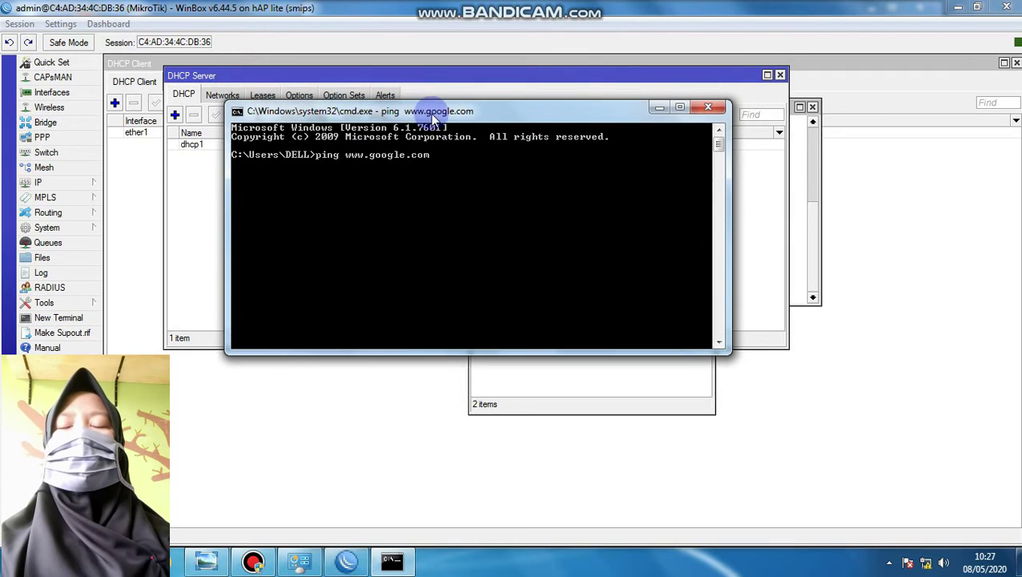
{"action": "left_click", "coordinate": [41, 183]}
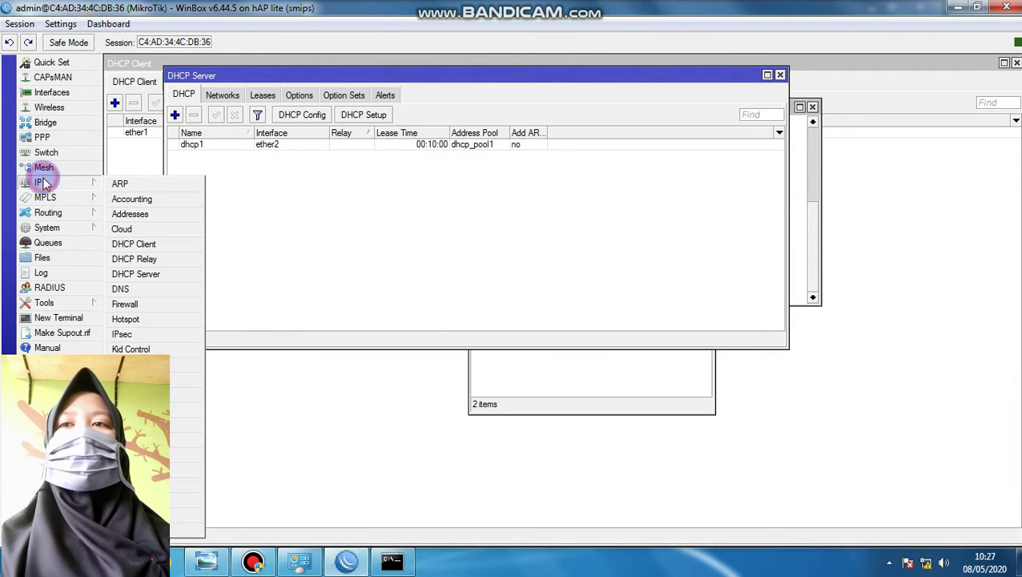
Add a srcnat NAT rule with Out. Interface ether1 and action masquerade
{"action": "left_click", "coordinate": [149, 305]}
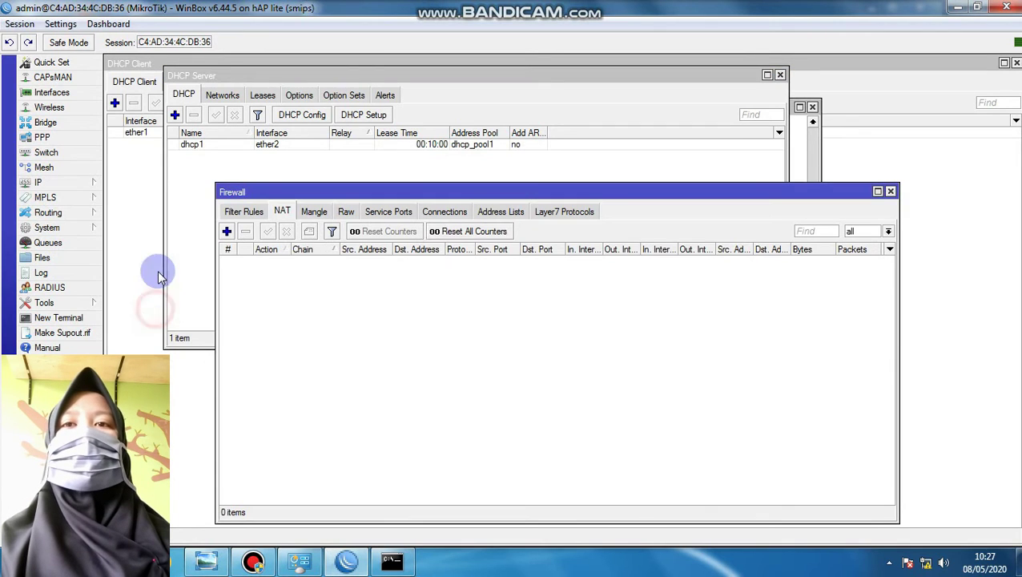
{"action": "left_click", "coordinate": [228, 232]}
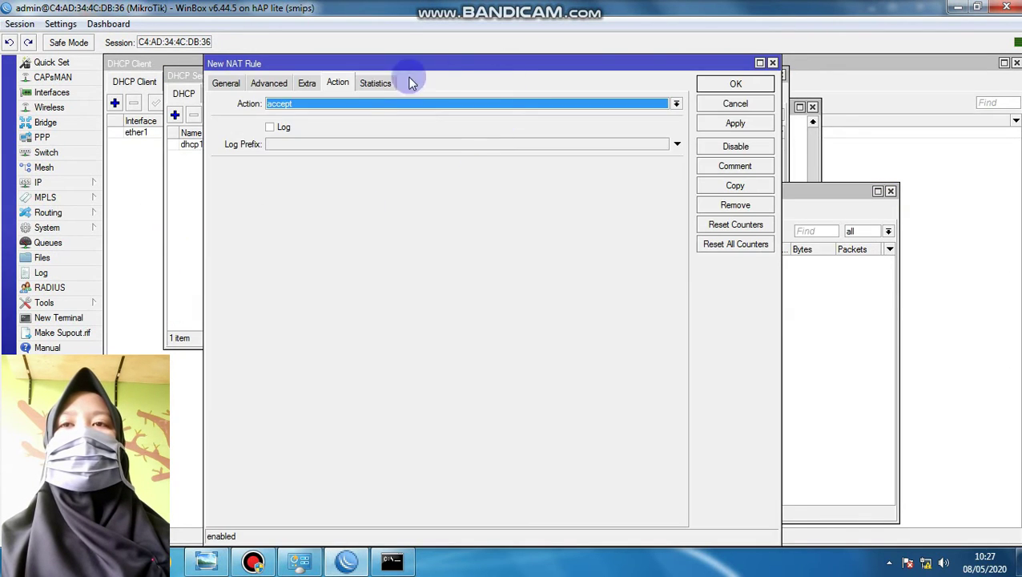
{"action": "left_click", "coordinate": [225, 83]}
{"action": "left_click", "coordinate": [300, 249]}
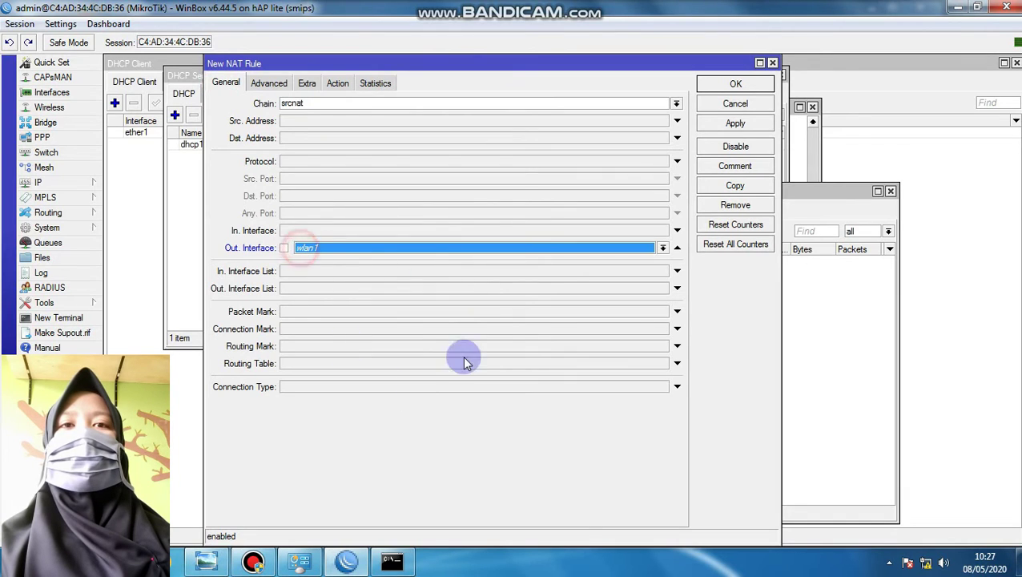
{"action": "left_click", "coordinate": [663, 248]}
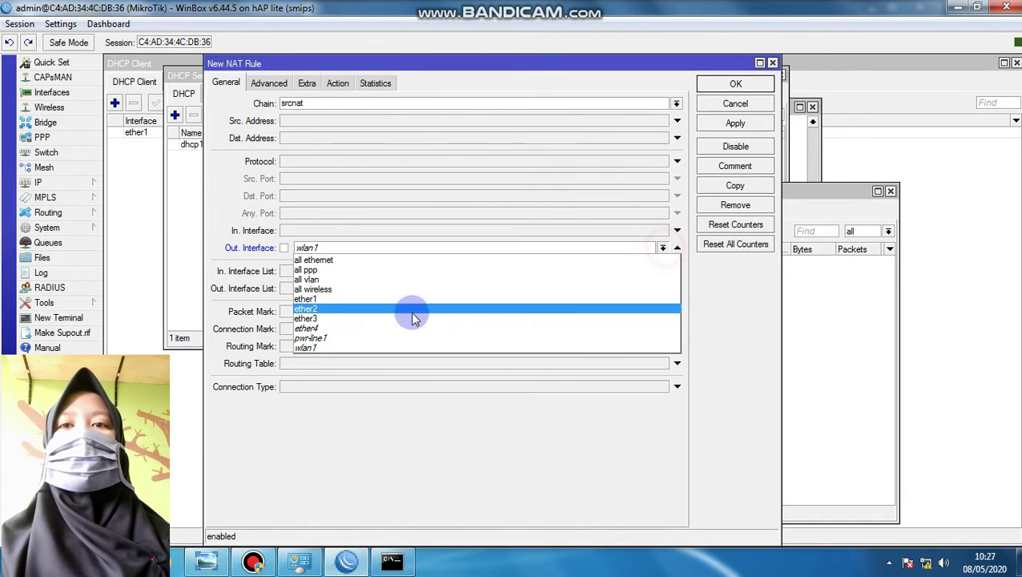
{"action": "left_click", "coordinate": [408, 296]}
{"action": "left_click", "coordinate": [340, 83]}
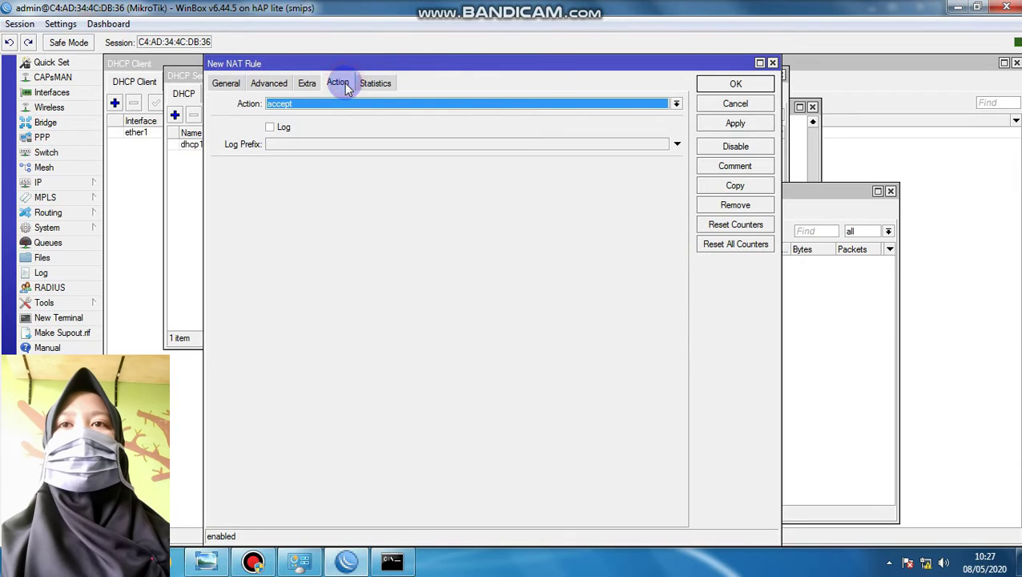
{"action": "left_click", "coordinate": [339, 104]}
{"action": "left_click", "coordinate": [344, 173]}
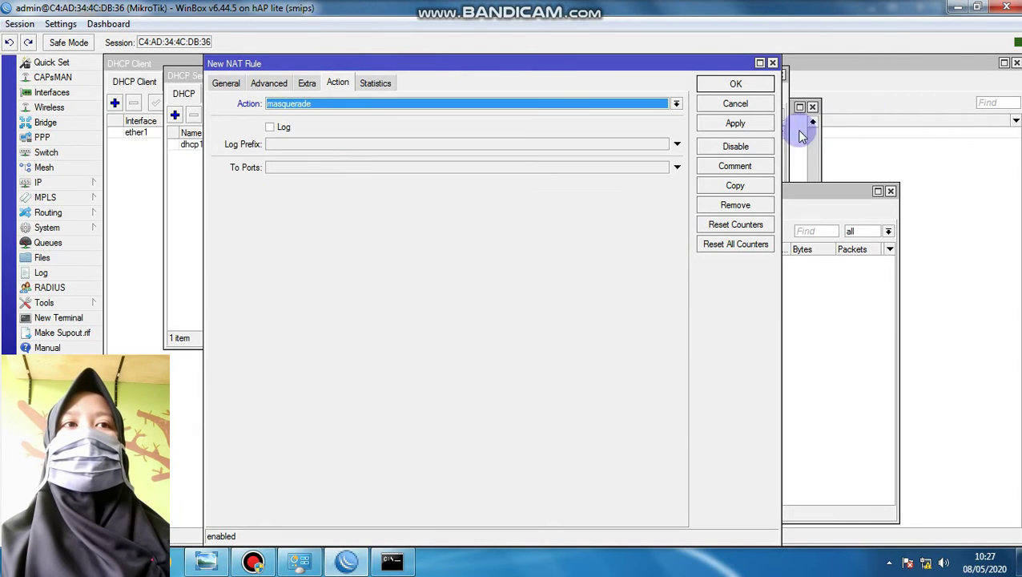
{"action": "left_click", "coordinate": [736, 123]}
{"action": "left_click", "coordinate": [736, 84]}
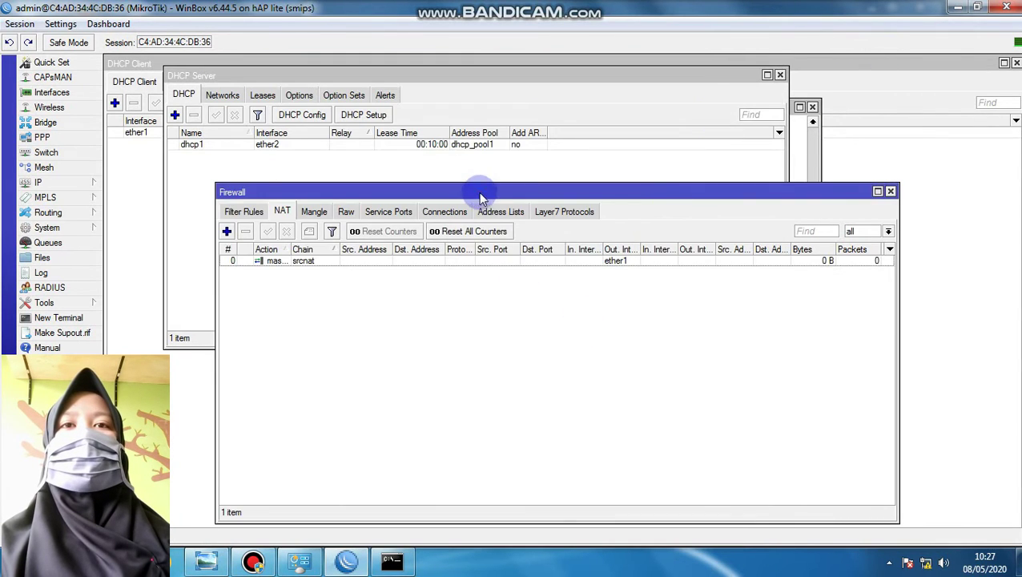
{"action": "left_click", "coordinate": [577, 61]}
{"action": "left_click", "coordinate": [393, 563]}
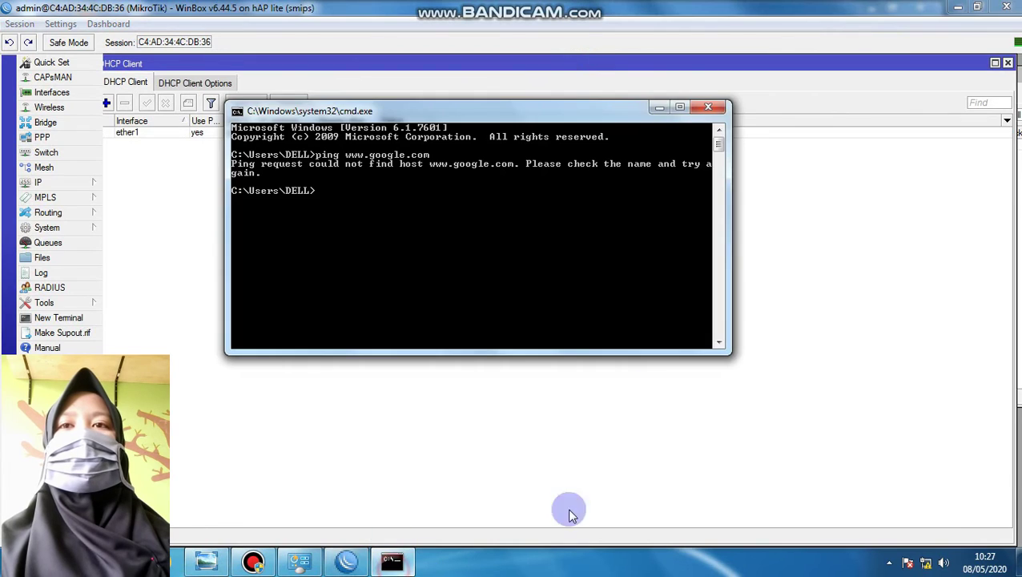
{"action": "key", "text": "Up"}
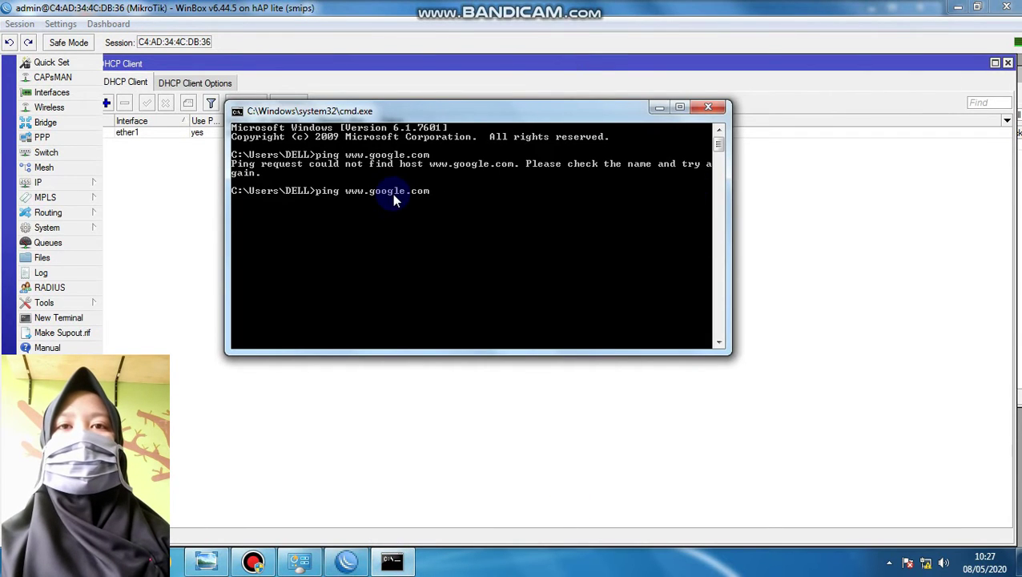
{"action": "key", "text": "Return"}
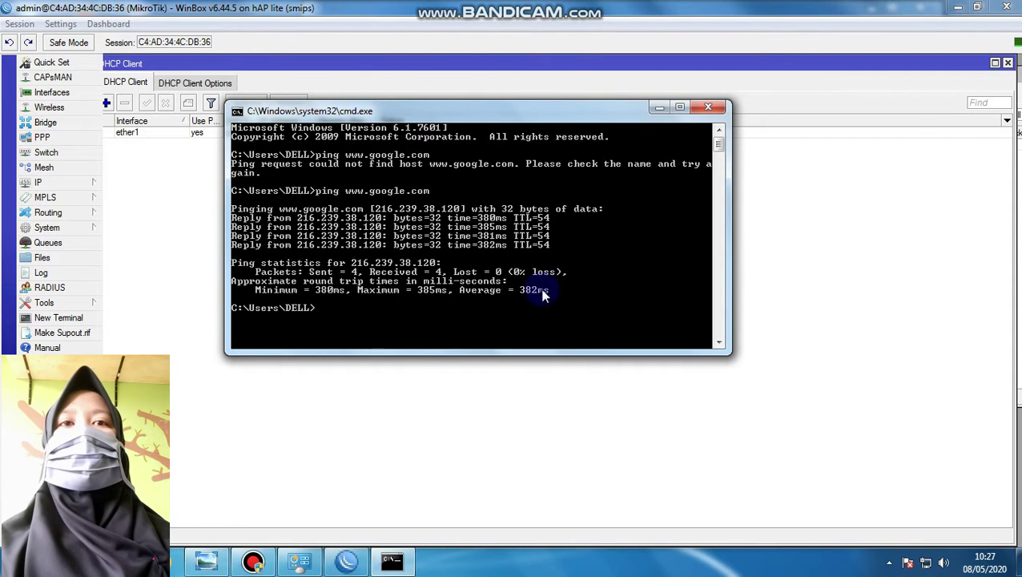
{"action": "left_click_drag", "start_coordinate": [475, 113], "coordinate": [554, 141]}
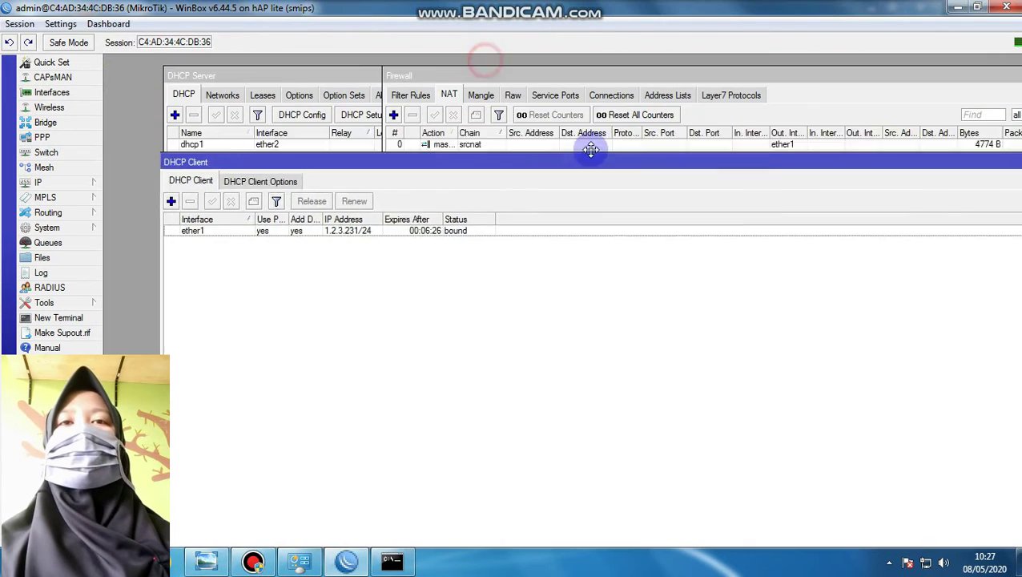
{"action": "left_click_drag", "start_coordinate": [591, 150], "coordinate": [548, 163]}
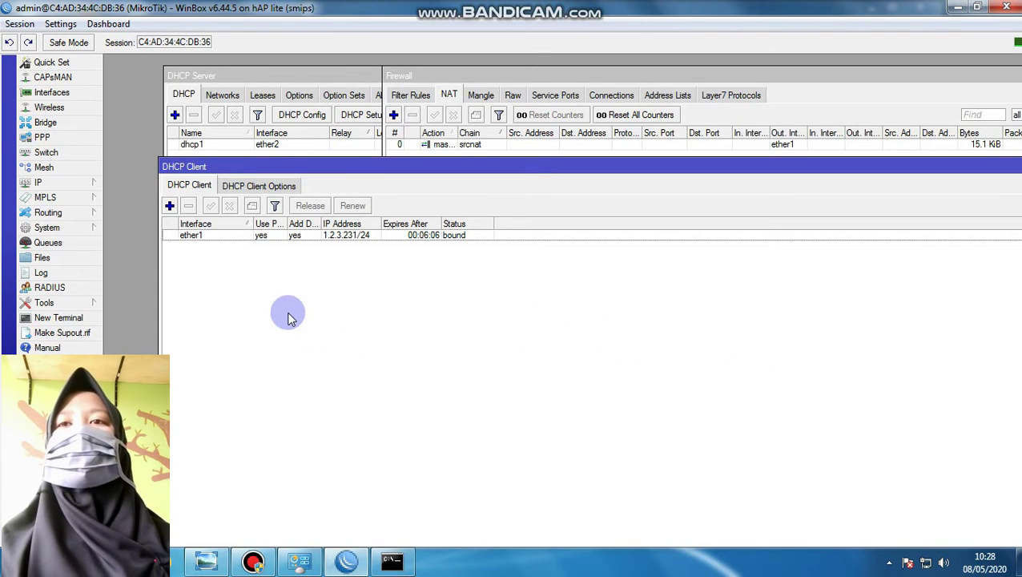
Start Hotspot Setup from the hotspot Servers list, choosing ether2 as the hotspot interface
{"action": "left_click_drag", "start_coordinate": [229, 166], "coordinate": [249, 157]}
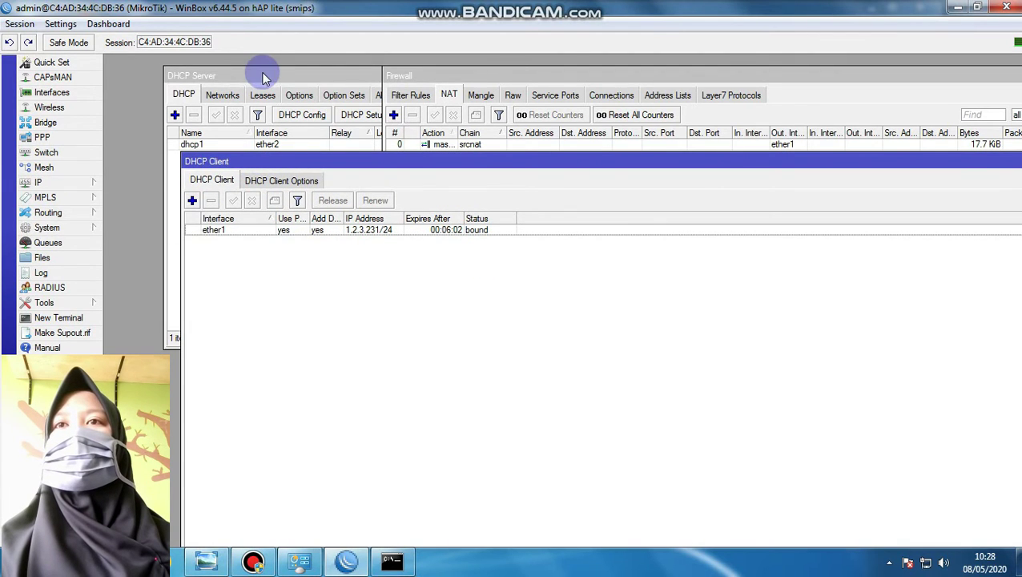
{"action": "left_click", "coordinate": [237, 75]}
{"action": "left_click", "coordinate": [39, 183]}
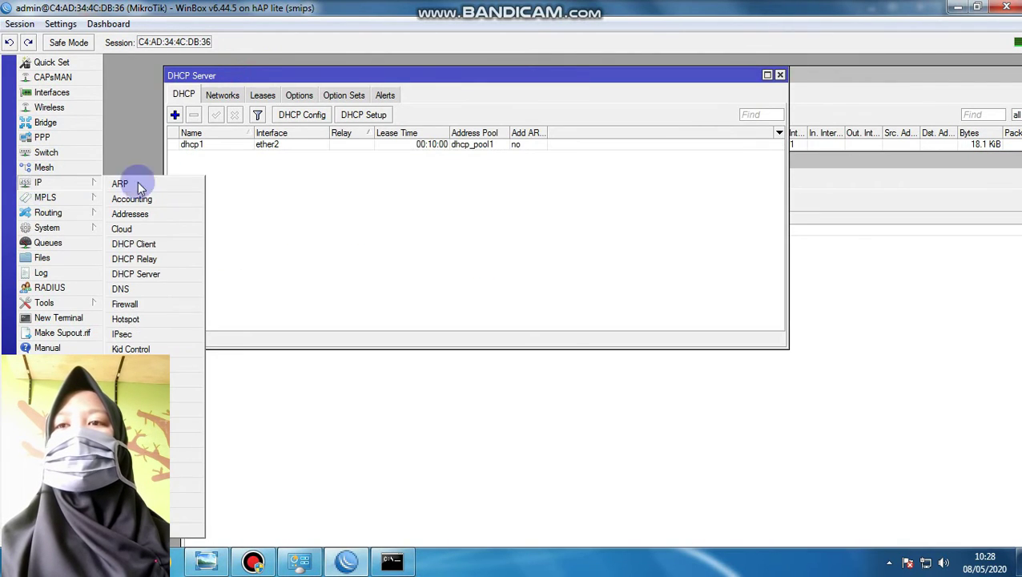
{"action": "left_click", "coordinate": [156, 321]}
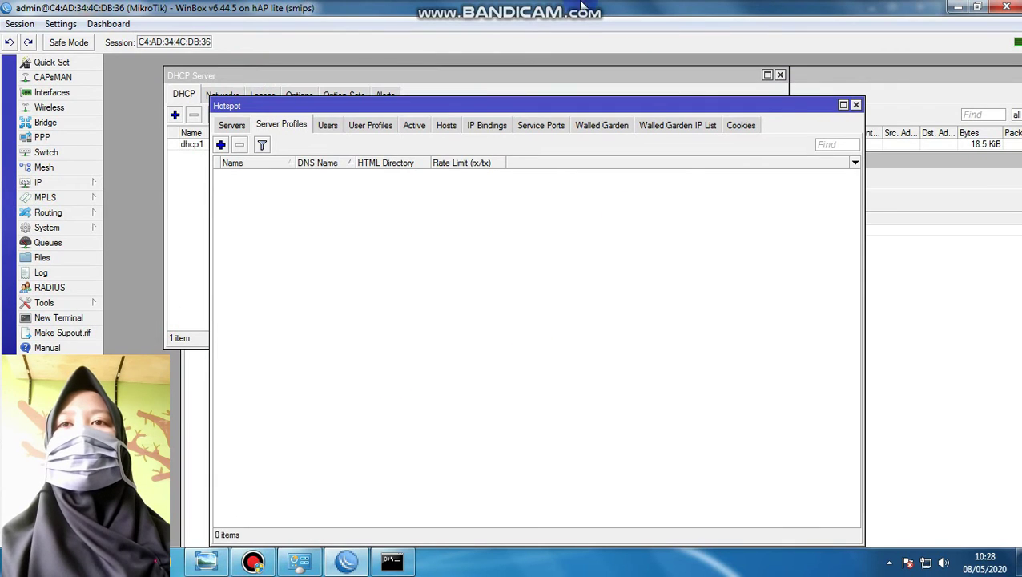
{"action": "left_click", "coordinate": [232, 125]}
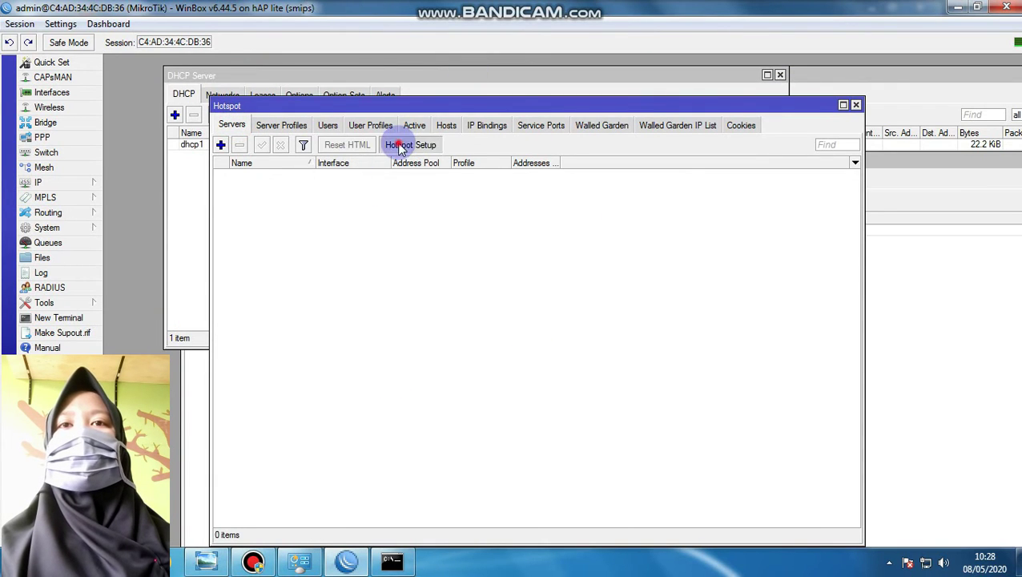
{"action": "left_click", "coordinate": [400, 145]}
{"action": "left_click", "coordinate": [216, 215]}
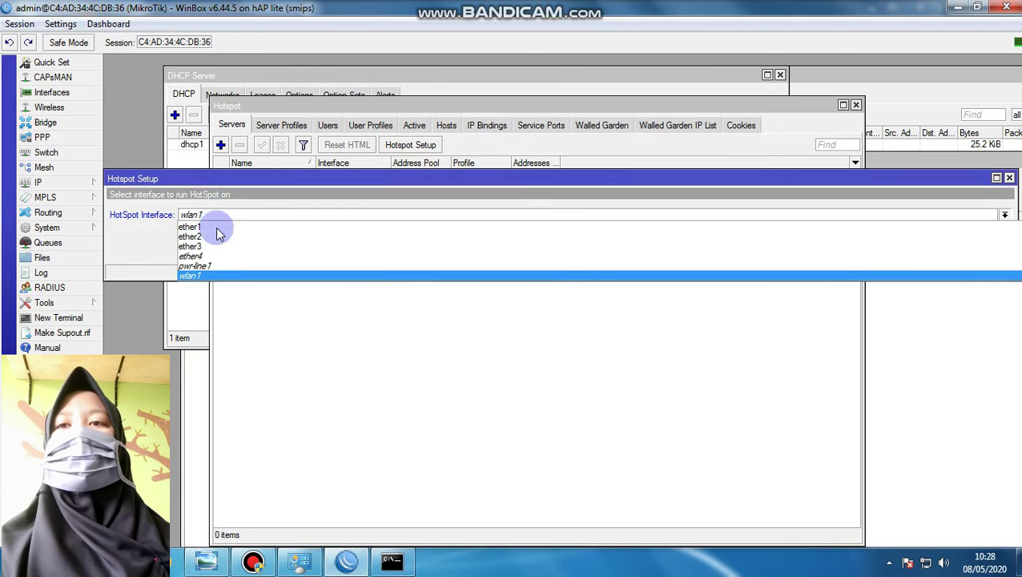
{"action": "left_click", "coordinate": [217, 228]}
{"action": "left_click", "coordinate": [953, 251]}
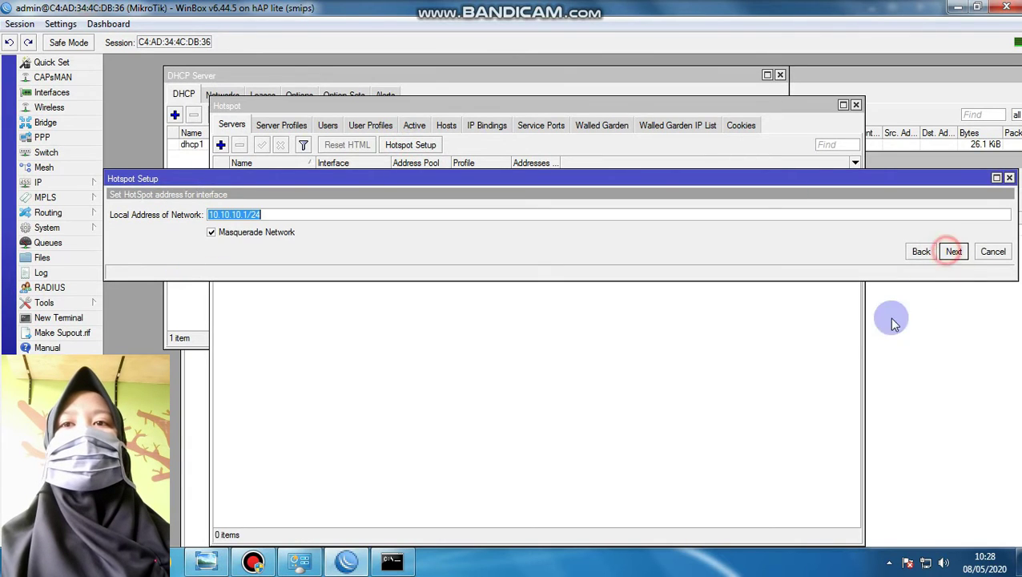
Accept 10.10.10.1/24, pool 10.10.10.2-10.10.10.254, no certificate, SMTP 0.0.0.0, DNS and user defaults to finish
{"action": "left_click", "coordinate": [953, 252]}
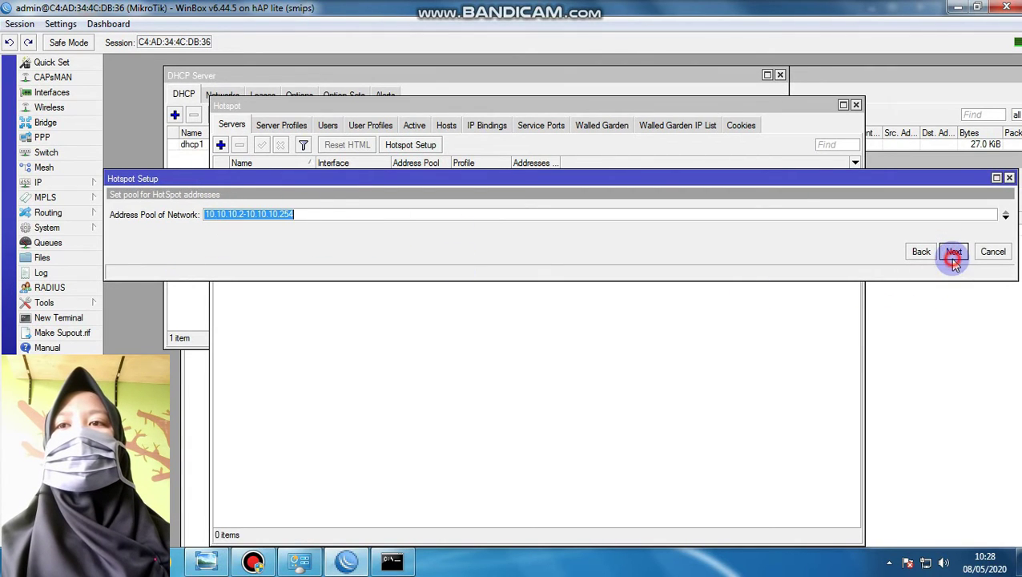
{"action": "left_click", "coordinate": [954, 251]}
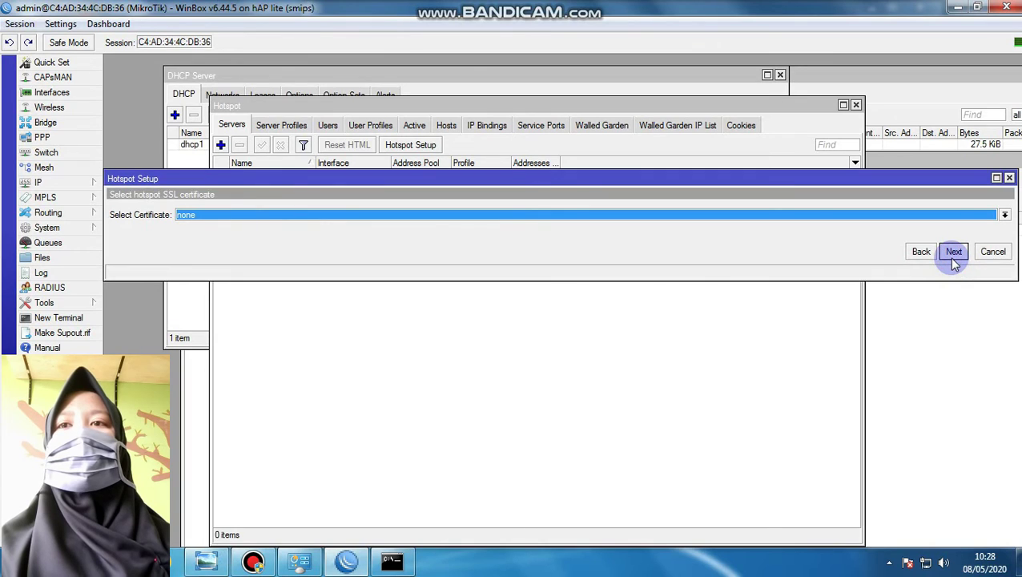
{"action": "left_click", "coordinate": [953, 252]}
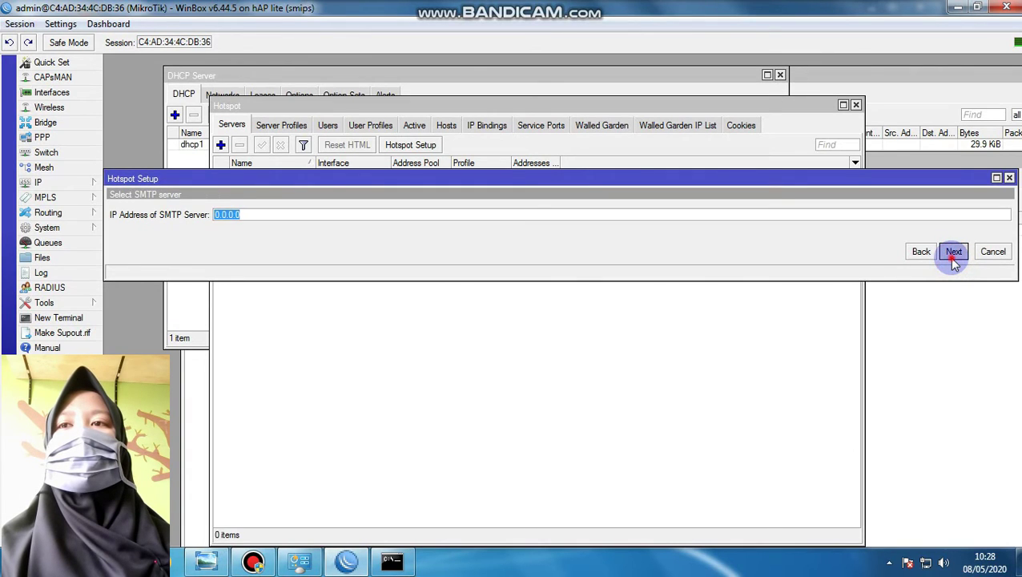
{"action": "left_click", "coordinate": [953, 252]}
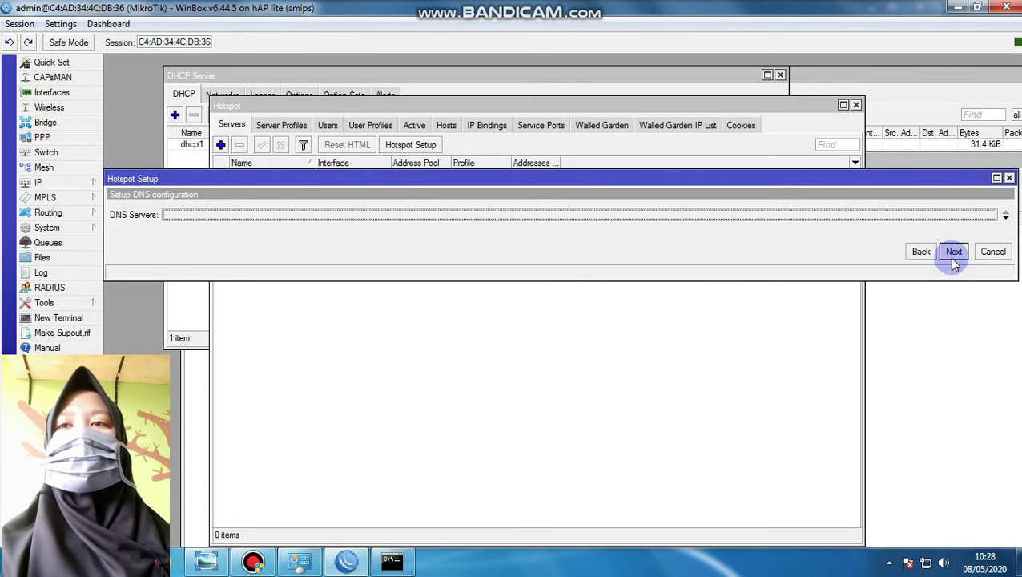
{"action": "left_click", "coordinate": [953, 251]}
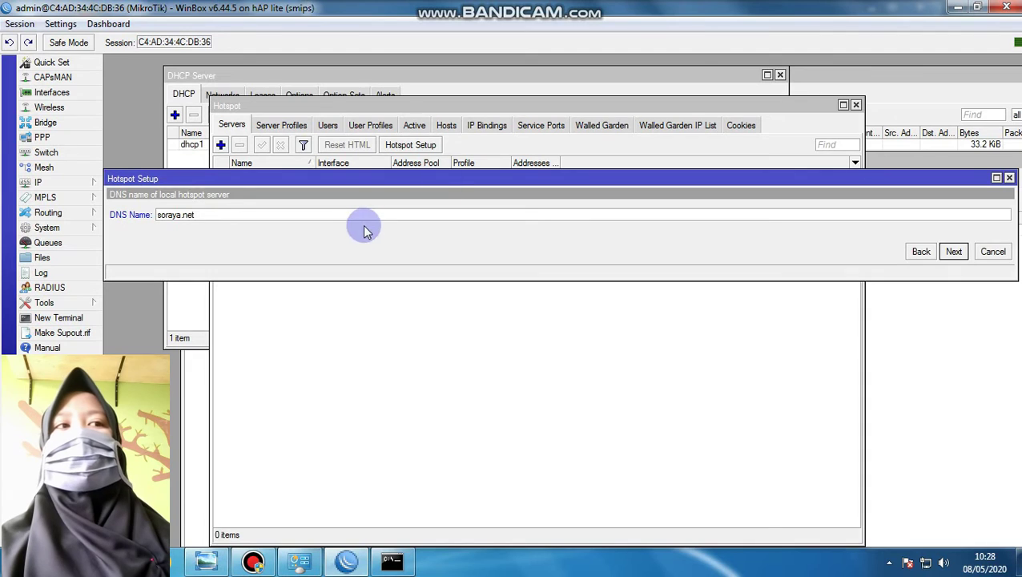
{"action": "left_click", "coordinate": [953, 250]}
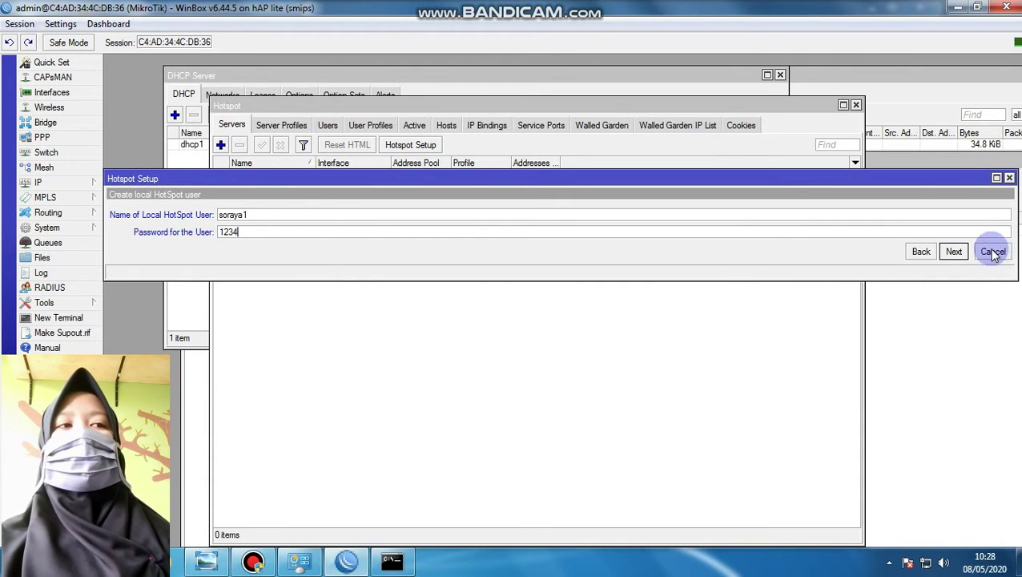
{"action": "left_click", "coordinate": [953, 251]}
{"action": "left_click", "coordinate": [565, 293]}
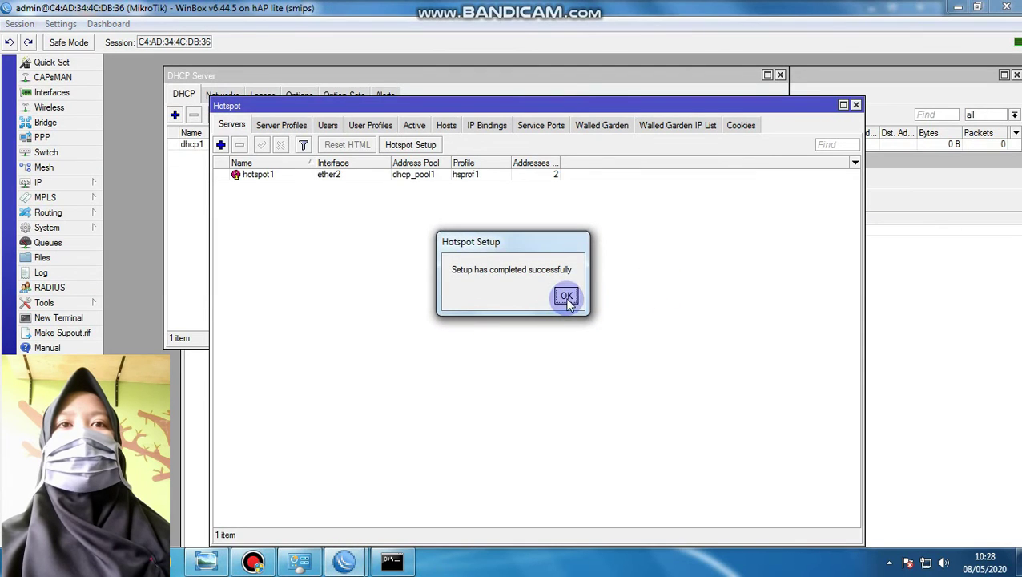
In a maximized Chrome, open the hotspot login page and sign in with the hotspot user's credentials
{"action": "left_click_drag", "start_coordinate": [551, 97], "coordinate": [554, 54]}
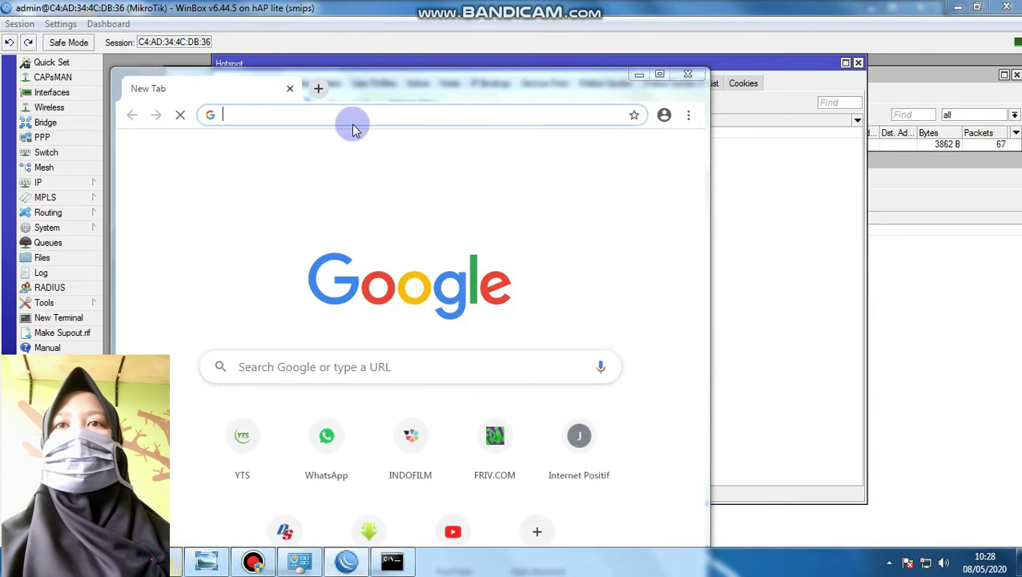
{"action": "left_click", "coordinate": [659, 74]}
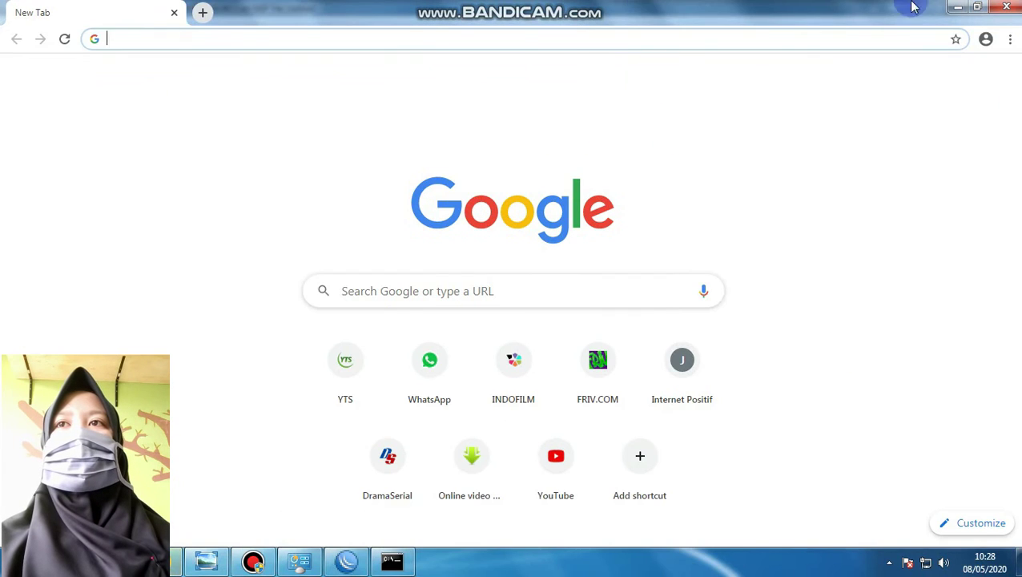
{"action": "left_click", "coordinate": [109, 38]}
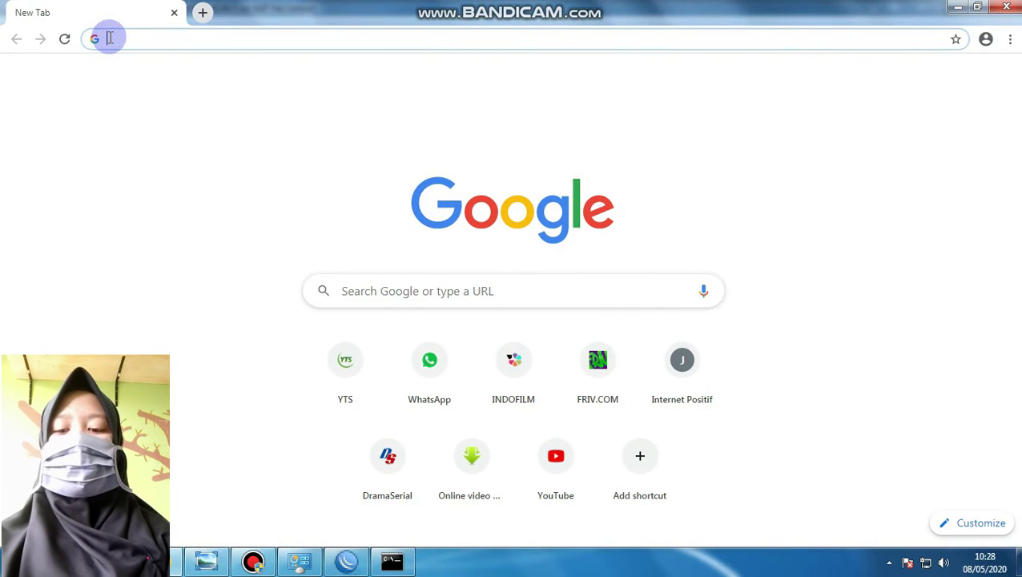
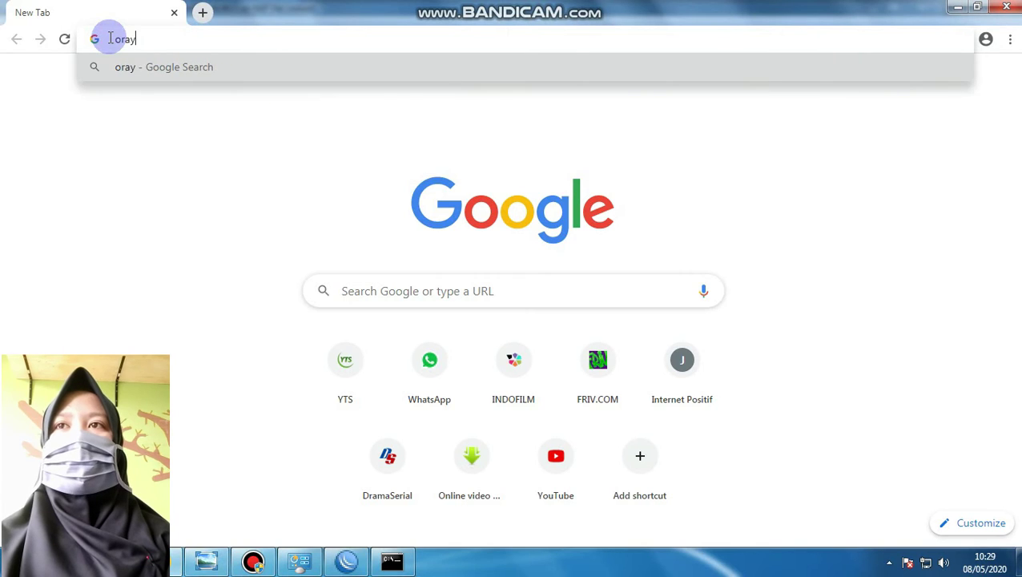
{"action": "key", "text": "BackSpace"}
{"action": "key", "text": "BackSpace"}
{"action": "key", "text": "BackSpace"}
{"action": "key", "text": "BackSpace"}
{"action": "key", "text": "Return"}
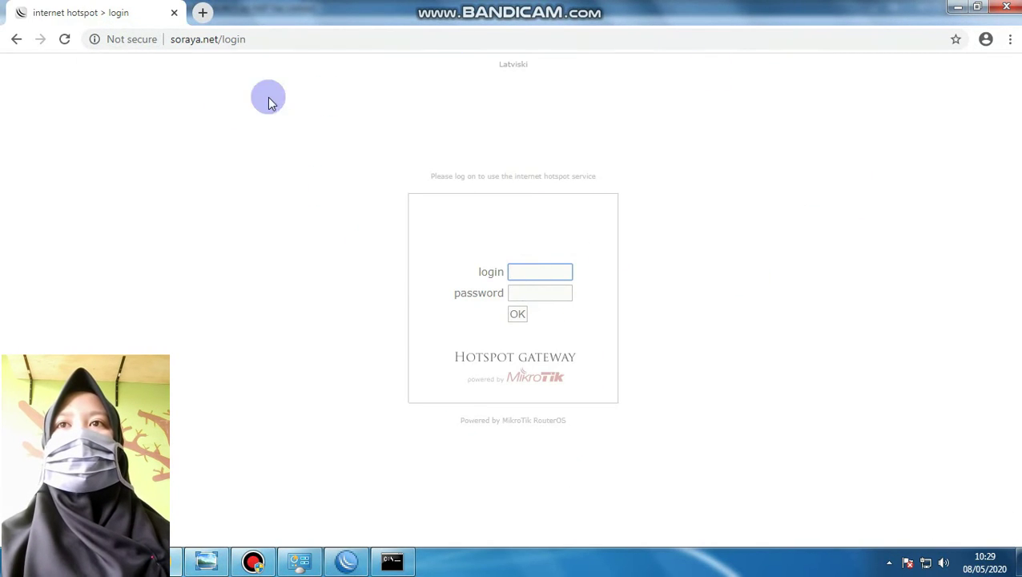
{"action": "left_click", "coordinate": [519, 277]}
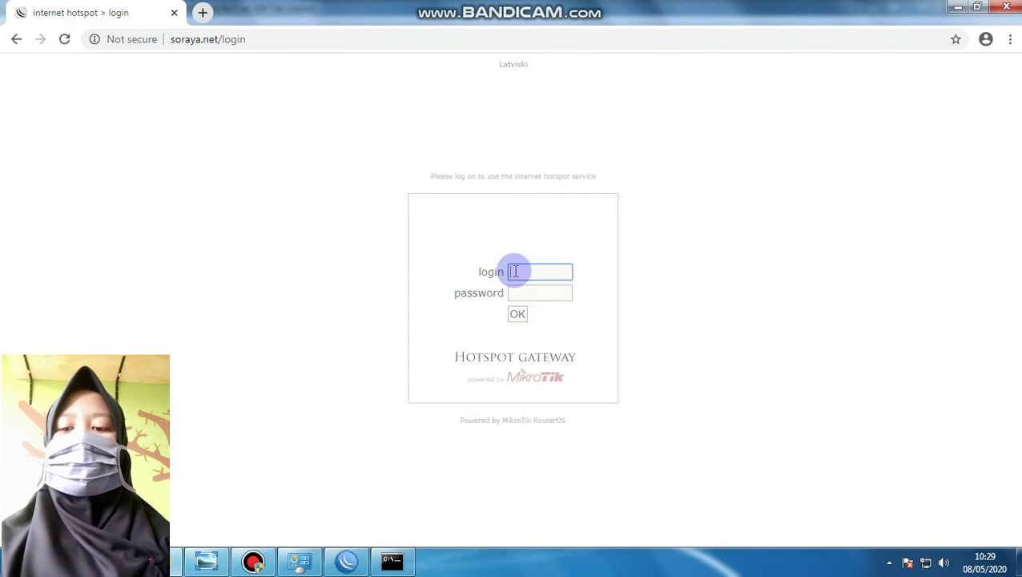
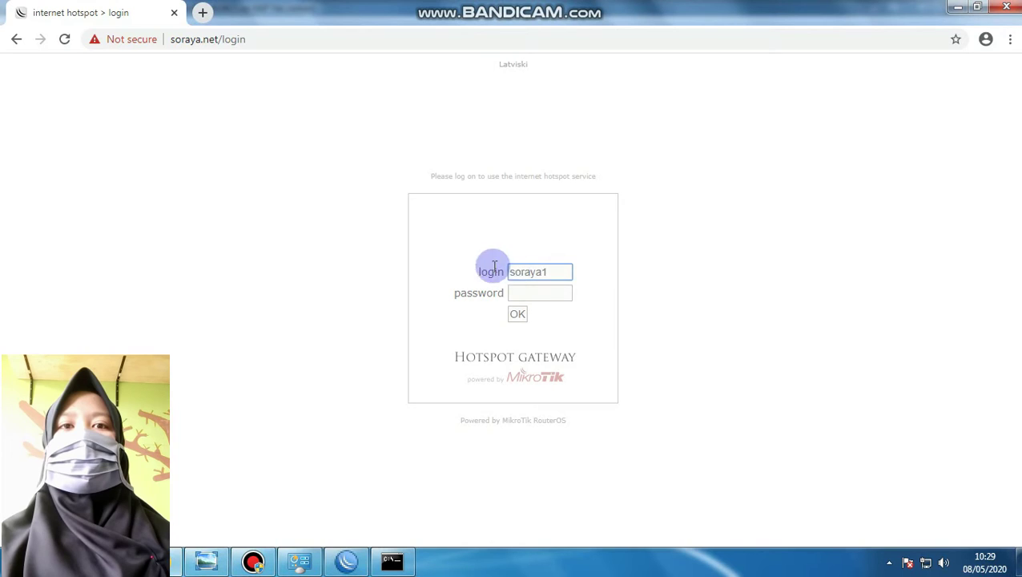
{"action": "left_click", "coordinate": [516, 294]}
{"action": "left_click", "coordinate": [517, 313]}
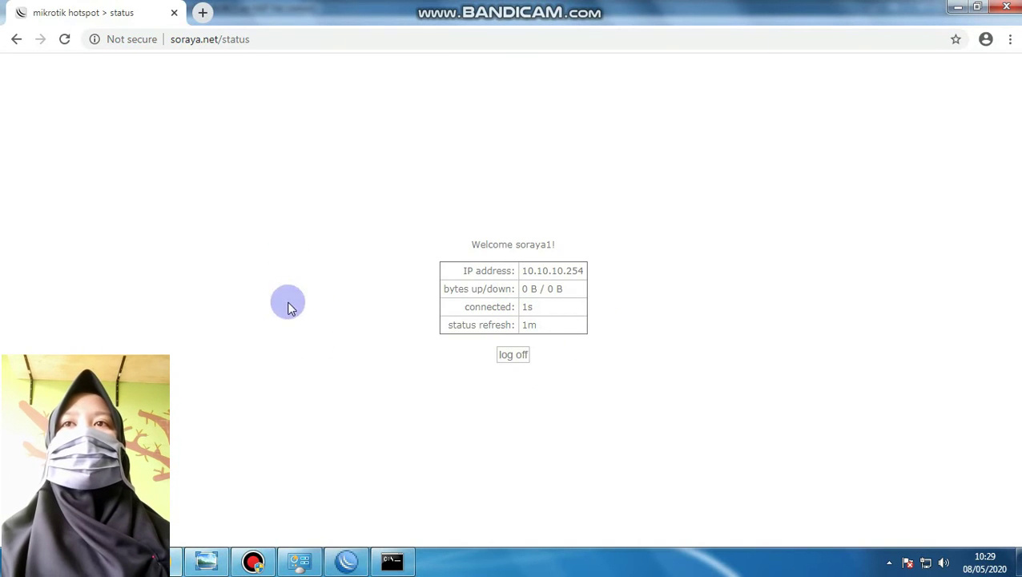
Open YouTube in a new Chrome tab, then bring WinBox back to the front
{"action": "left_click", "coordinate": [203, 12]}
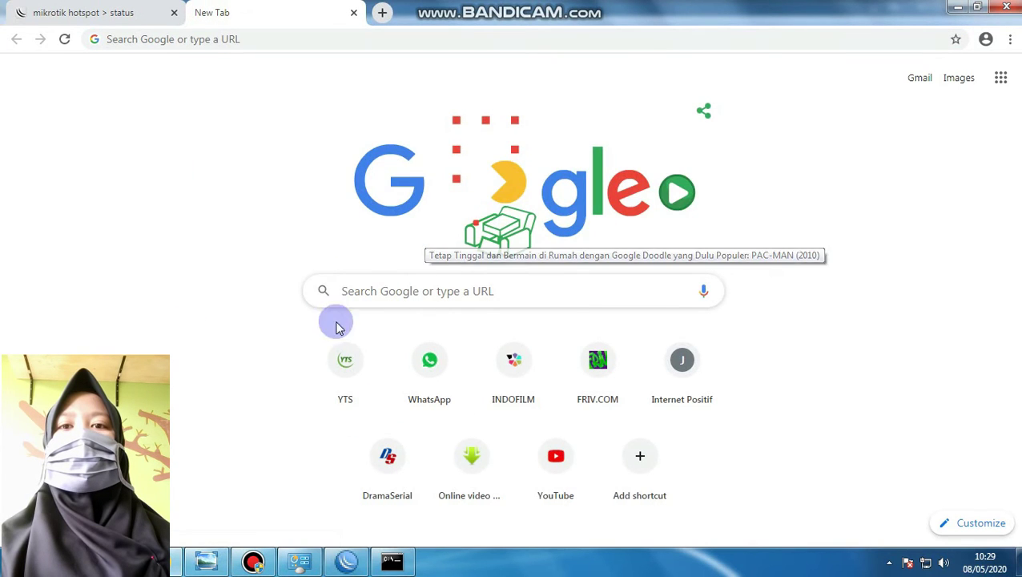
{"action": "left_click", "coordinate": [131, 37]}
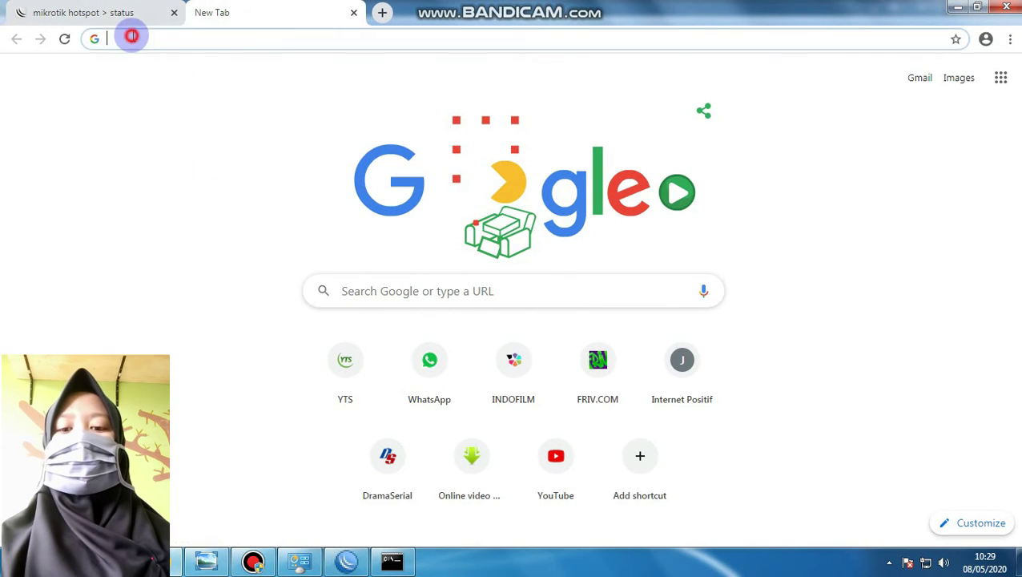
{"action": "type", "text": "y"}
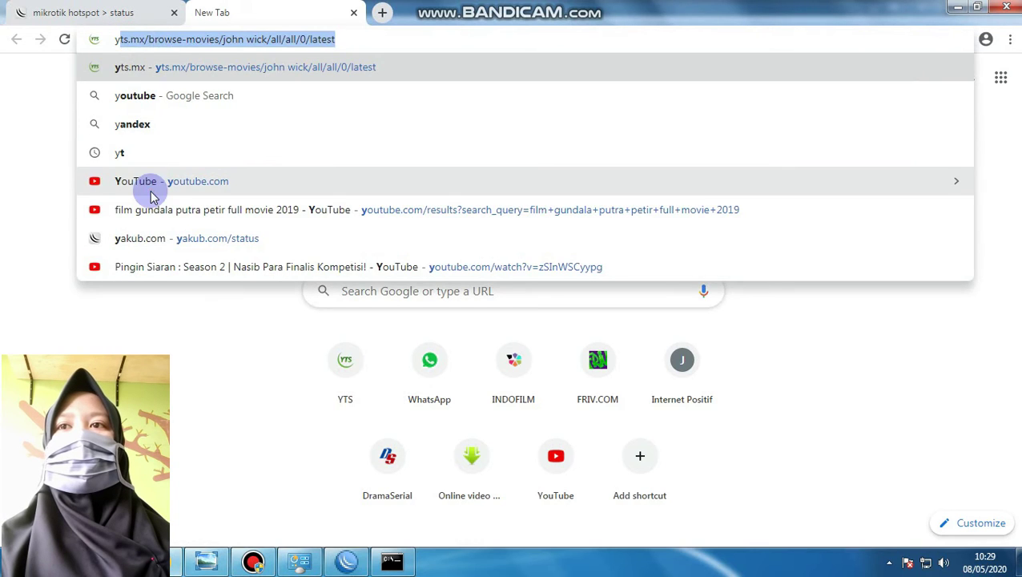
{"action": "left_click", "coordinate": [159, 181]}
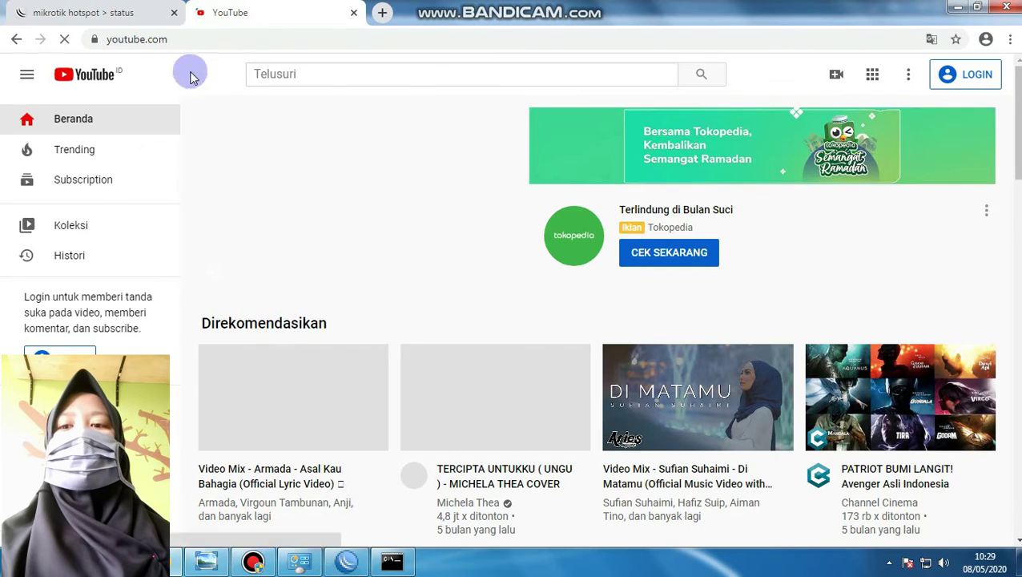
{"action": "left_click", "coordinate": [346, 561]}
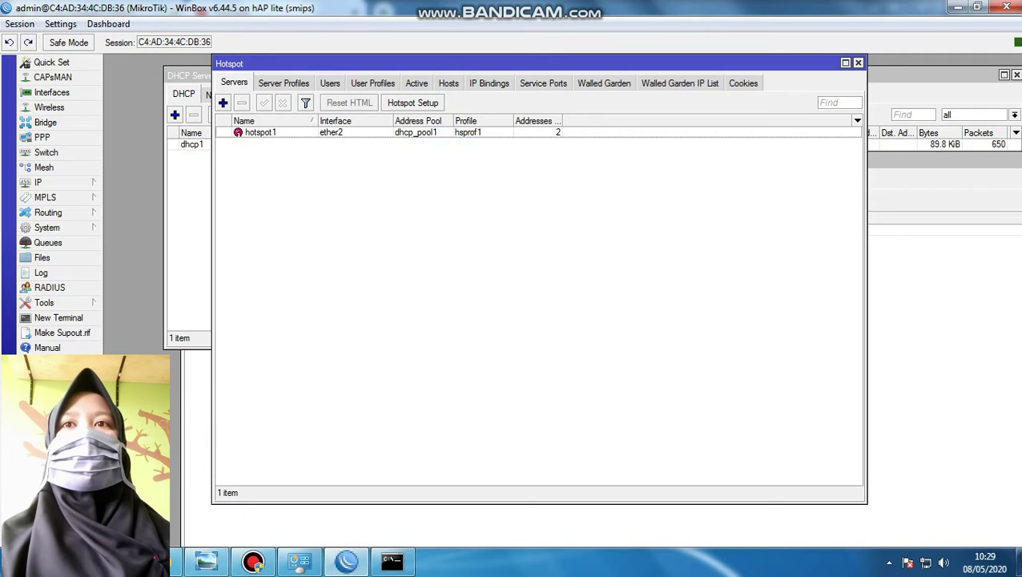
Add IP address 20.20.20.1/24 on interface ether3 under IP > Addresses
{"action": "left_click_drag", "start_coordinate": [300, 63], "coordinate": [270, 183]}
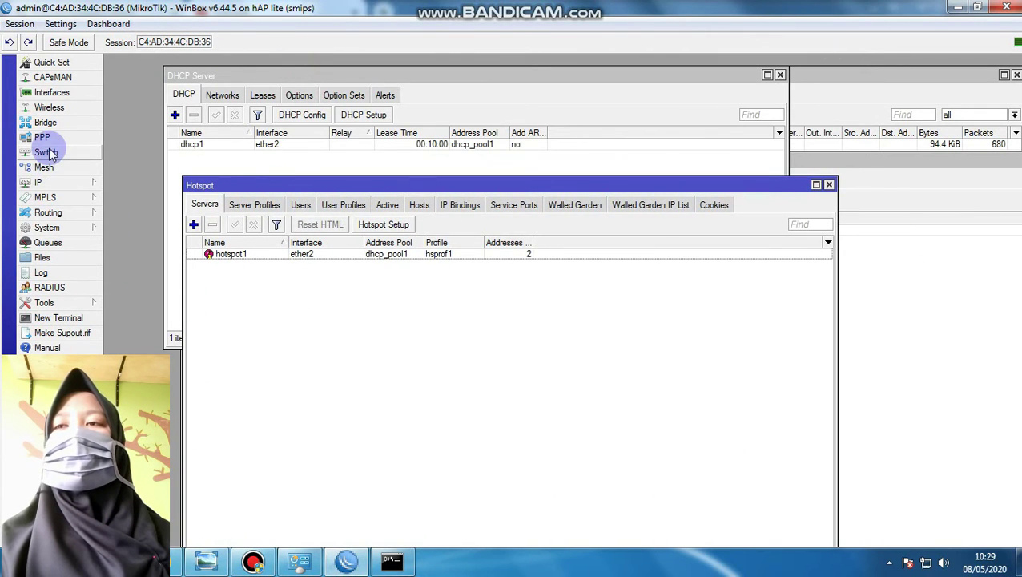
{"action": "mouse_move", "coordinate": [100, 233]}
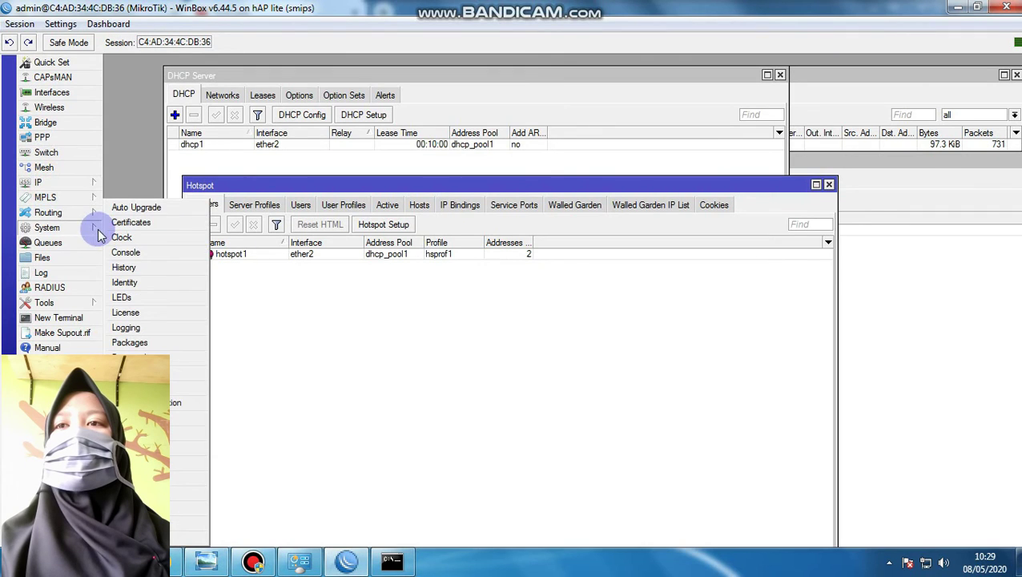
{"action": "mouse_move", "coordinate": [80, 188]}
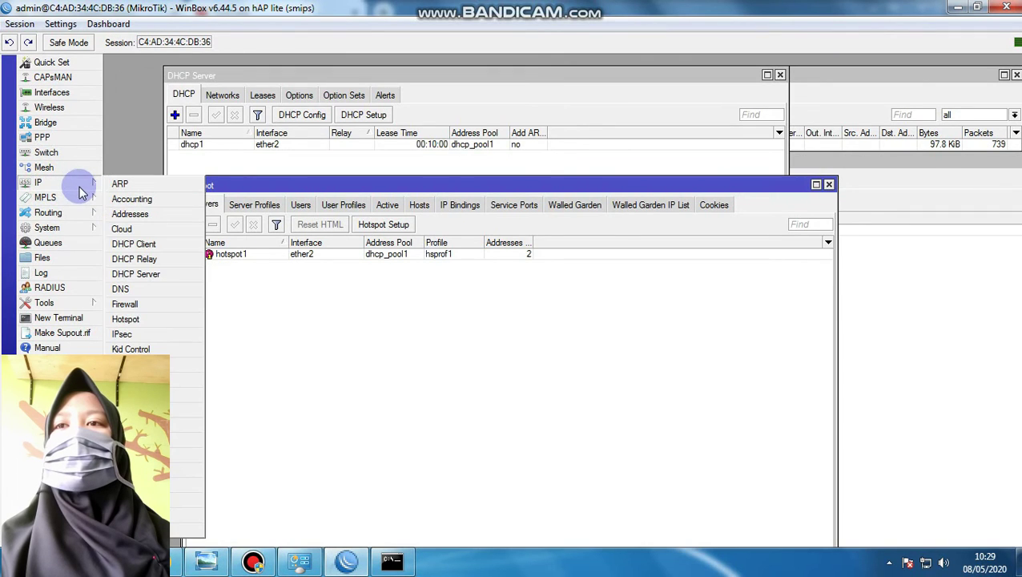
{"action": "left_click", "coordinate": [118, 215]}
{"action": "left_click", "coordinate": [477, 184]}
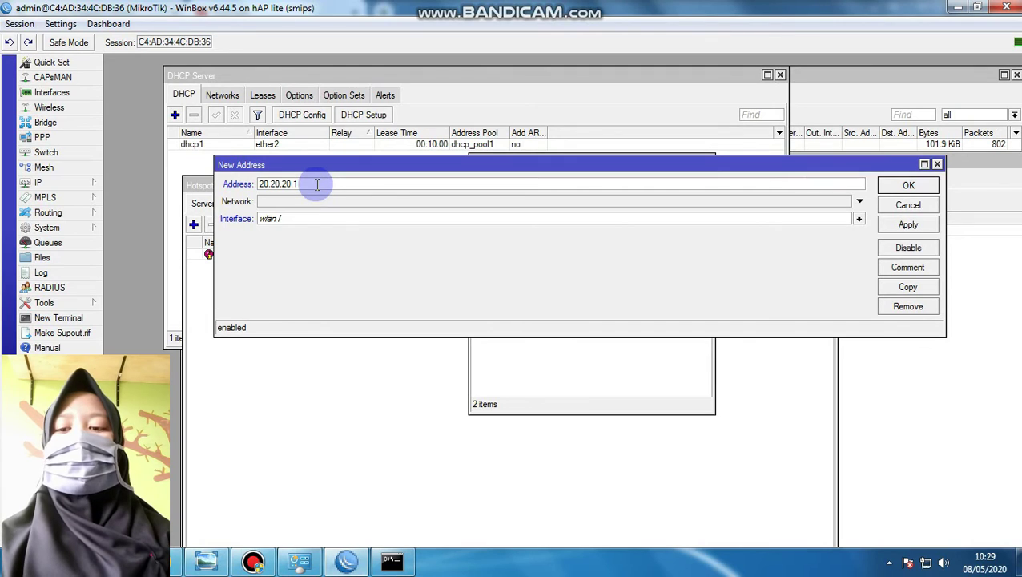
{"action": "left_click", "coordinate": [394, 219]}
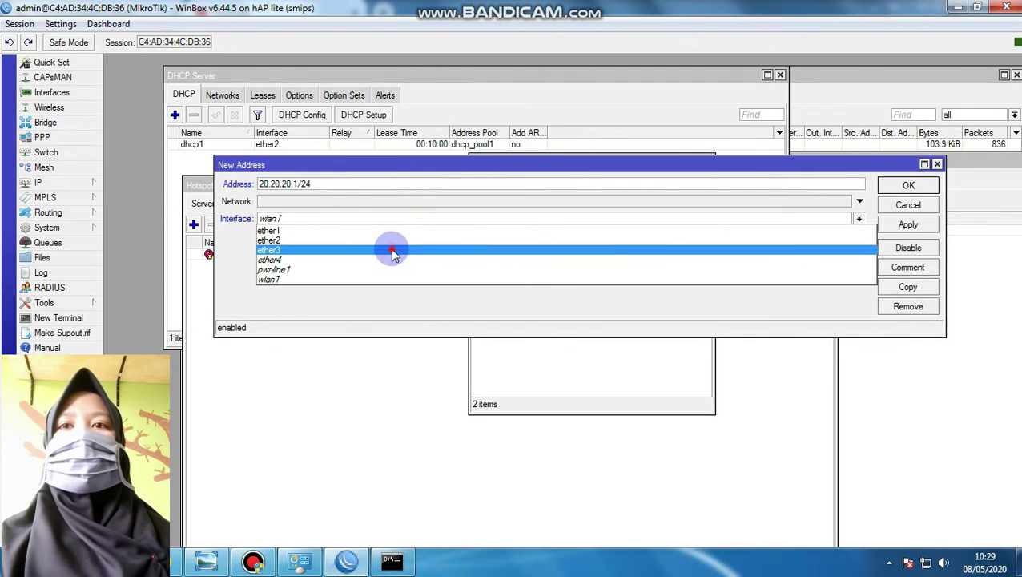
{"action": "left_click", "coordinate": [393, 252]}
{"action": "left_click", "coordinate": [908, 225]}
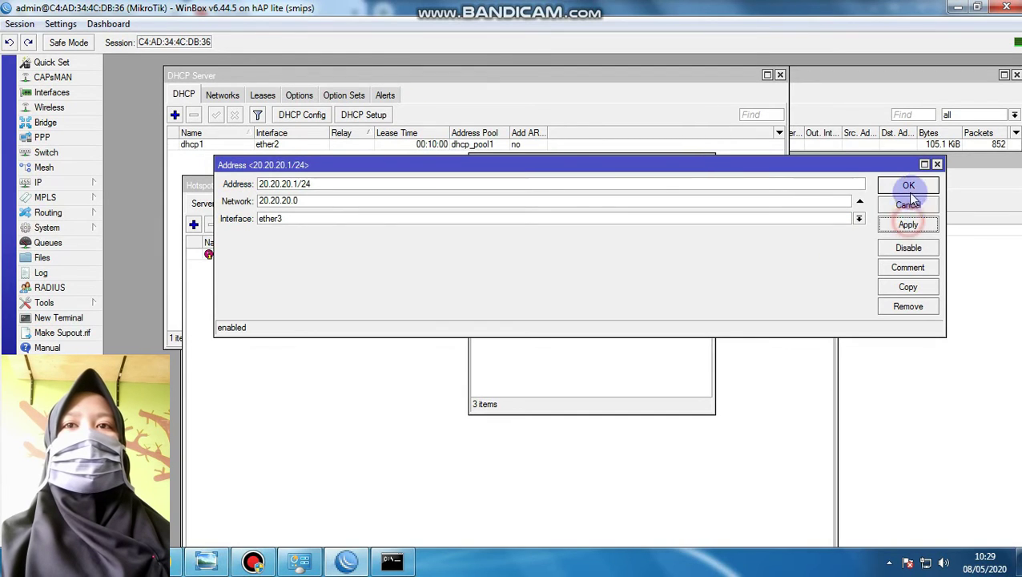
{"action": "left_click", "coordinate": [908, 185]}
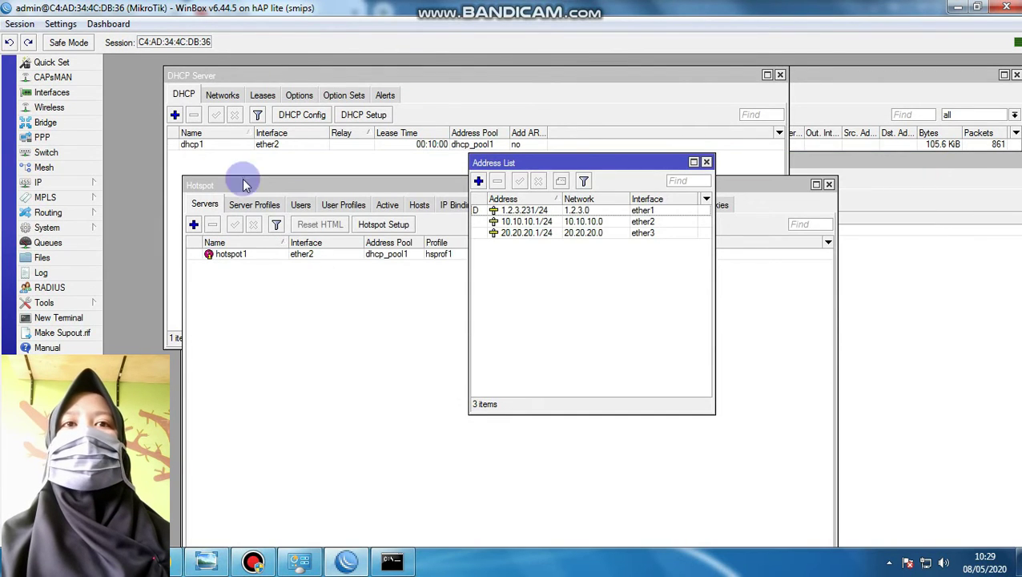
{"action": "left_click", "coordinate": [344, 80]}
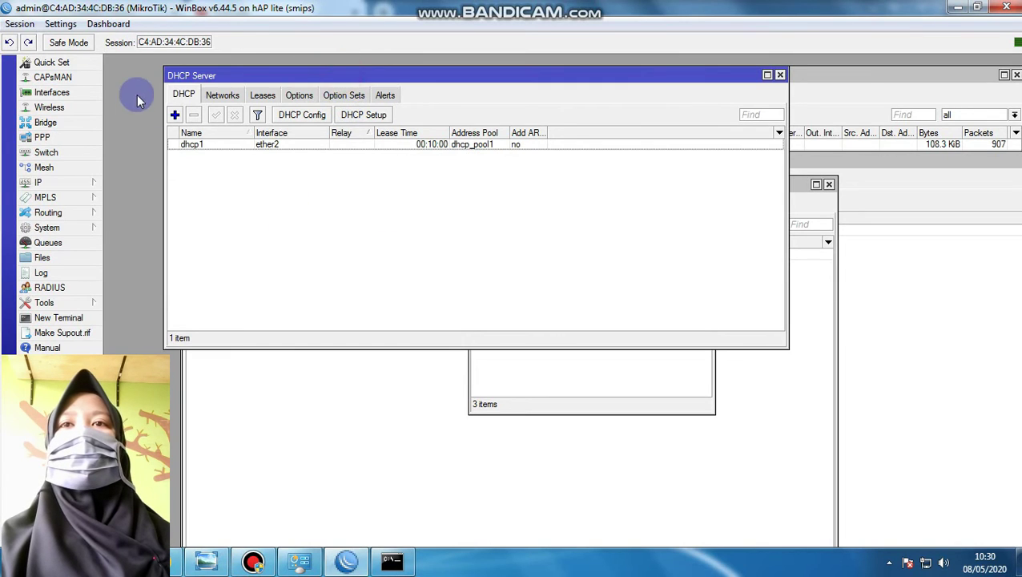
Start DHCP Setup on ether3, accepting the 20.20.20.0/24 address space and suggested gateway
{"action": "left_click", "coordinate": [357, 115]}
{"action": "left_click", "coordinate": [307, 158]}
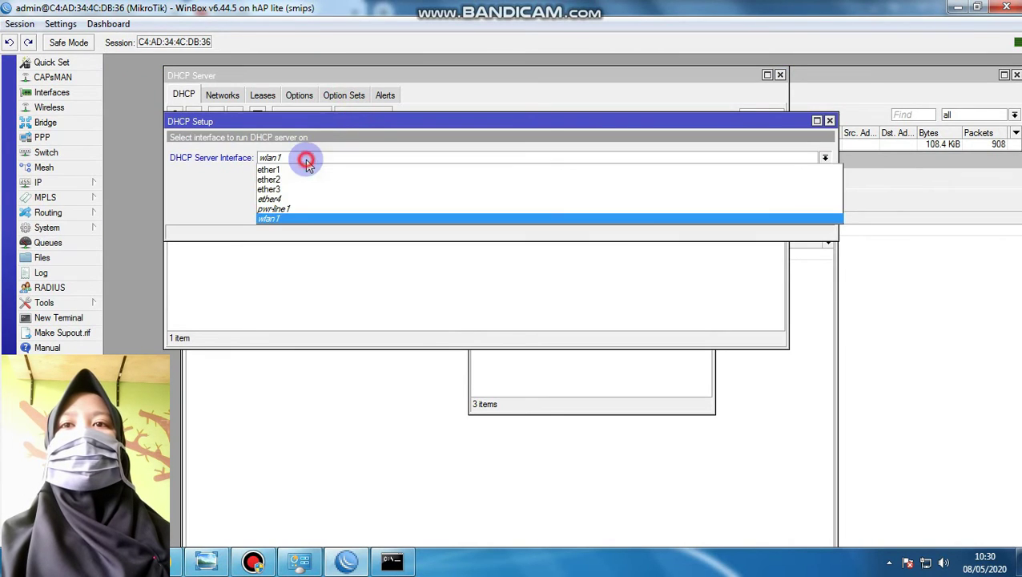
{"action": "left_click", "coordinate": [305, 190]}
{"action": "left_click", "coordinate": [772, 212]}
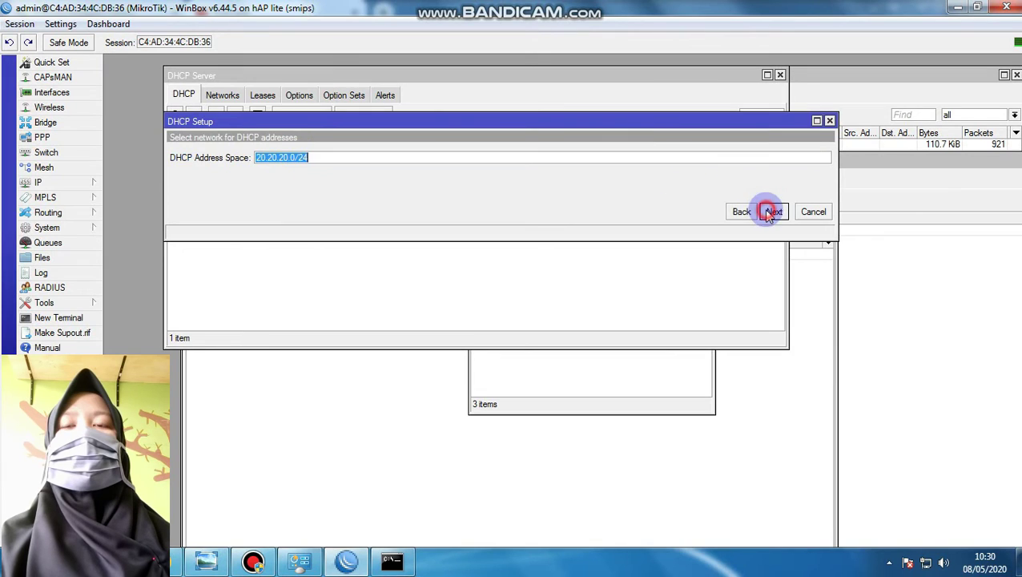
{"action": "left_click", "coordinate": [771, 213]}
{"action": "left_click", "coordinate": [771, 213]}
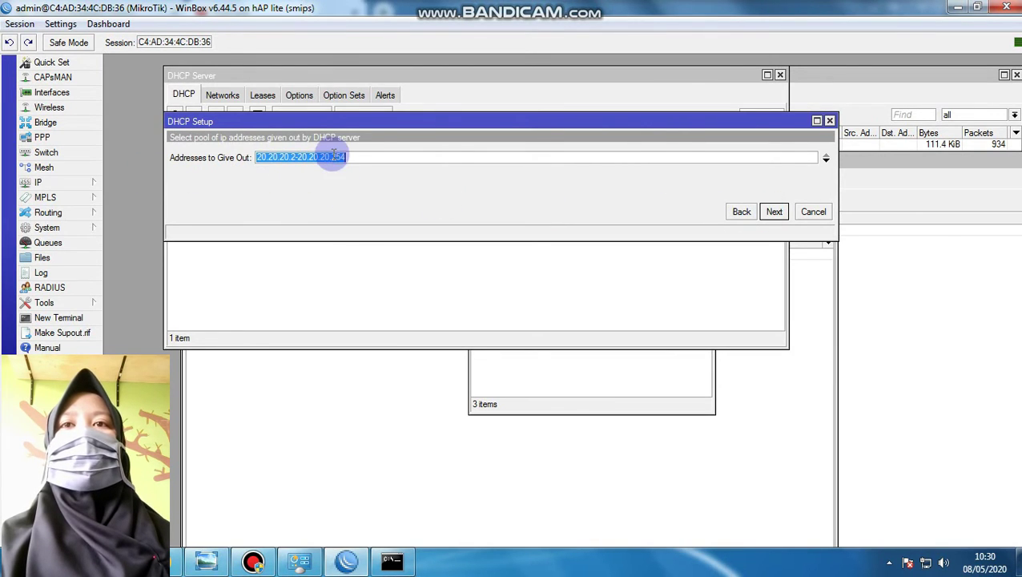
Accept pool 20.20.20.2-20.20.20.254, DNS 192.168.100.1 and a 00:10:00 lease to finish setup
{"action": "left_click", "coordinate": [261, 158]}
{"action": "left_click_drag", "start_coordinate": [280, 156], "coordinate": [310, 208]}
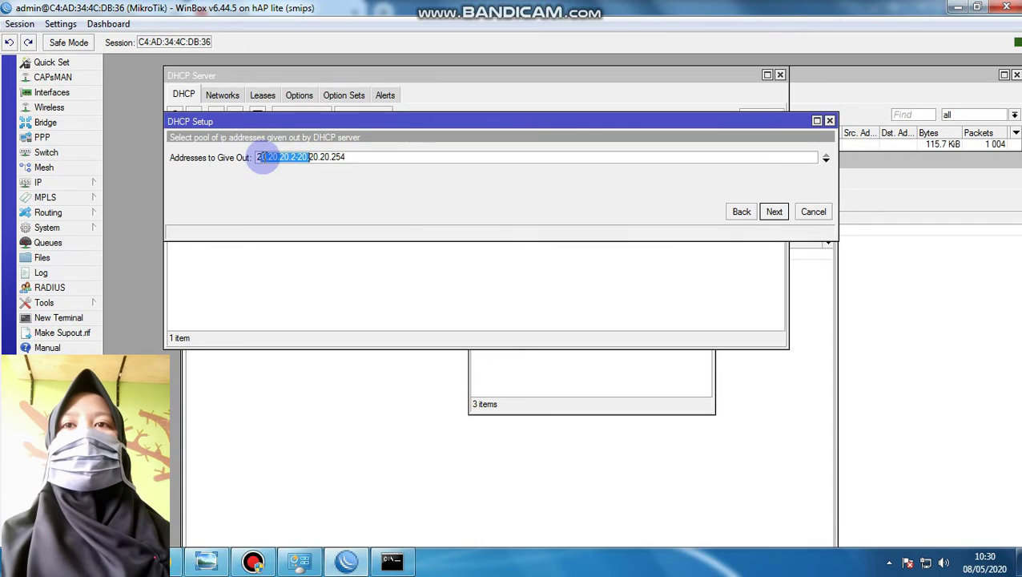
{"action": "left_click", "coordinate": [773, 212]}
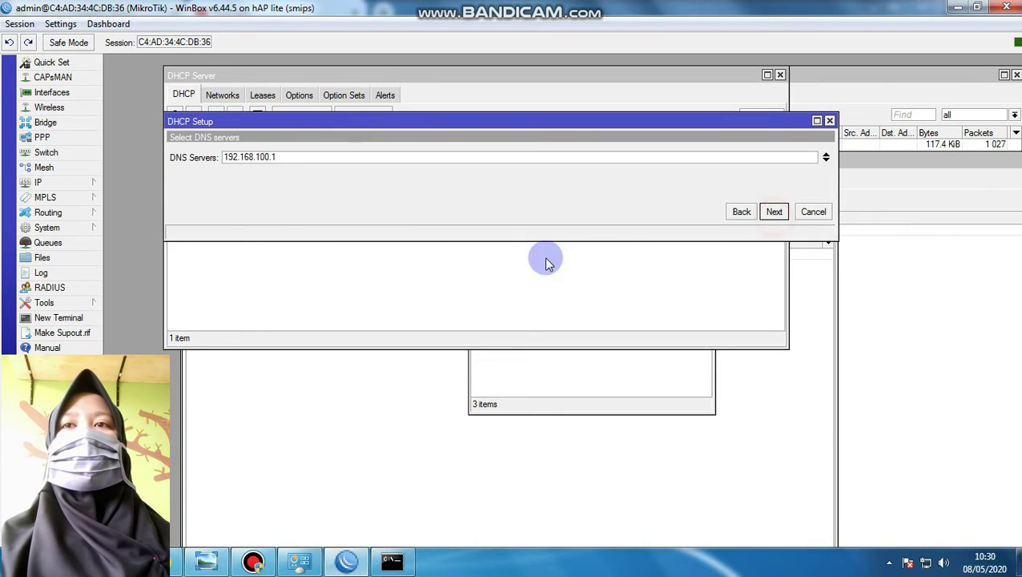
{"action": "left_click_drag", "start_coordinate": [293, 157], "coordinate": [221, 149]}
{"action": "left_click", "coordinate": [771, 212]}
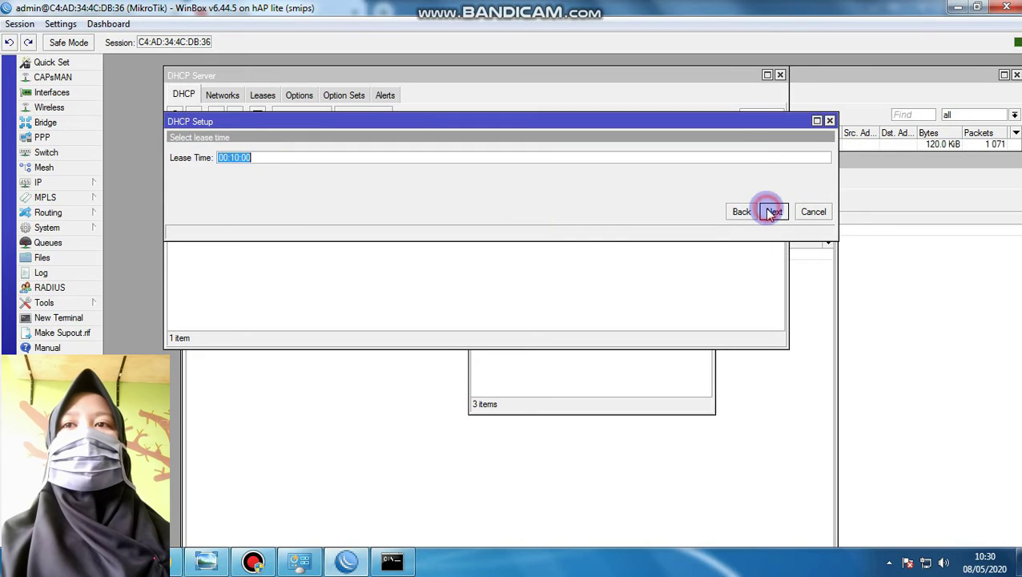
{"action": "left_click", "coordinate": [771, 213]}
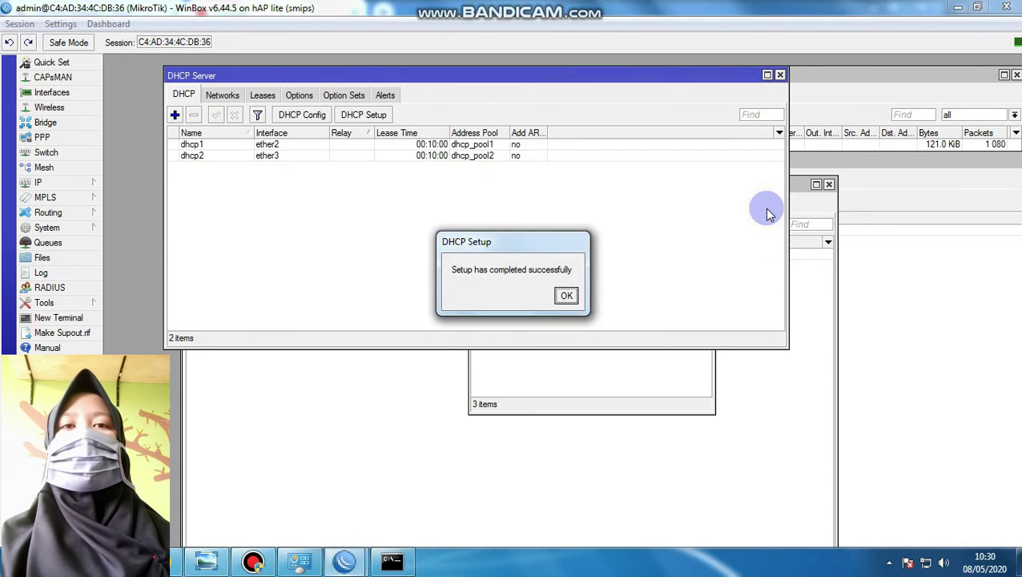
{"action": "left_click", "coordinate": [565, 294]}
Rearrange the DHCP Server window and hide the DHCP Client window
{"action": "left_click_drag", "start_coordinate": [488, 81], "coordinate": [559, 205]}
{"action": "left_click", "coordinate": [387, 160]}
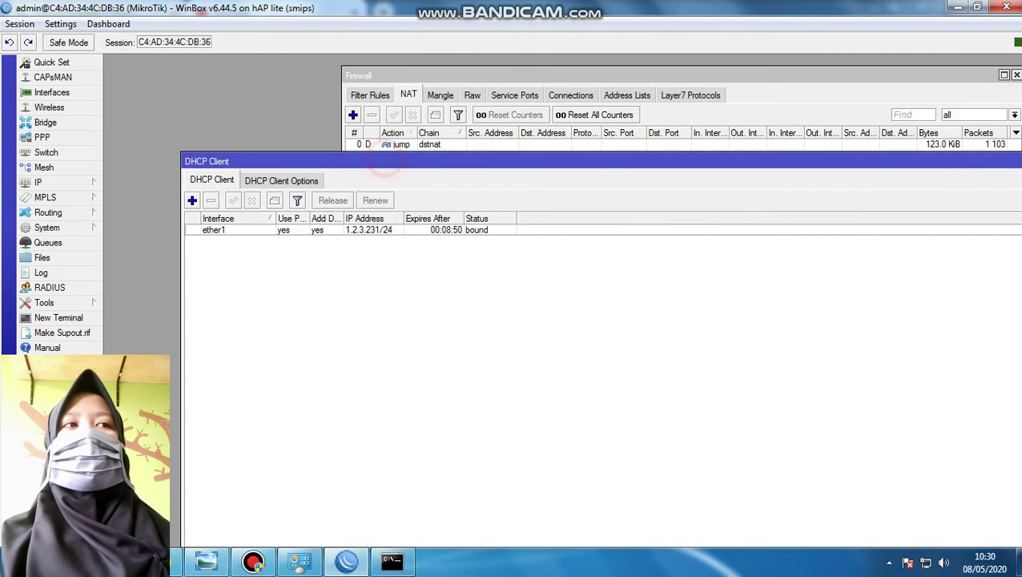
{"action": "double_click", "coordinate": [947, 161]}
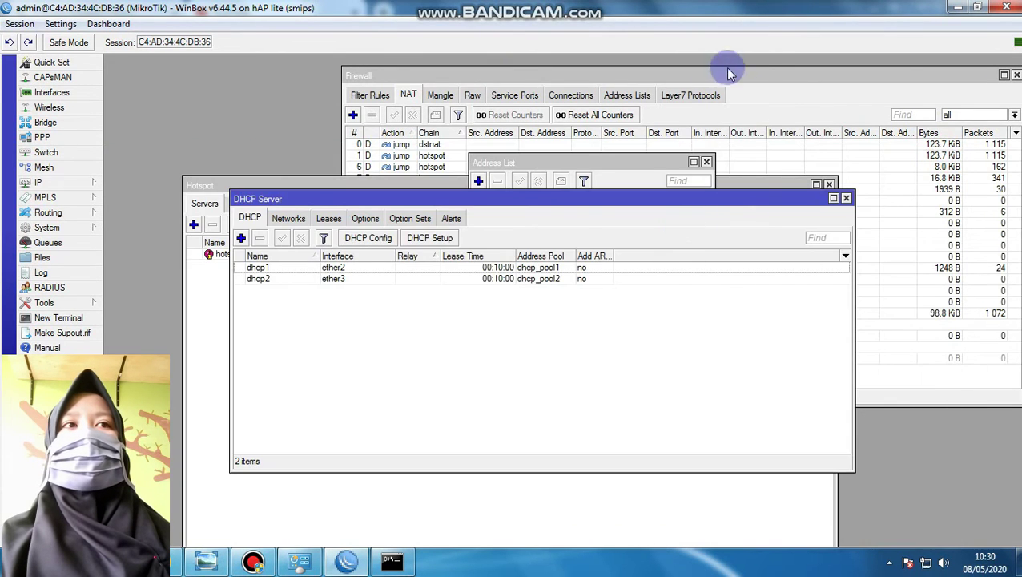
{"action": "left_click", "coordinate": [771, 74]}
Close the Firewall window and arrange the DHCP Server and Hotspot windows
{"action": "left_click", "coordinate": [1015, 75]}
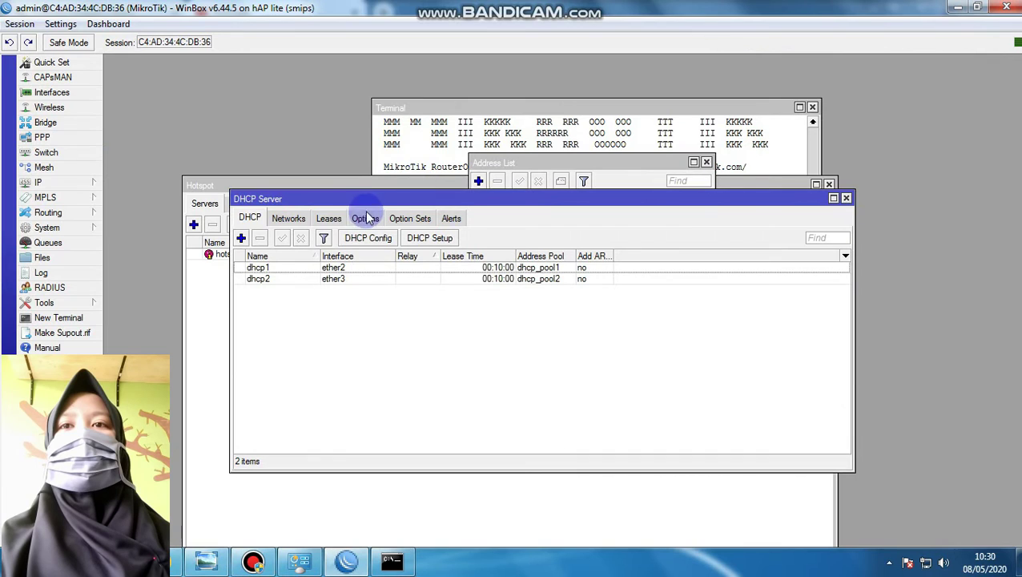
{"action": "left_click_drag", "start_coordinate": [324, 204], "coordinate": [365, 157]}
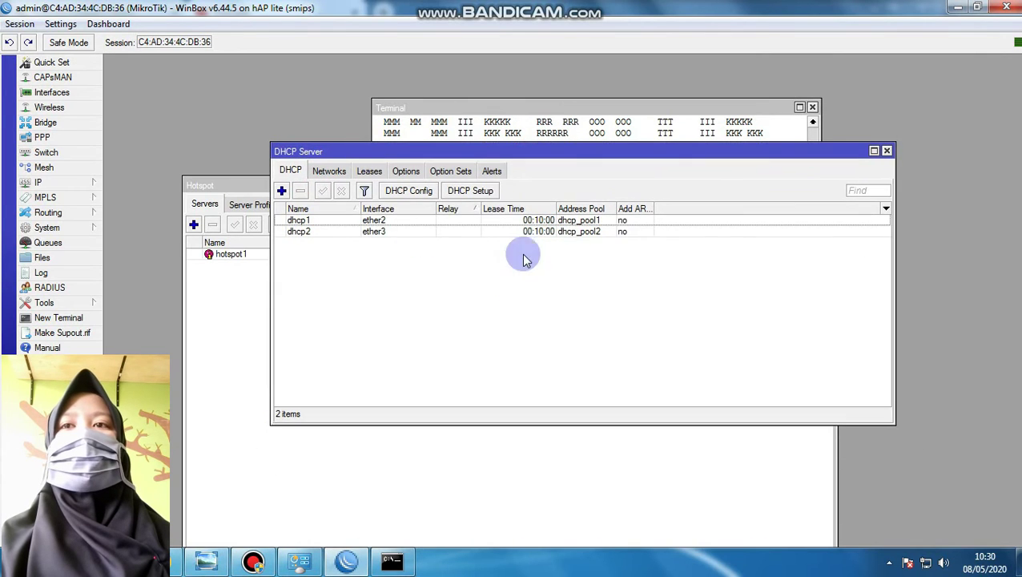
{"action": "left_click", "coordinate": [208, 178]}
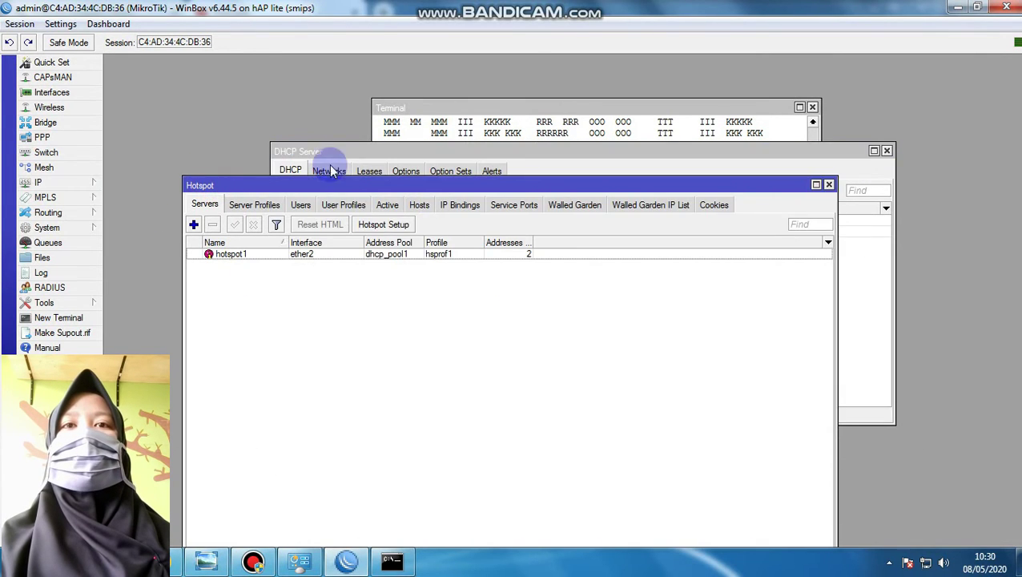
{"action": "left_click", "coordinate": [325, 152]}
{"action": "left_click_drag", "start_coordinate": [325, 151], "coordinate": [584, 85]}
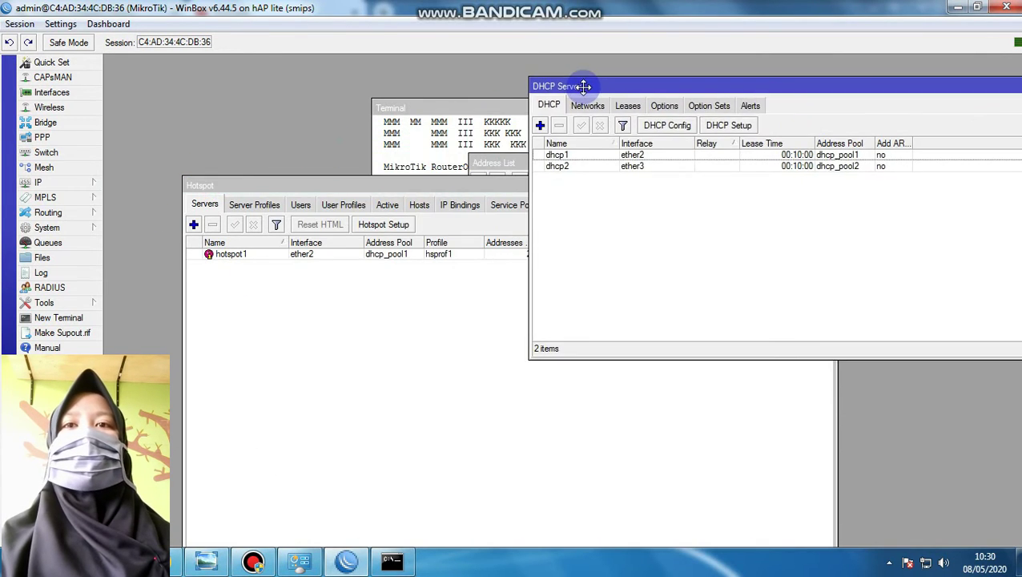
{"action": "left_click", "coordinate": [275, 185]}
Run Hotspot Setup on ether3 with local address 20.20.20.1/24 and pool 20.20.20.2-20.20.20.254
{"action": "left_click", "coordinate": [373, 226]}
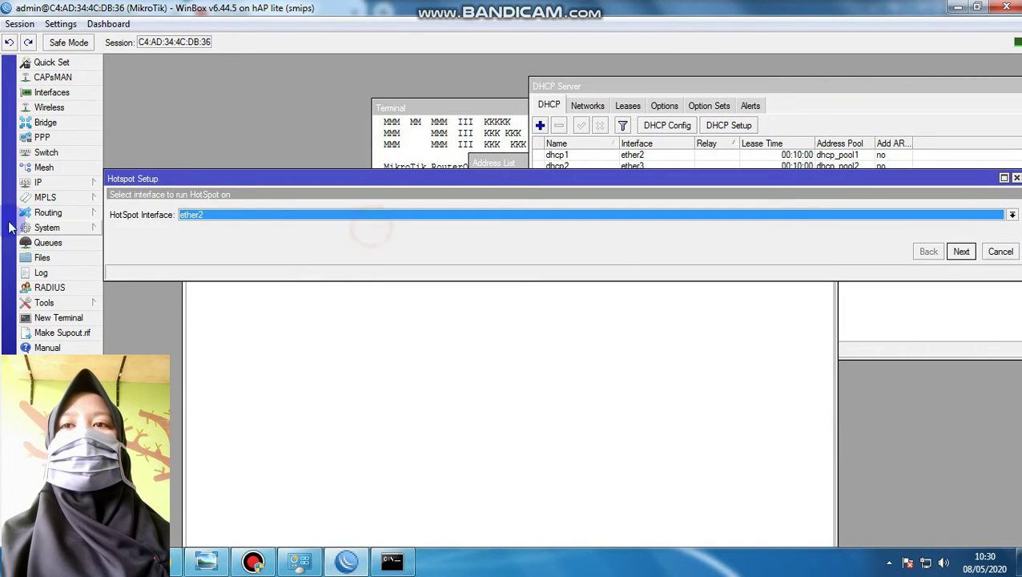
{"action": "left_click", "coordinate": [268, 215]}
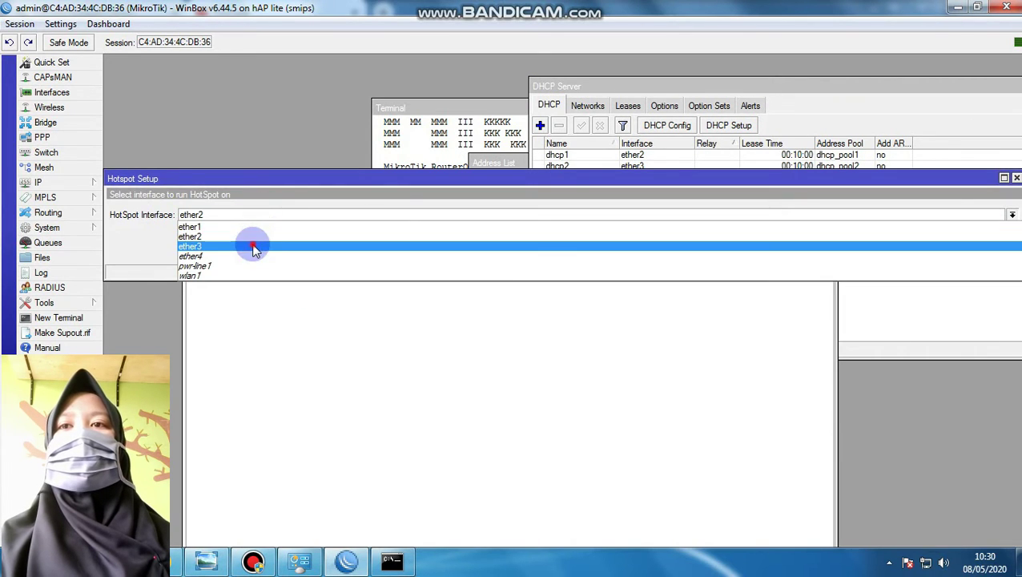
{"action": "left_click", "coordinate": [250, 245]}
{"action": "left_click", "coordinate": [960, 252]}
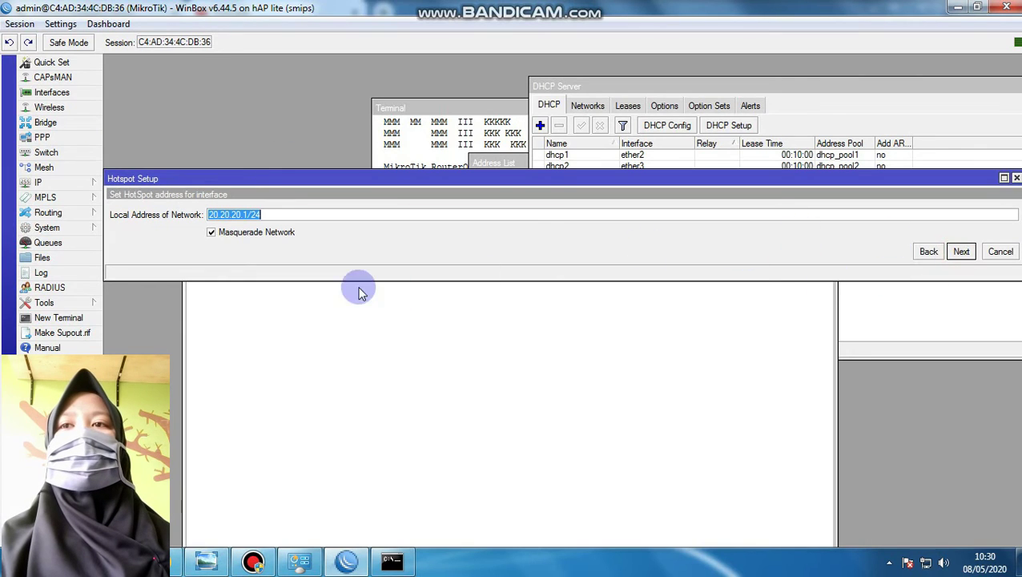
{"action": "left_click", "coordinate": [961, 251]}
{"action": "left_click", "coordinate": [960, 252]}
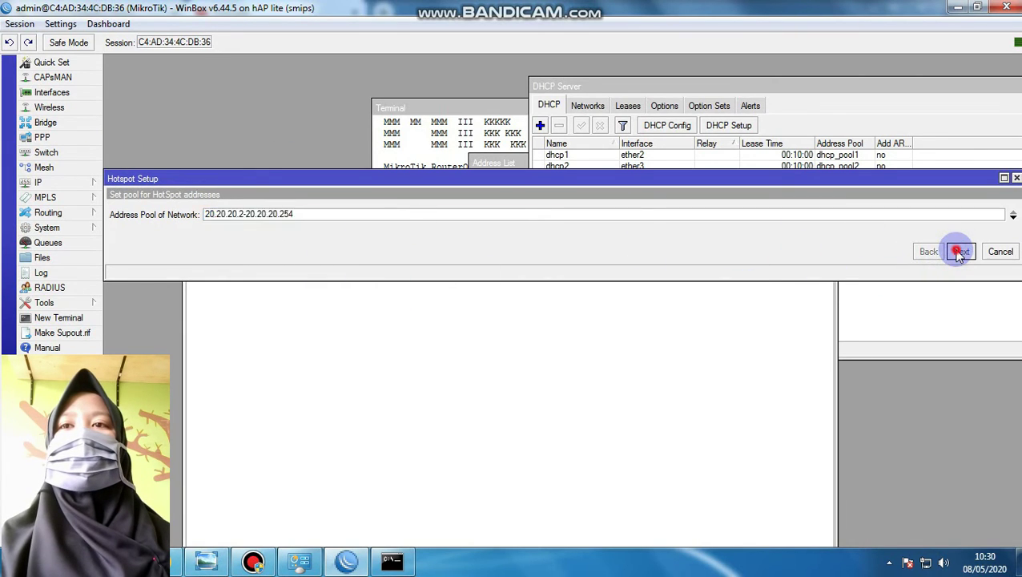
Choose no SSL certificate, keep SMTP server 0.0.0.0, and pass the DNS servers page
{"action": "left_click", "coordinate": [921, 214]}
{"action": "left_click", "coordinate": [885, 245]}
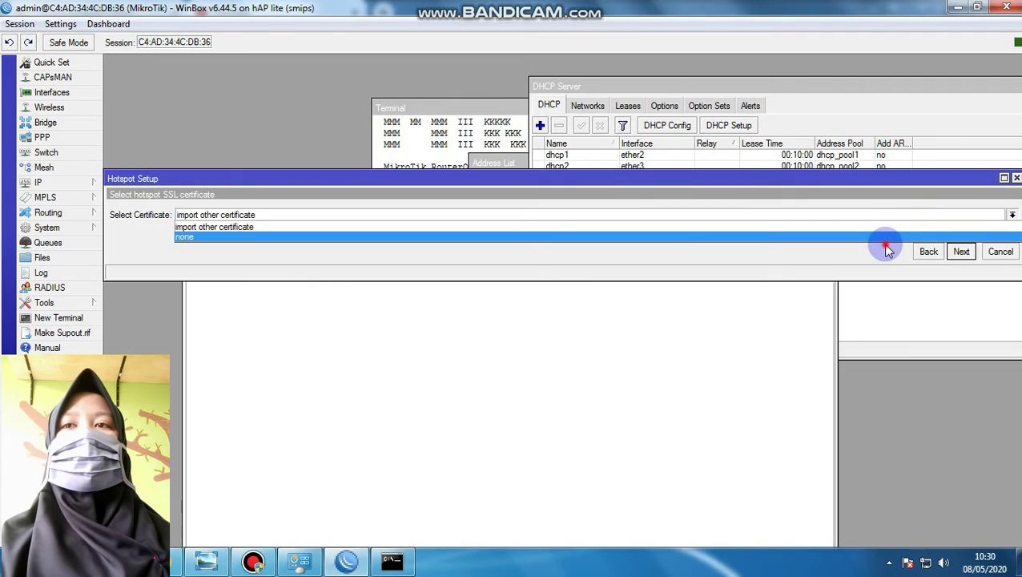
{"action": "left_click", "coordinate": [881, 212]}
{"action": "left_click", "coordinate": [872, 232]}
{"action": "left_click", "coordinate": [960, 252]}
{"action": "left_click", "coordinate": [961, 251]}
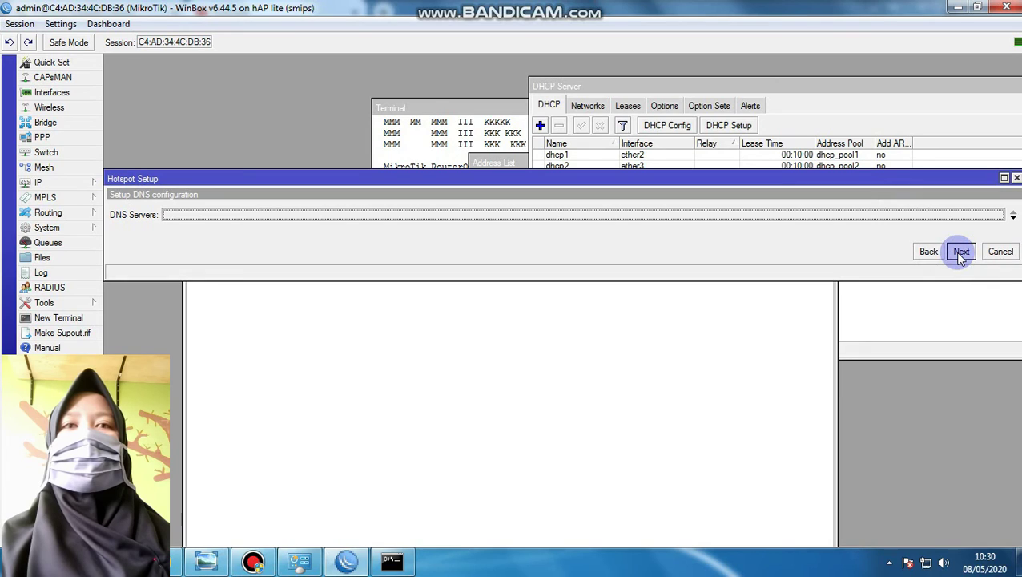
{"action": "left_click", "coordinate": [1012, 216]}
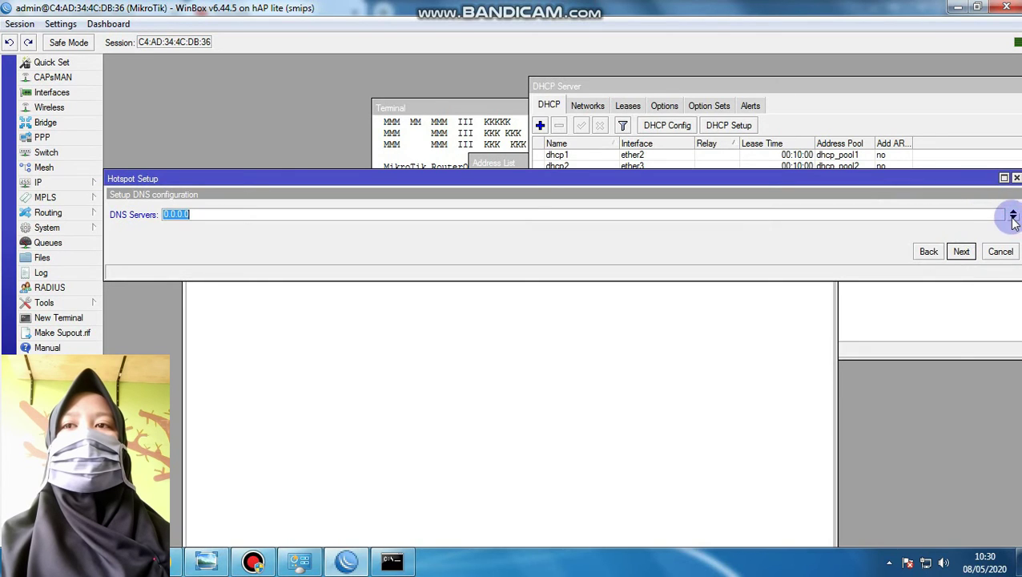
{"action": "left_click", "coordinate": [964, 248]}
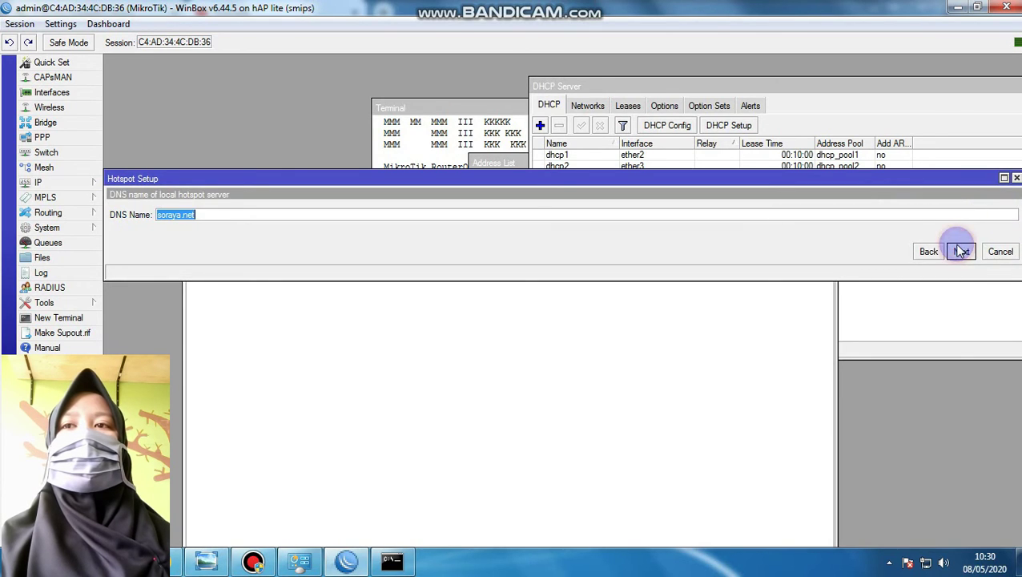
Insert 2 before .net in the DNS name and complete the hotspot wizard
{"action": "left_click", "coordinate": [173, 216]}
{"action": "double_click", "coordinate": [173, 216]}
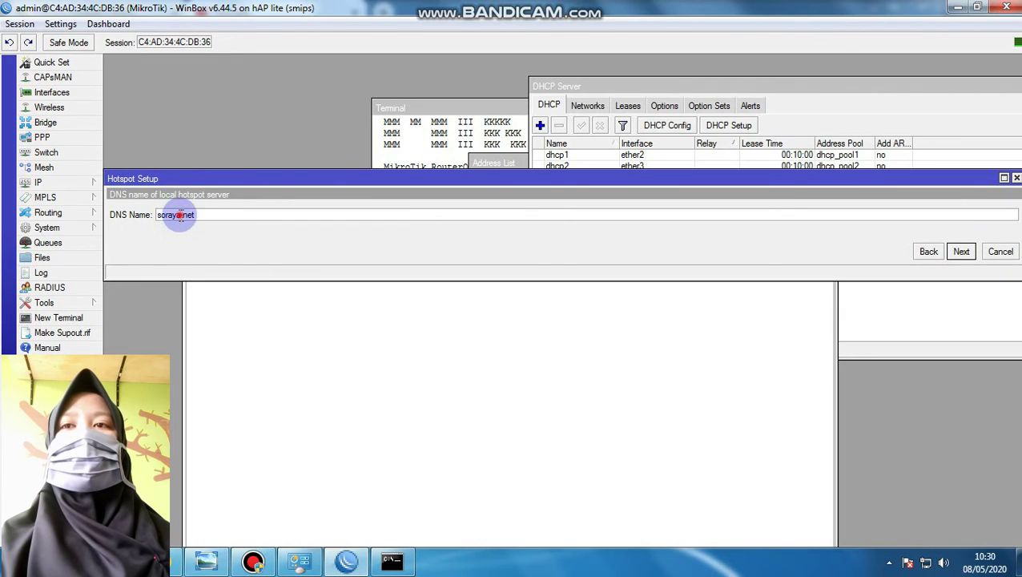
{"action": "left_click", "coordinate": [178, 218]}
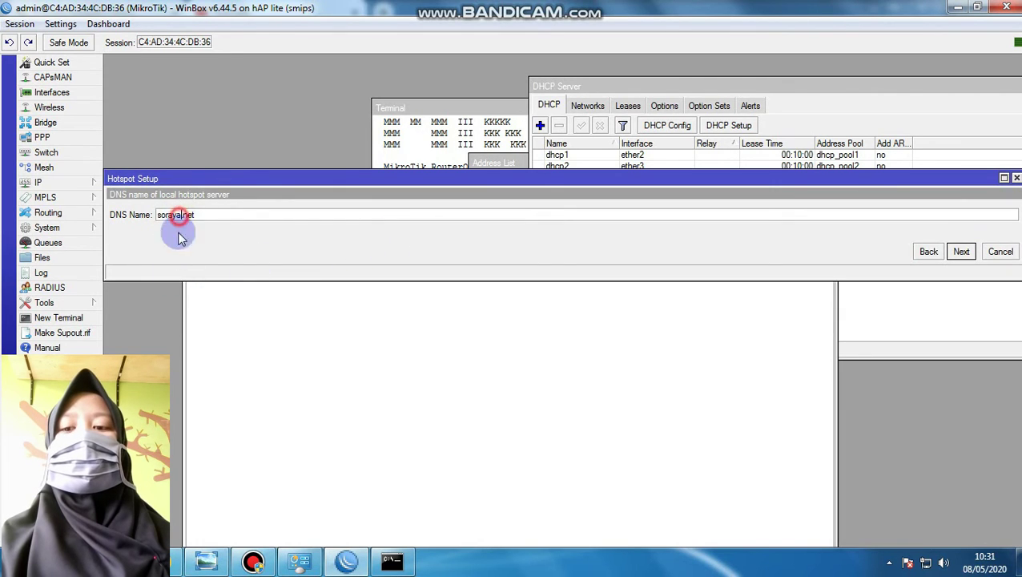
{"action": "type", "text": "2"}
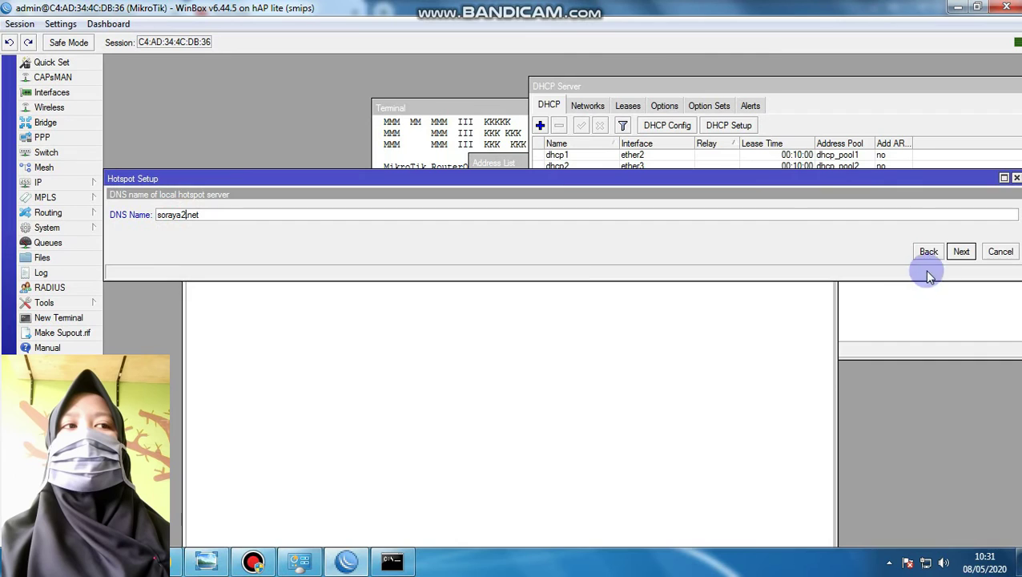
{"action": "left_click", "coordinate": [960, 252]}
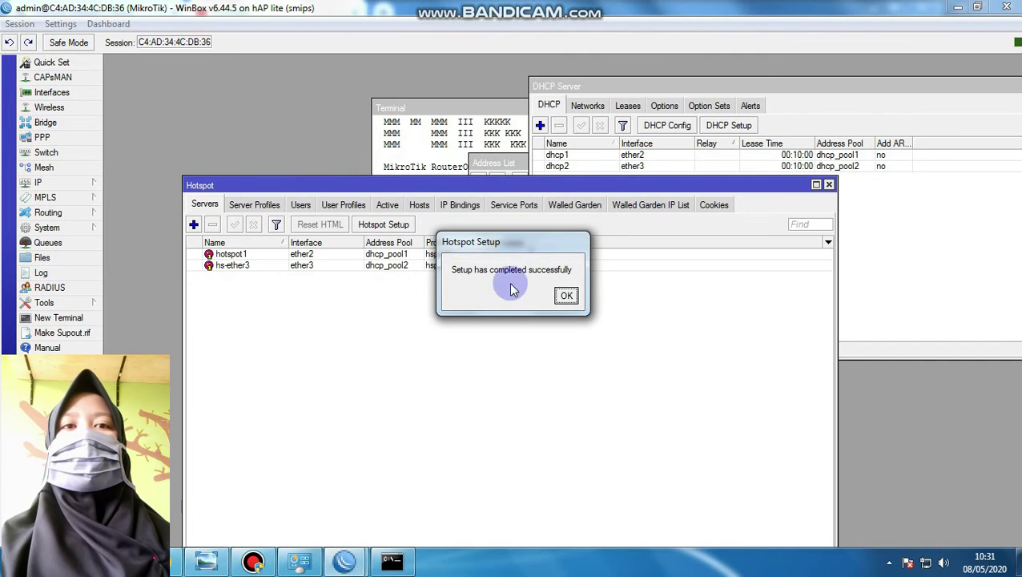
{"action": "left_click", "coordinate": [564, 296]}
View the hotspot Users list and inspect the default trial user's settings
{"action": "left_click_drag", "start_coordinate": [473, 186], "coordinate": [475, 64]}
{"action": "left_click", "coordinate": [302, 83]}
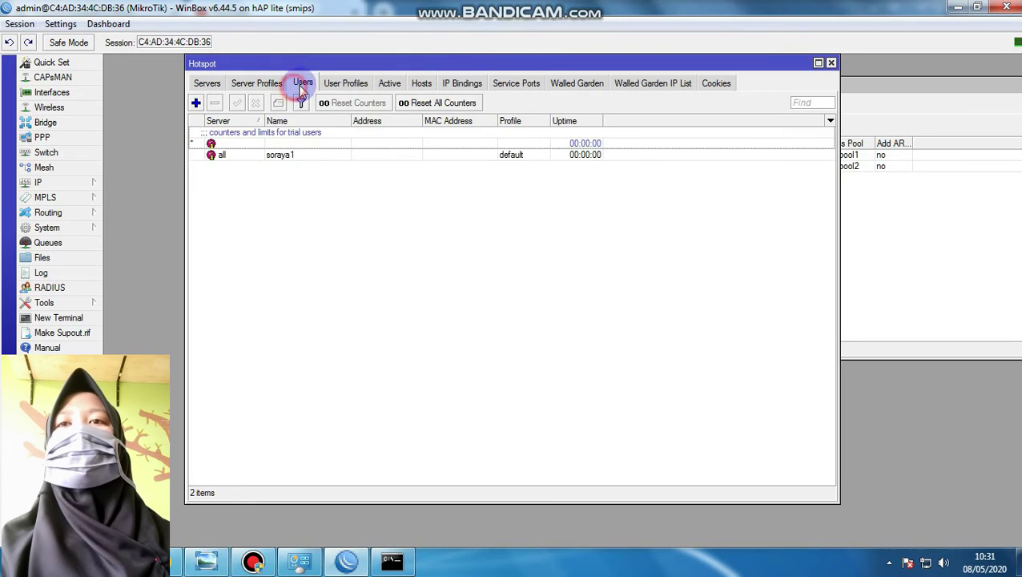
{"action": "double_click", "coordinate": [272, 144]}
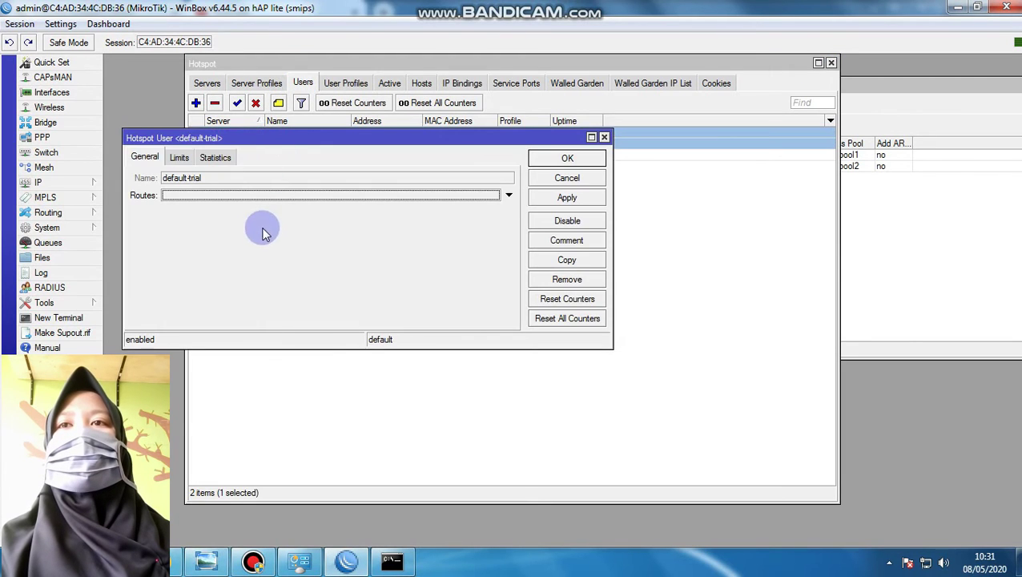
{"action": "left_click", "coordinate": [604, 137]}
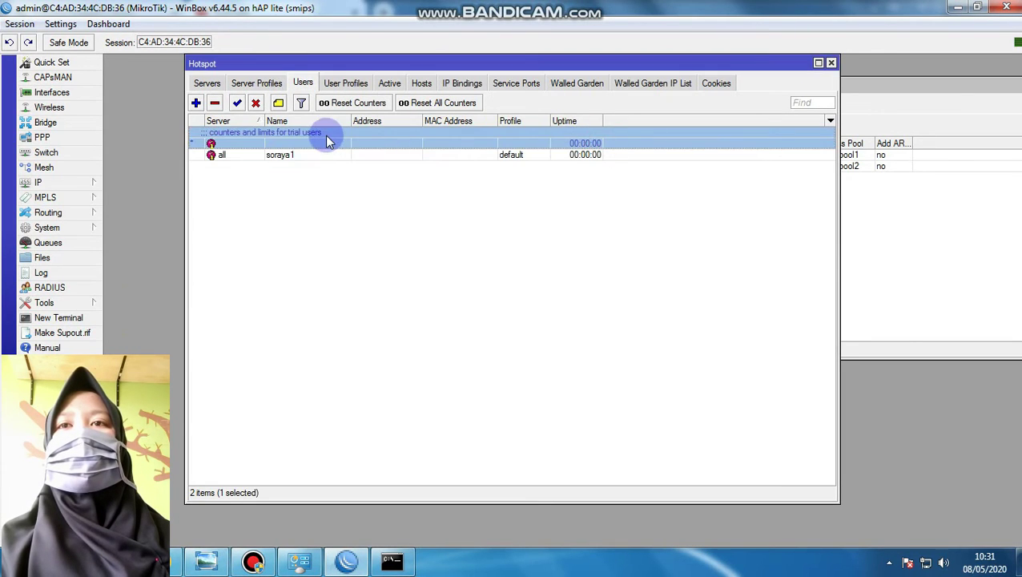
Add a hotspot user bound to server hs-ether3 with a login name and password
{"action": "left_click", "coordinate": [196, 102]}
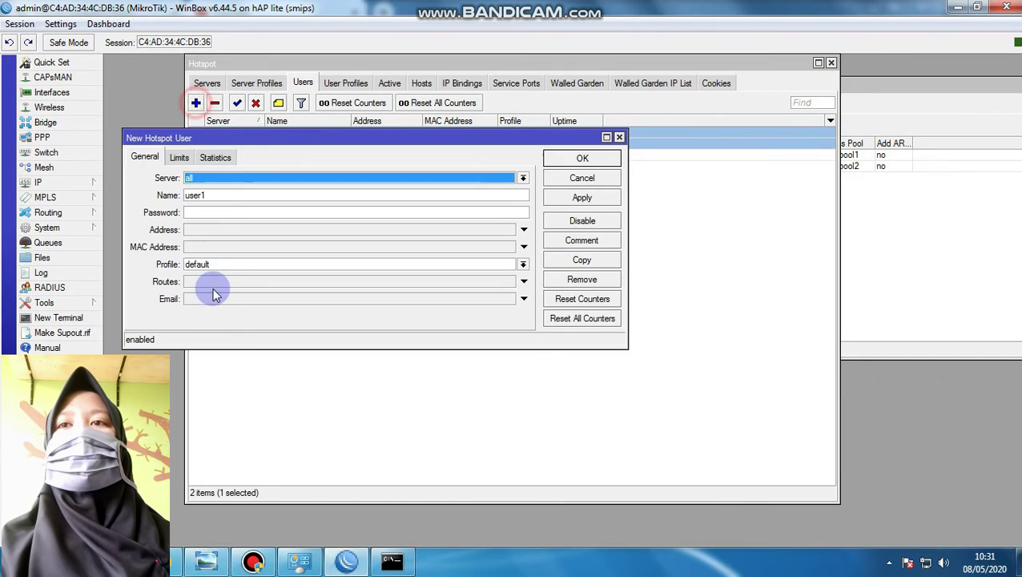
{"action": "left_click", "coordinate": [198, 182]}
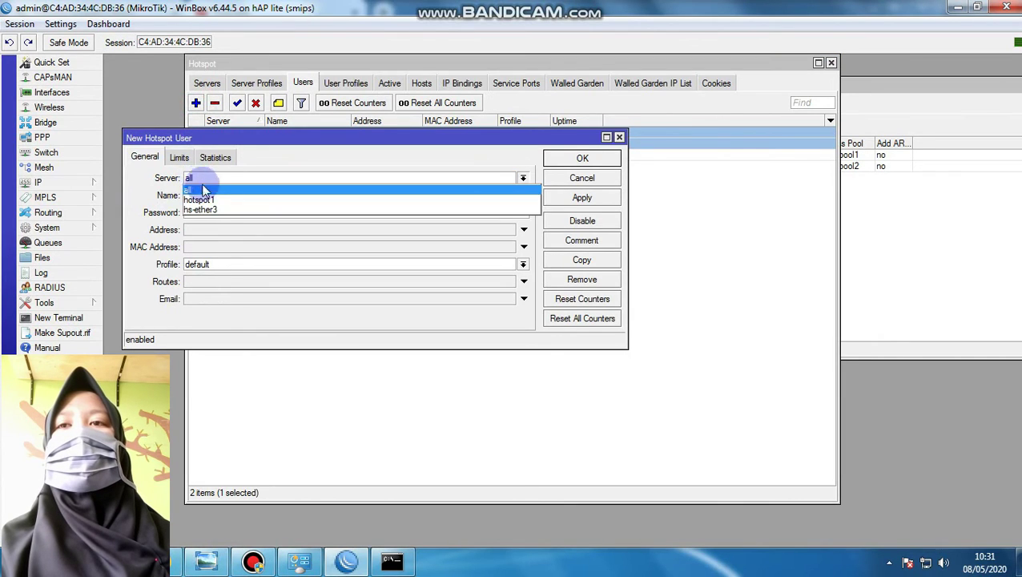
{"action": "left_click", "coordinate": [200, 209]}
{"action": "double_click", "coordinate": [238, 196]}
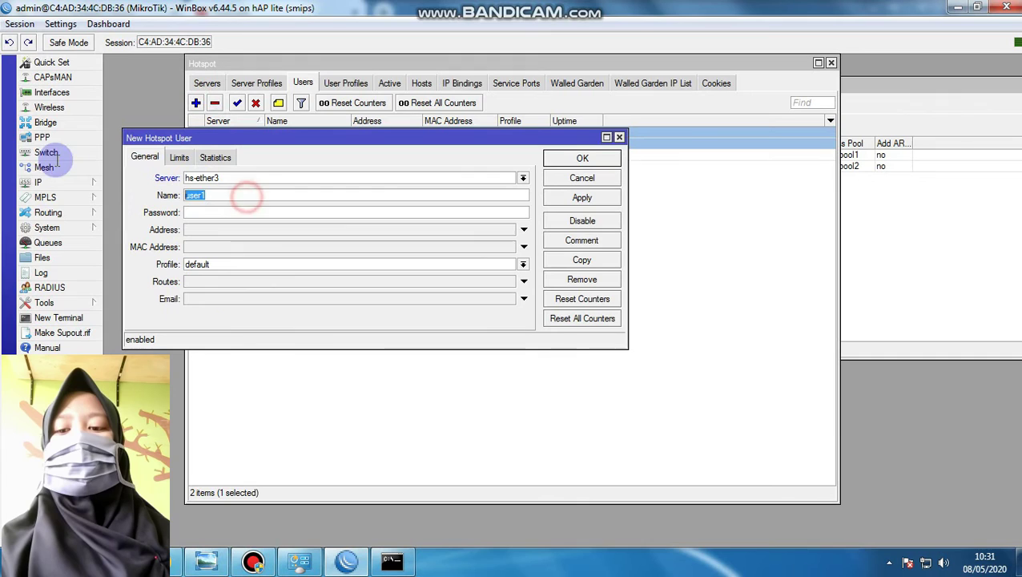
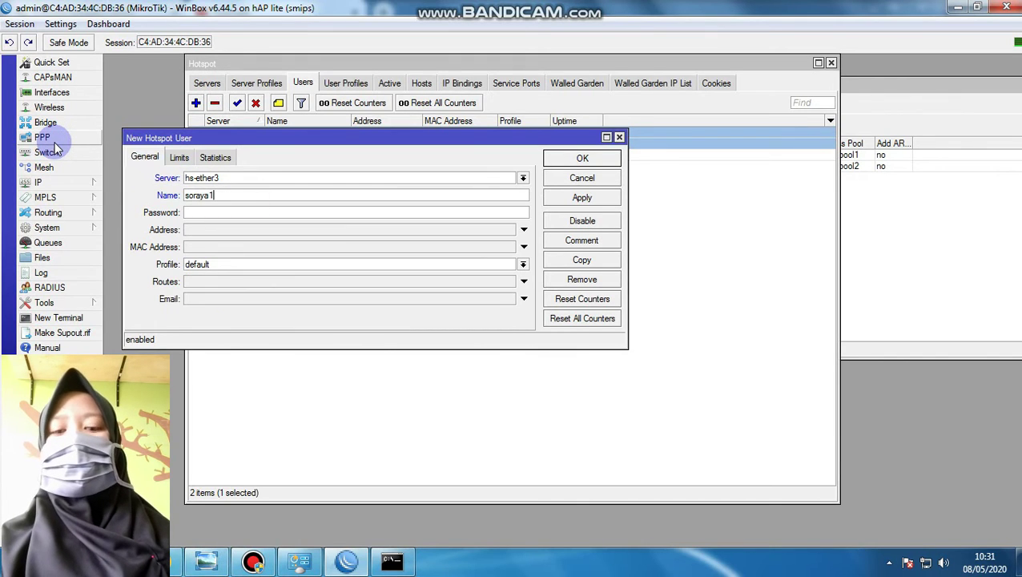
{"action": "left_click", "coordinate": [218, 215]}
{"action": "type", "text": "****"}
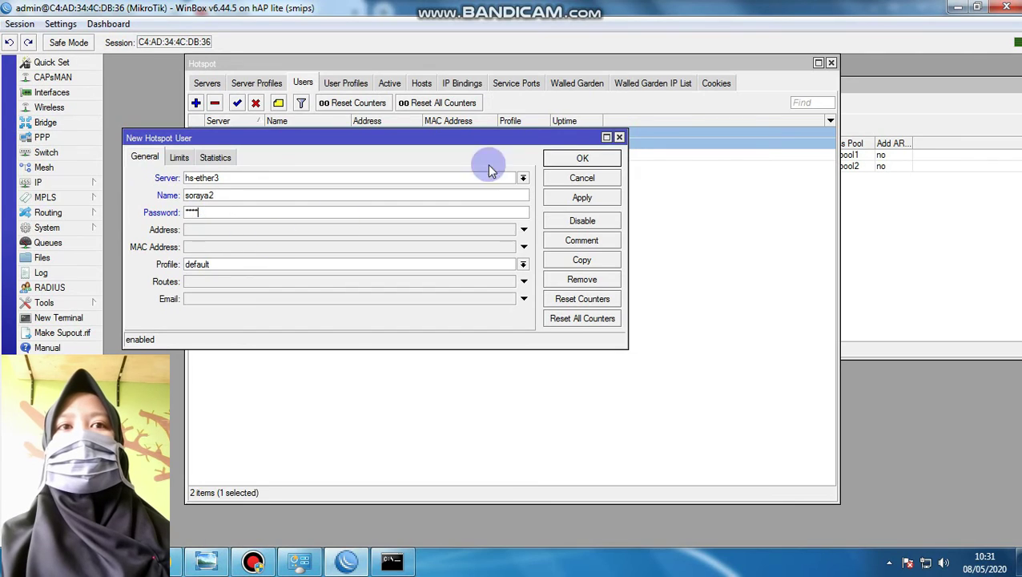
{"action": "left_click", "coordinate": [583, 196]}
{"action": "left_click", "coordinate": [590, 160]}
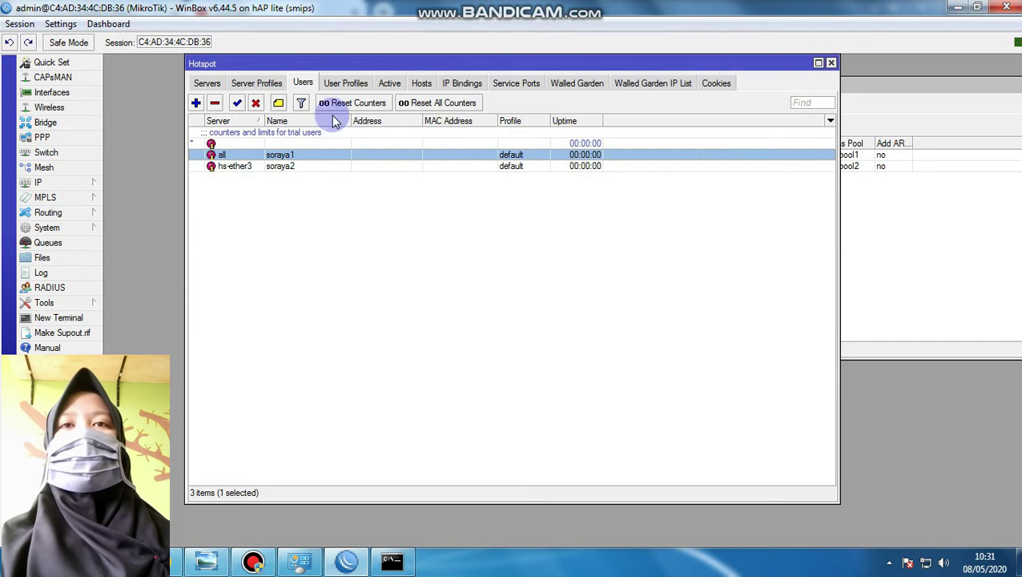
Check the Active and Hosts lists, confirming one hotspot1 session from 10.10.10.254
{"action": "left_click", "coordinate": [389, 84]}
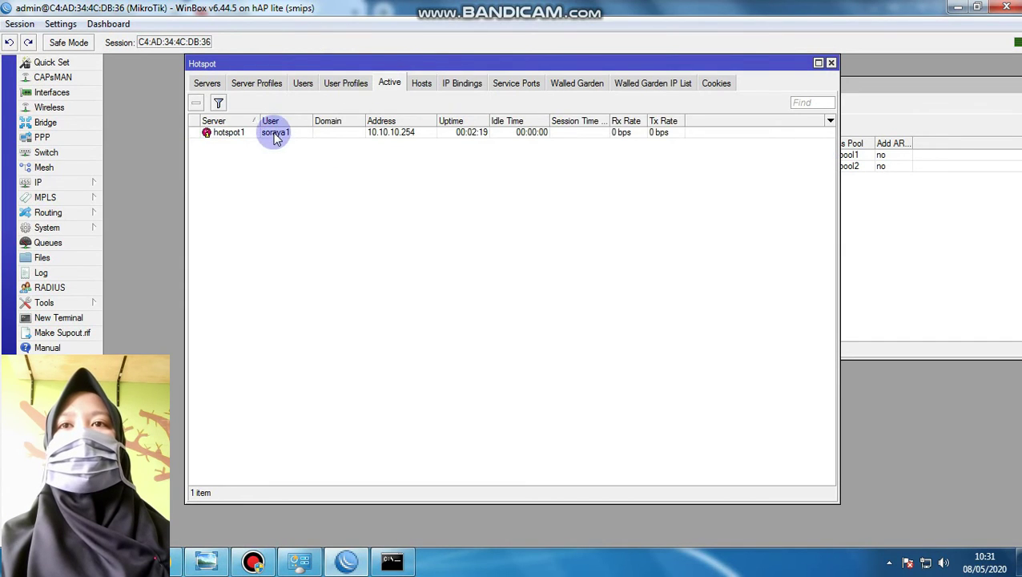
{"action": "left_click", "coordinate": [420, 85]}
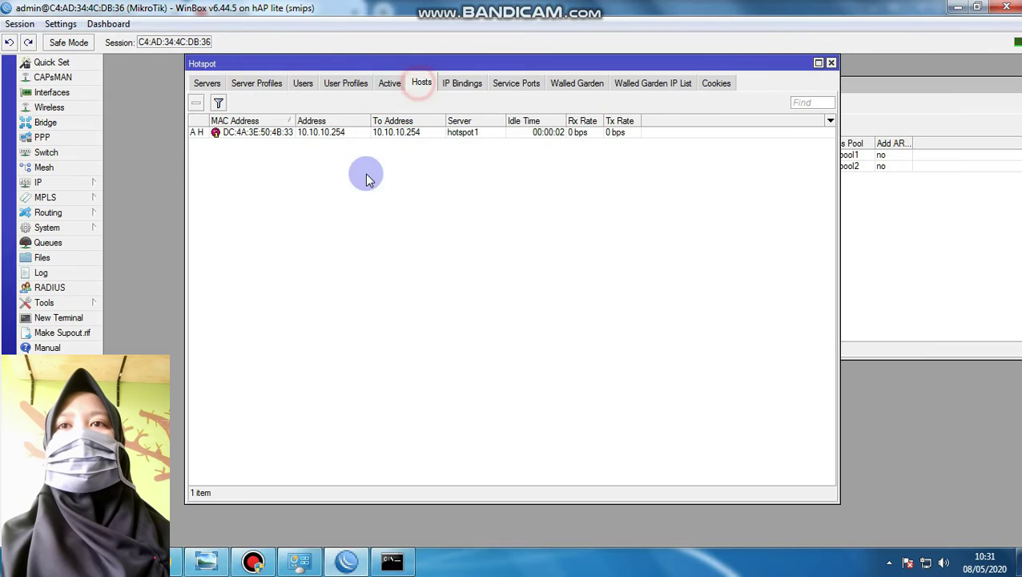
{"action": "left_click", "coordinate": [389, 83]}
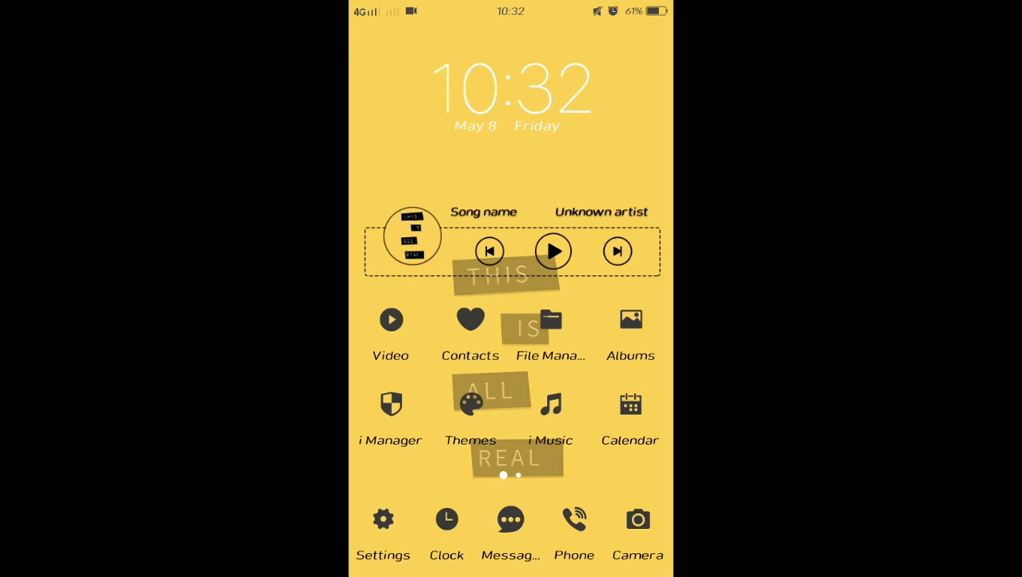
Turn on the phone's Wi-Fi, forget the current network, and reconnect to the hotspot's Wi-Fi
{"action": "left_click_drag", "start_coordinate": [510, 573], "coordinate": [511, 336]}
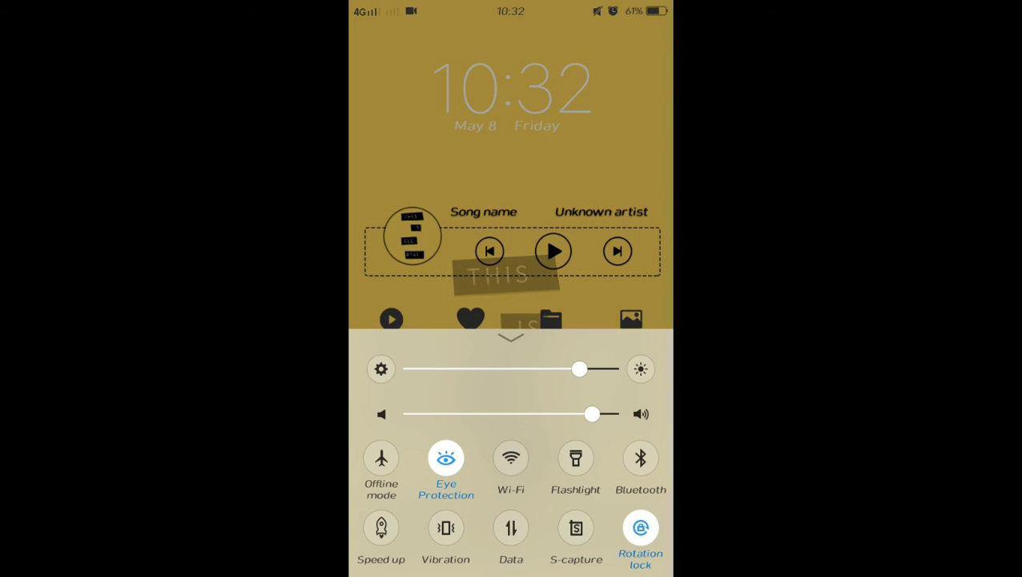
{"action": "left_click", "coordinate": [510, 458]}
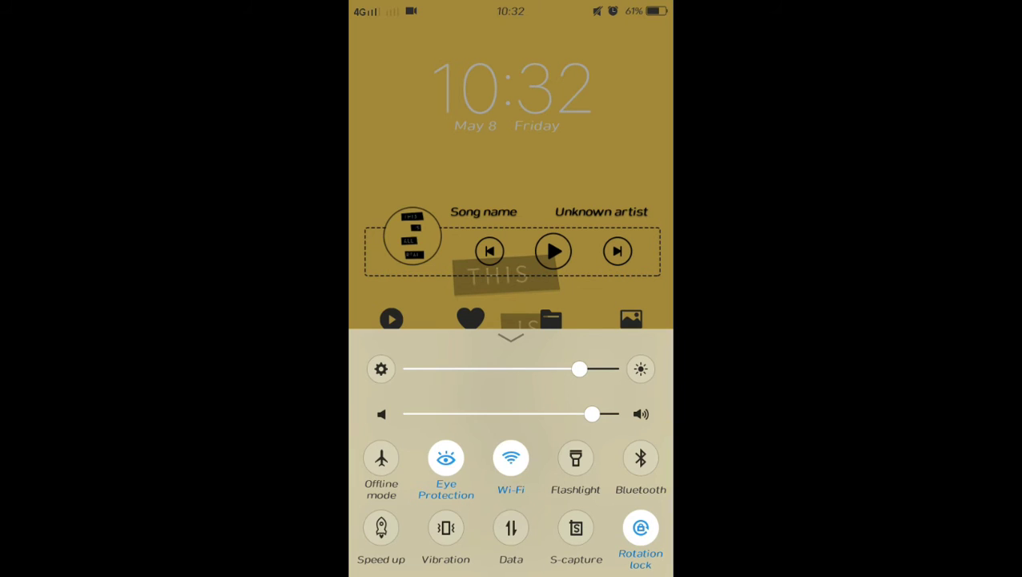
{"action": "left_click", "coordinate": [521, 467]}
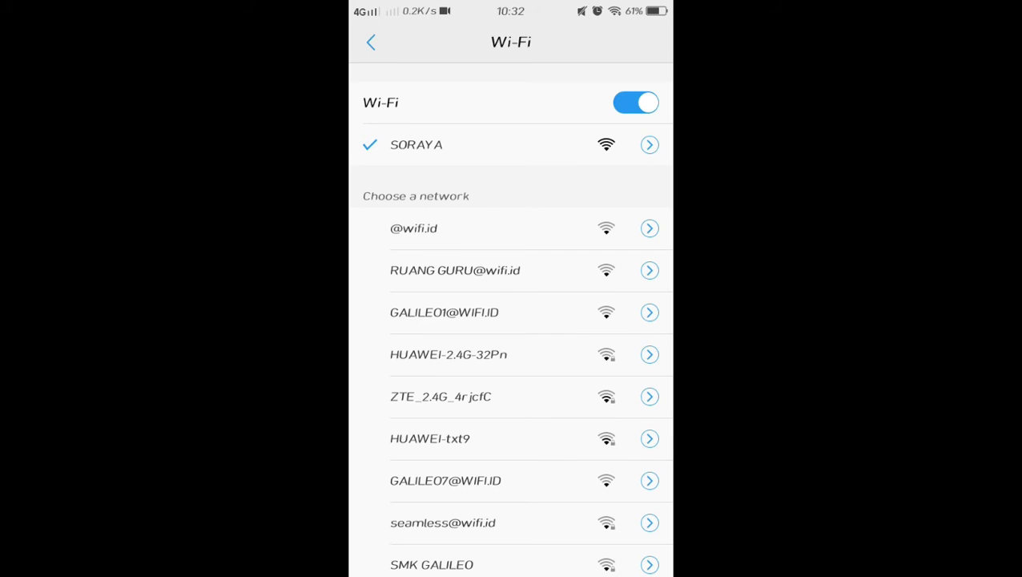
{"action": "left_click", "coordinate": [416, 144]}
{"action": "left_click", "coordinate": [443, 358]}
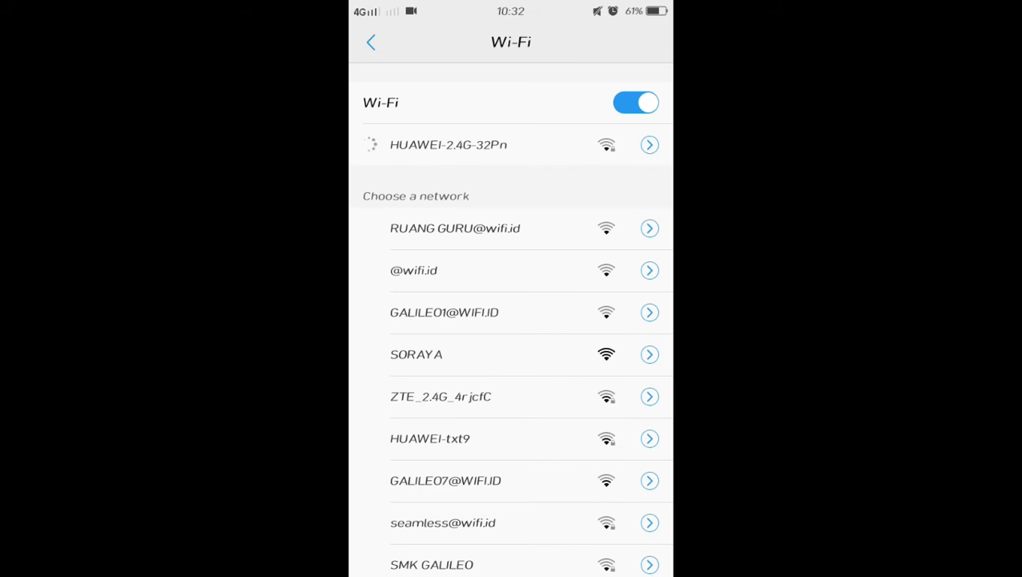
{"action": "left_click", "coordinate": [594, 359]}
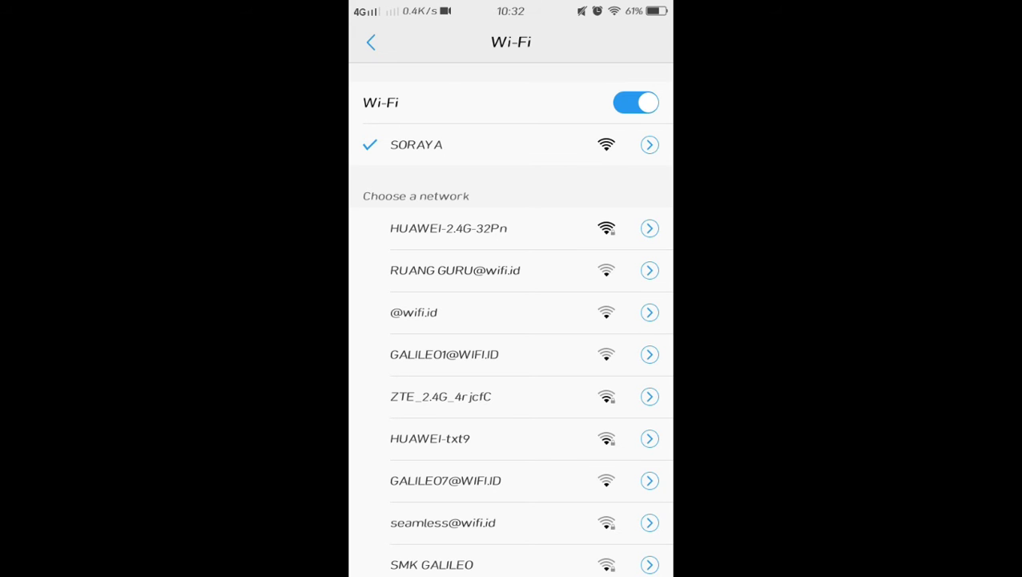
{"action": "key", "text": "Home"}
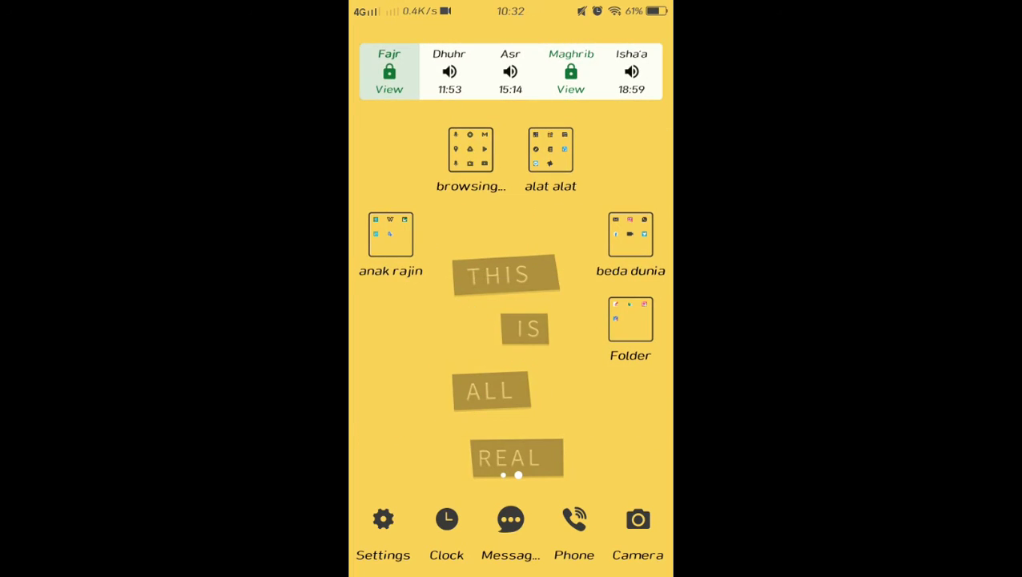
{"action": "left_click", "coordinate": [470, 150]}
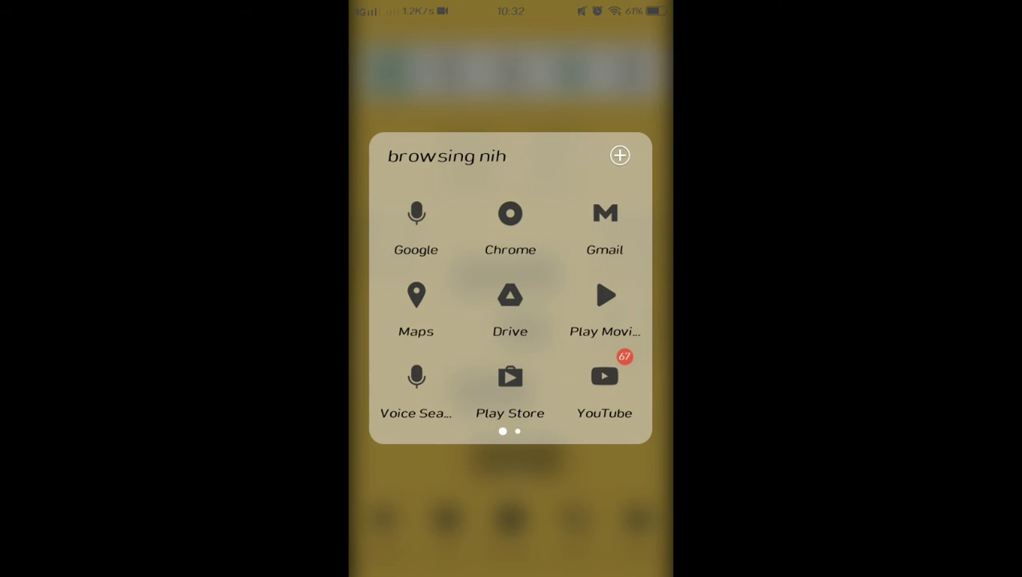
{"action": "left_click", "coordinate": [415, 225]}
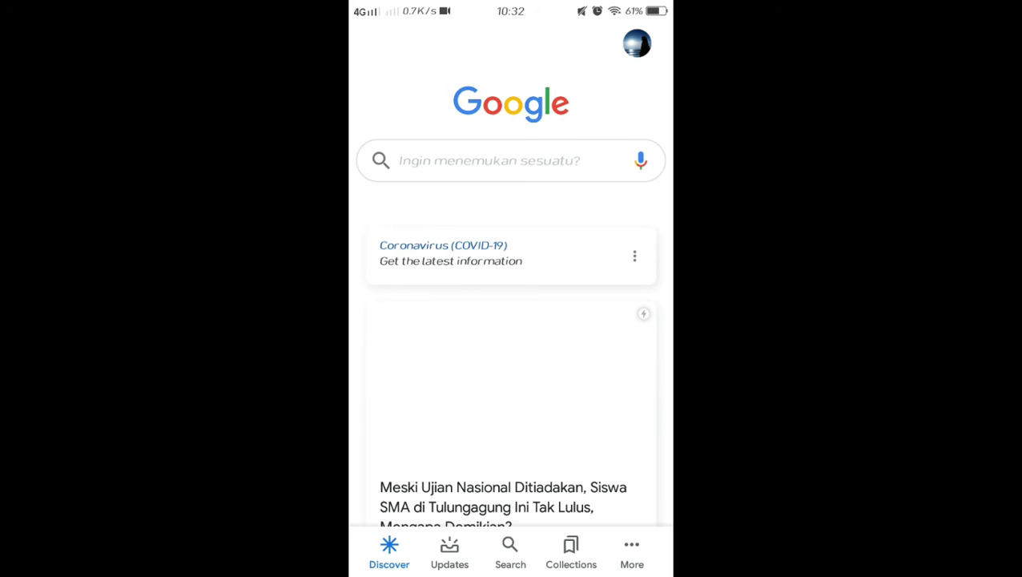
{"action": "left_click", "coordinate": [516, 156]}
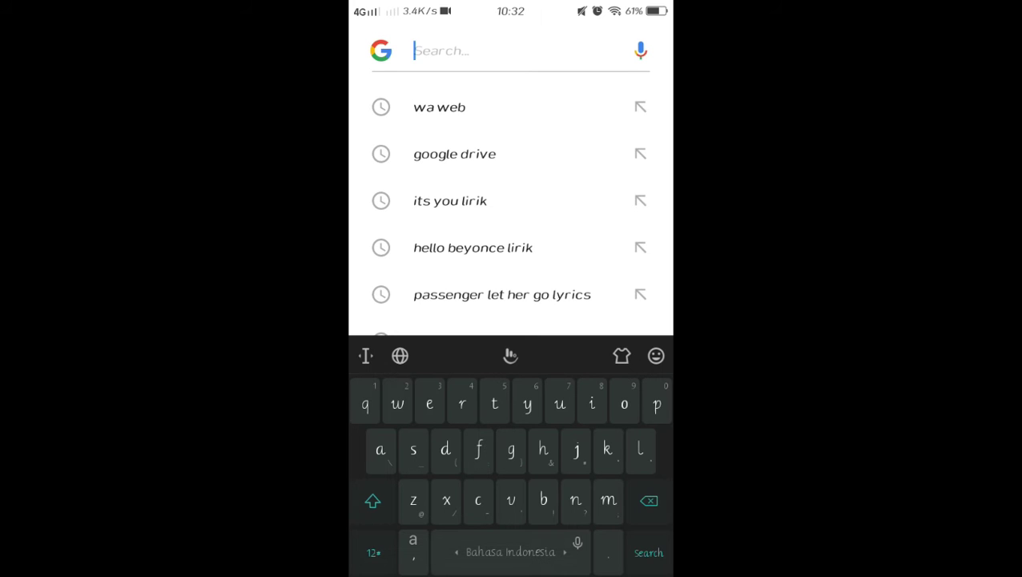
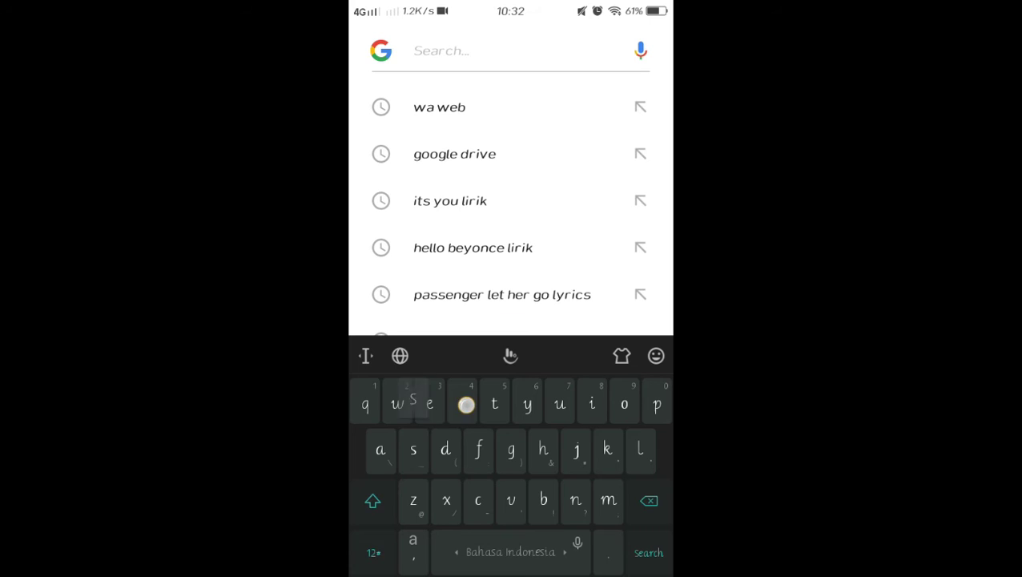
{"action": "key", "text": "Return"}
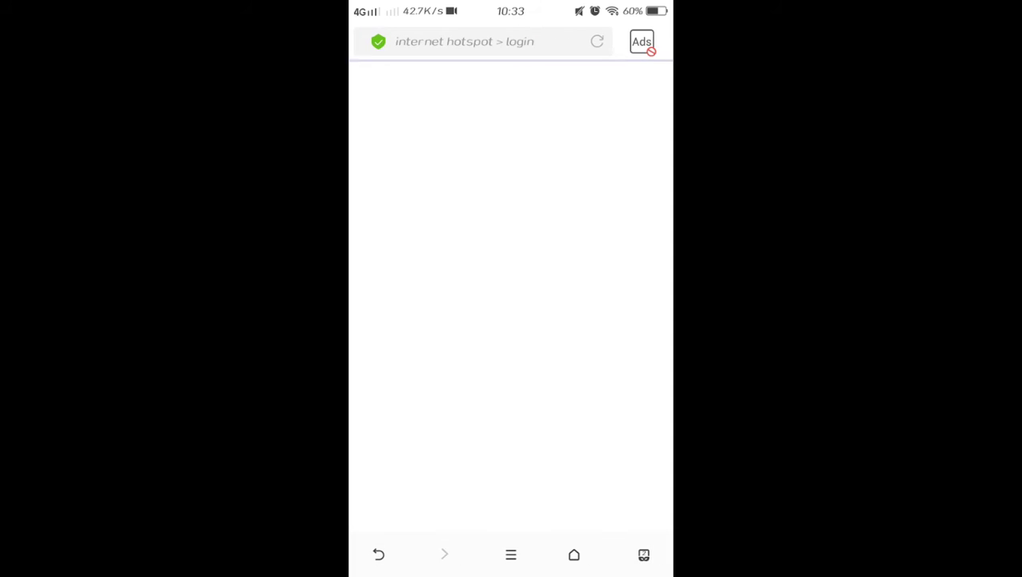
Log in on the phone's hotspot page with the hotspot user's name and password
{"action": "left_click", "coordinate": [540, 229]}
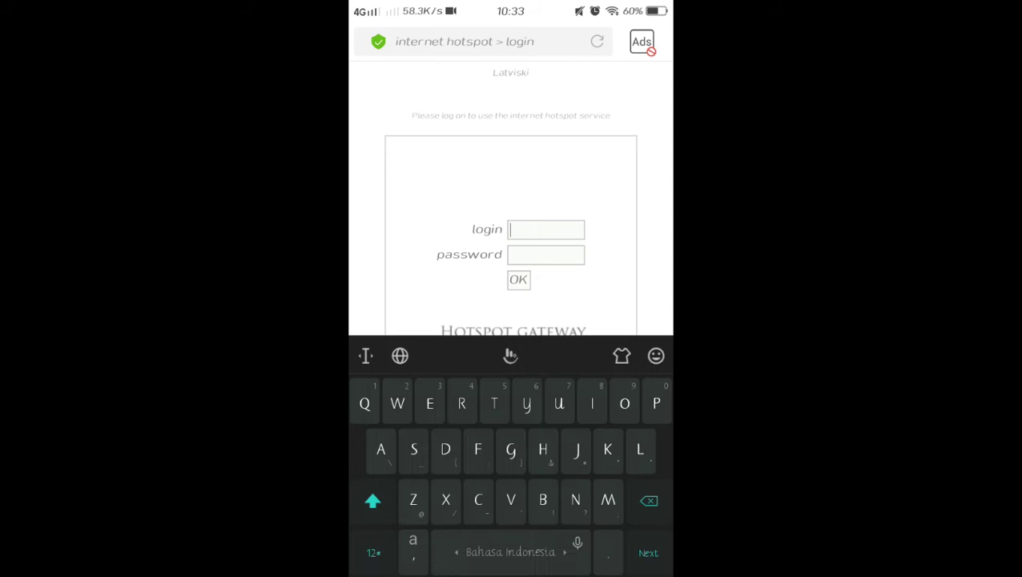
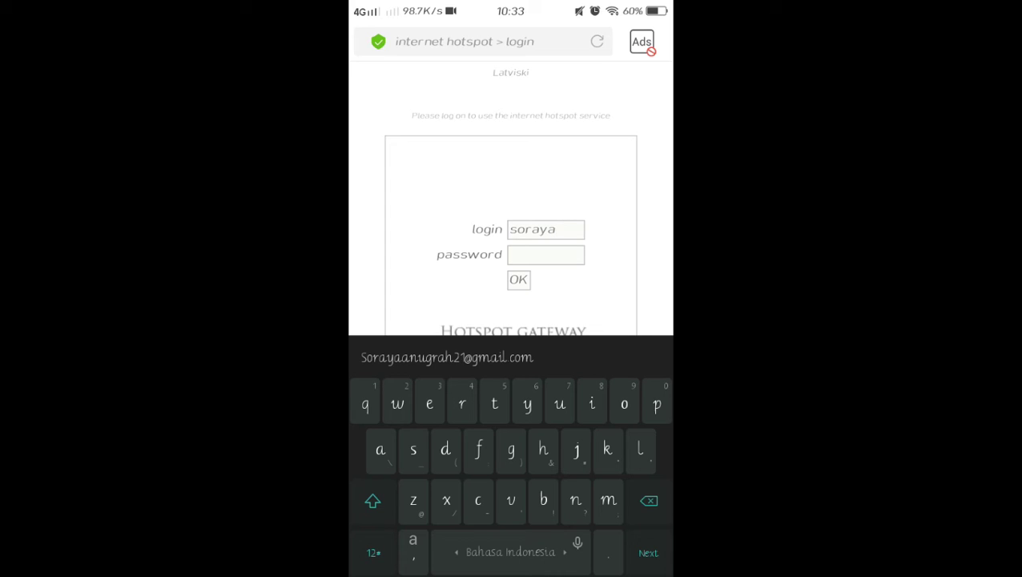
{"action": "left_click", "coordinate": [568, 254]}
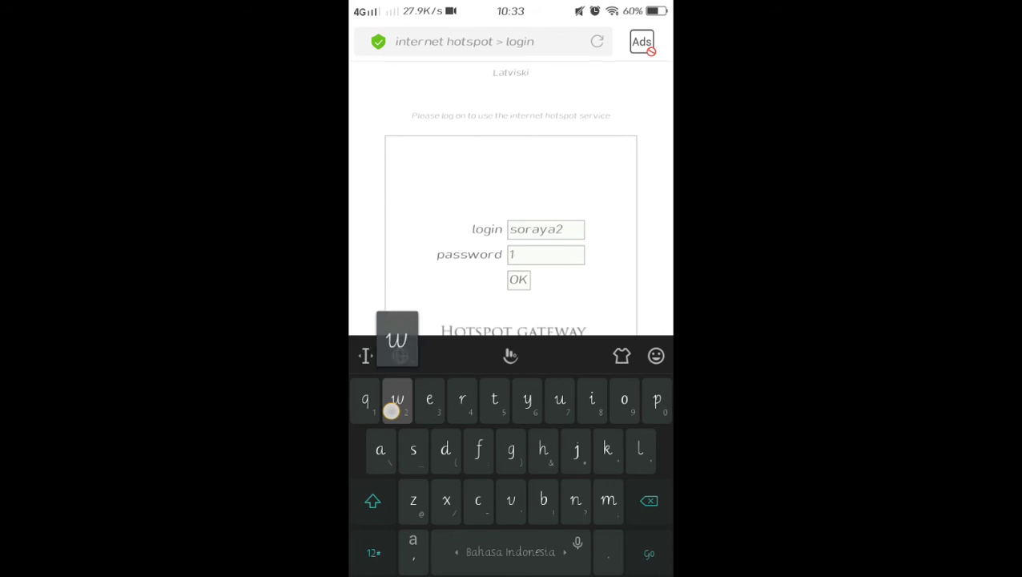
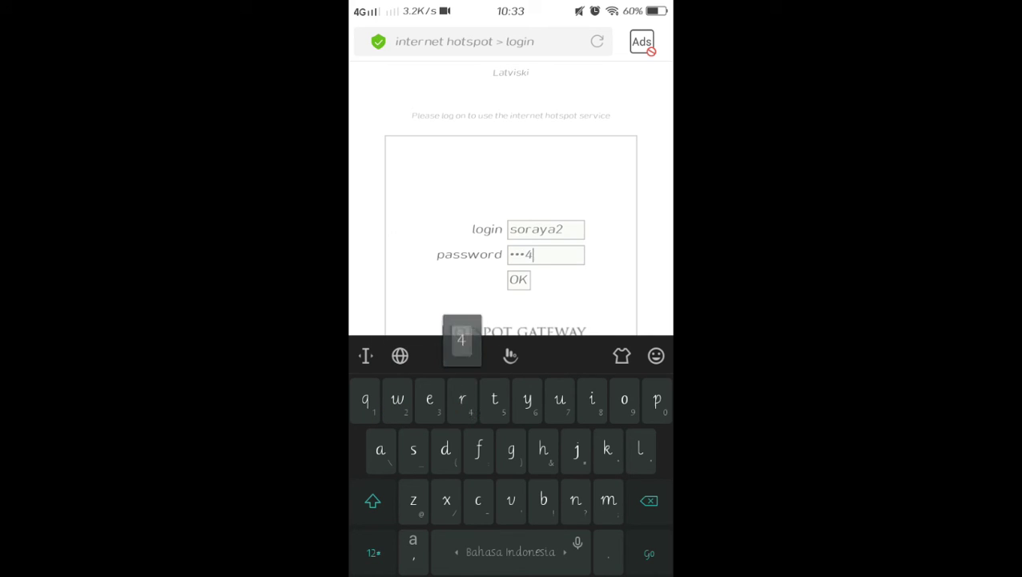
{"action": "left_click", "coordinate": [518, 279]}
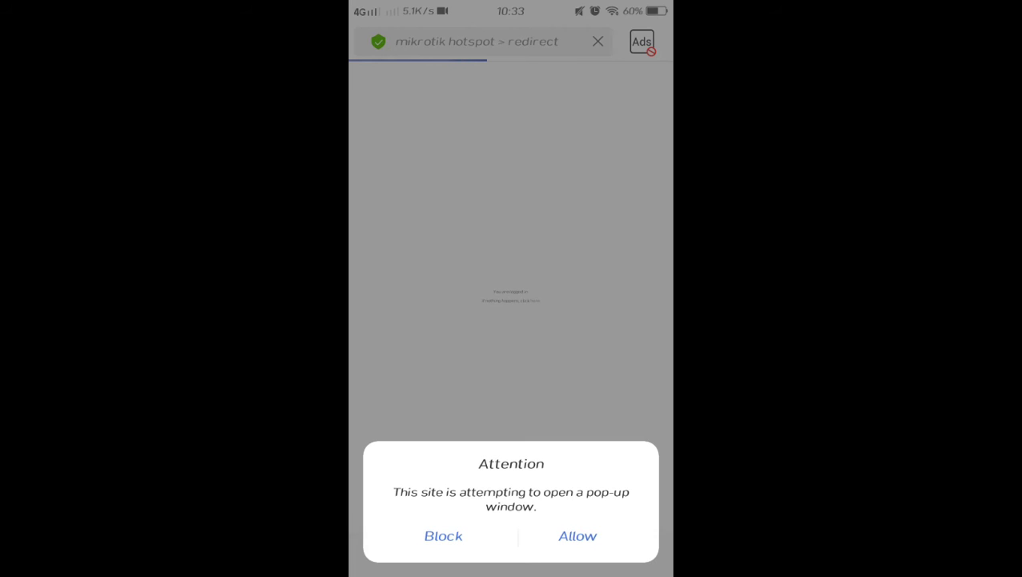
Dismiss the pop-up, return to the home screen, and open the browsing nih folder
{"action": "left_click", "coordinate": [443, 535]}
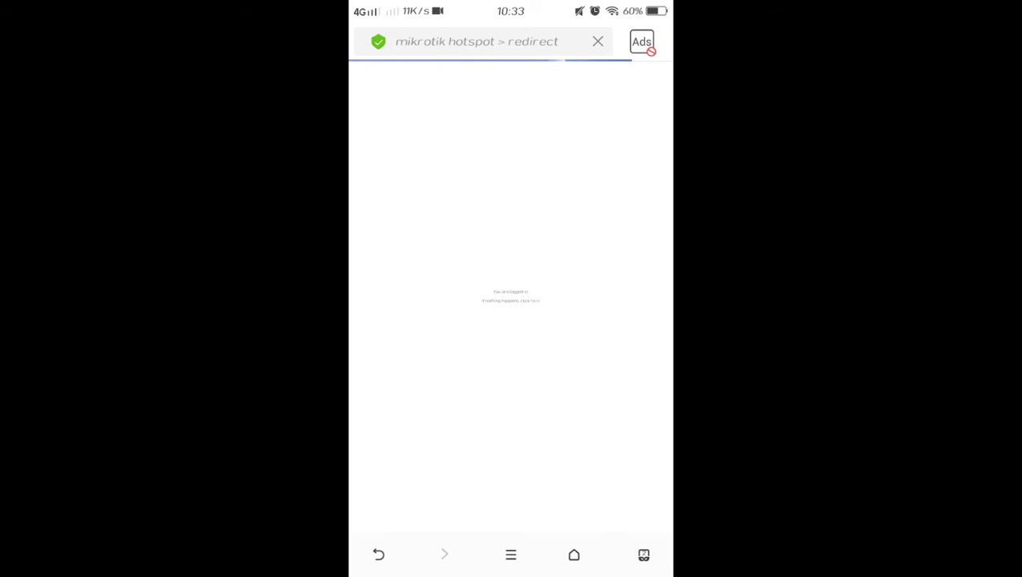
{"action": "scroll", "coordinate": [537, 296], "scroll_direction": "up", "scroll_amount": 2}
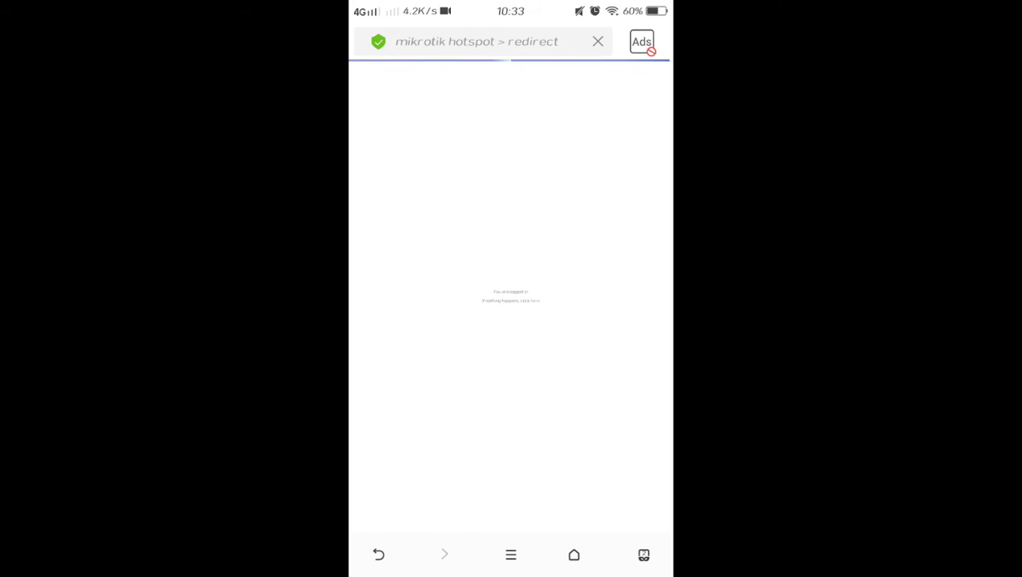
{"action": "key", "text": "super"}
{"action": "left_click", "coordinate": [468, 149]}
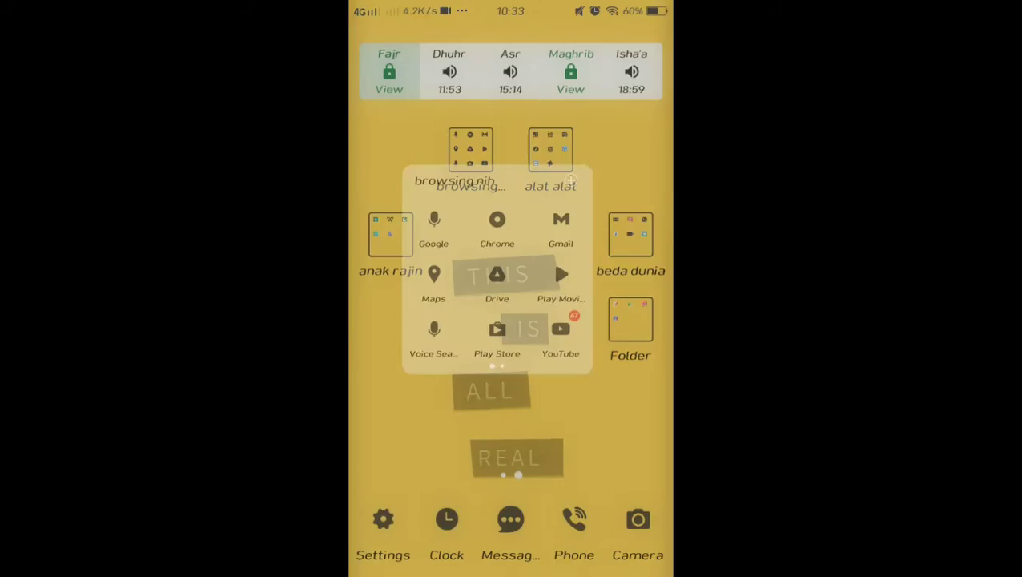
Launch Chrome on the phone, then view WinBox hosts 10.10.10.254 and 20.20.20.254
{"action": "left_click", "coordinate": [519, 219]}
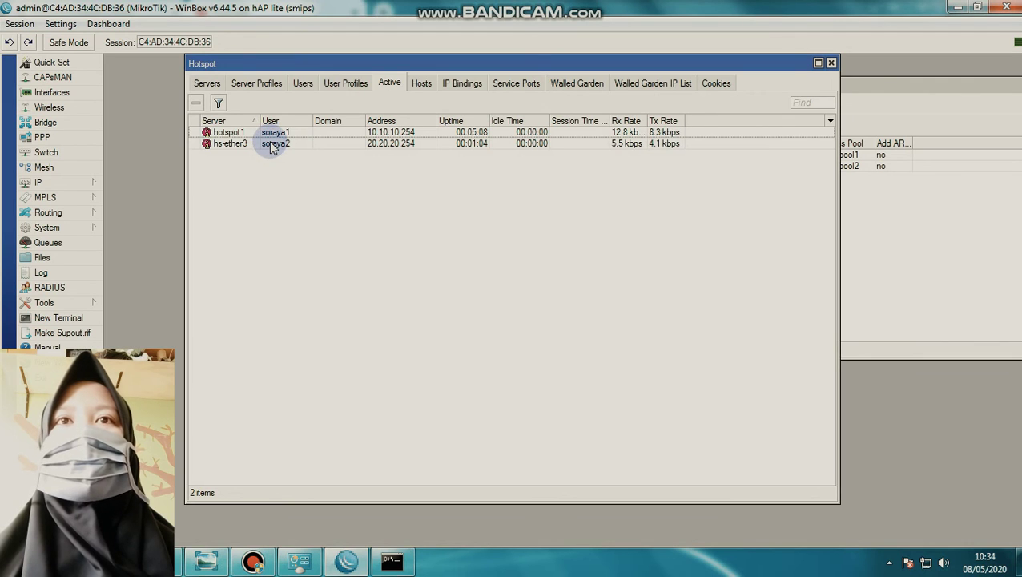
{"action": "left_click", "coordinate": [421, 83]}
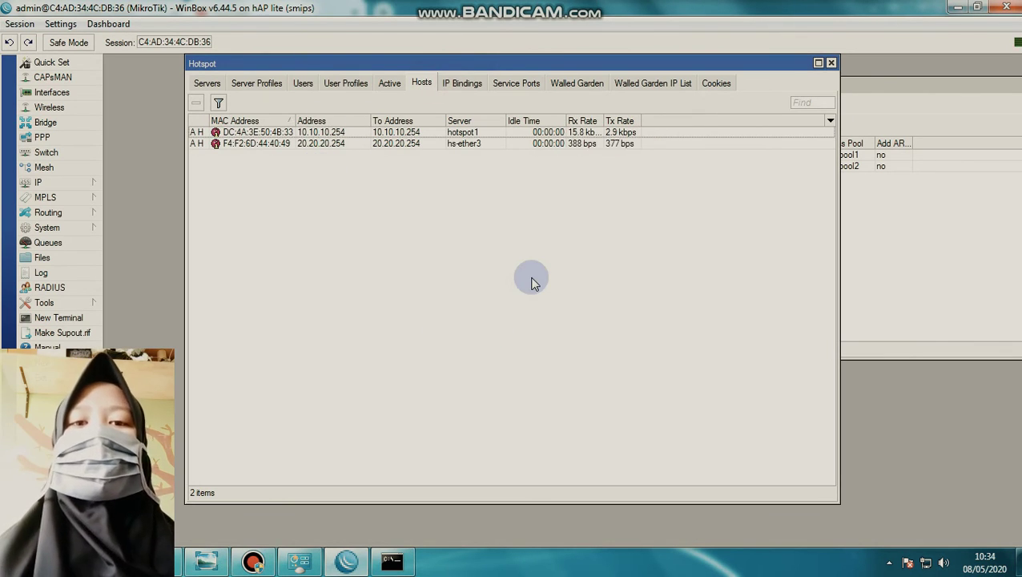
Close the hotspot settings, DHCP Server, address list and router terminal windows
{"action": "left_click", "coordinate": [832, 67]}
{"action": "left_click_drag", "start_coordinate": [817, 91], "coordinate": [737, 142]}
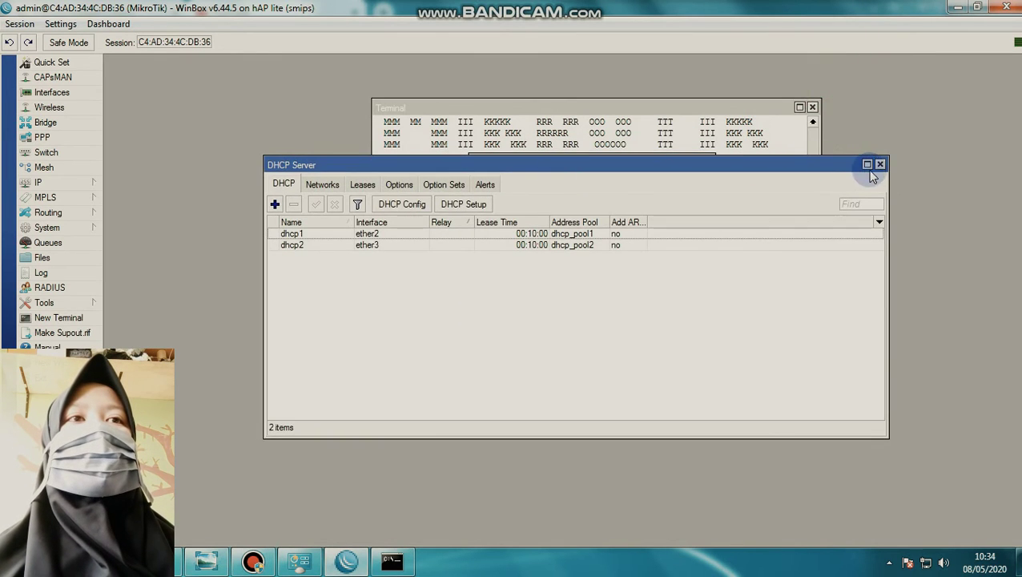
{"action": "left_click", "coordinate": [876, 165]}
{"action": "left_click", "coordinate": [706, 162]}
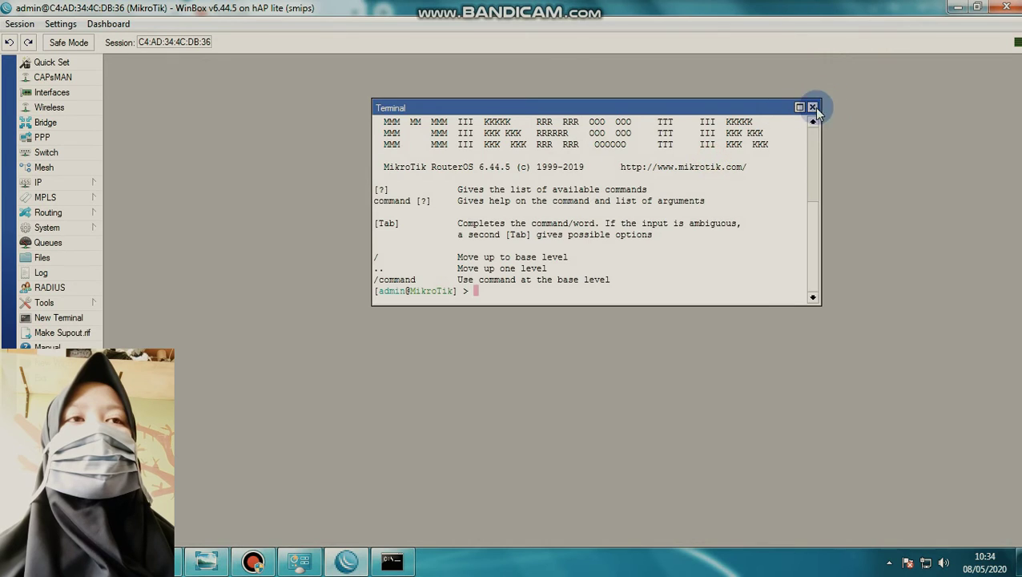
{"action": "left_click", "coordinate": [812, 106]}
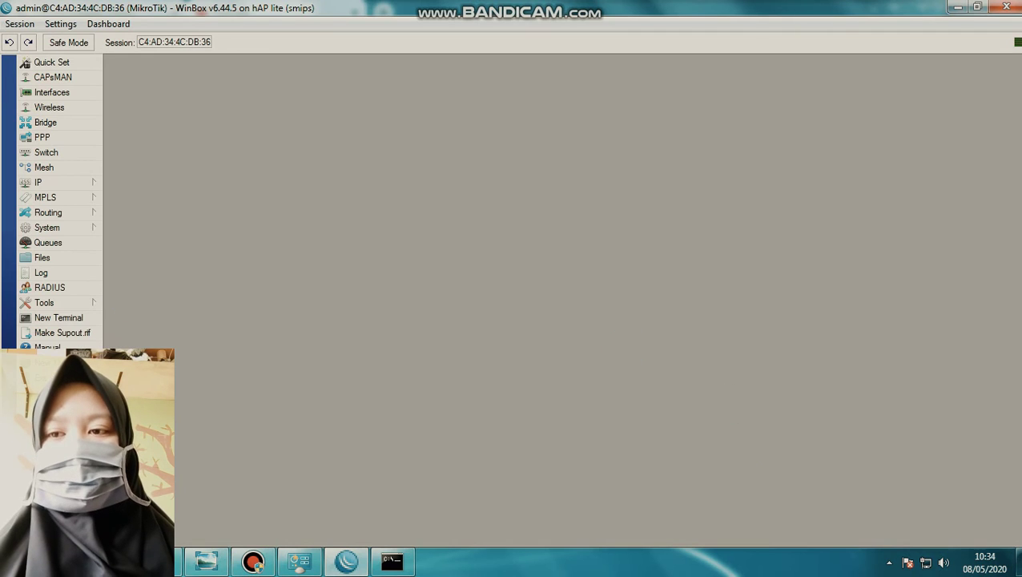
Search Google for 'speedtest' from a new Chrome tab
{"action": "mouse_move", "coordinate": [175, 570]}
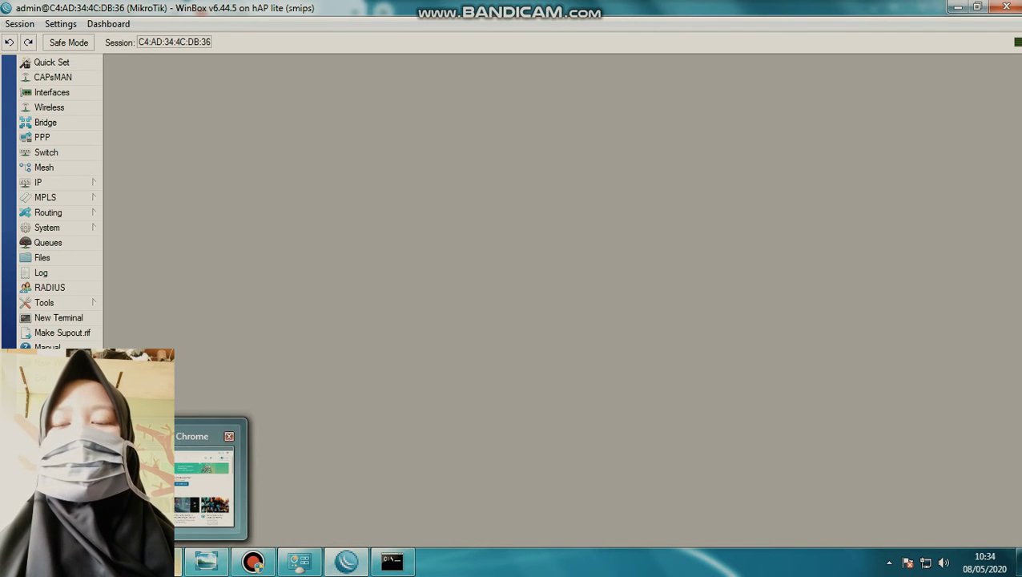
{"action": "left_click", "coordinate": [175, 570]}
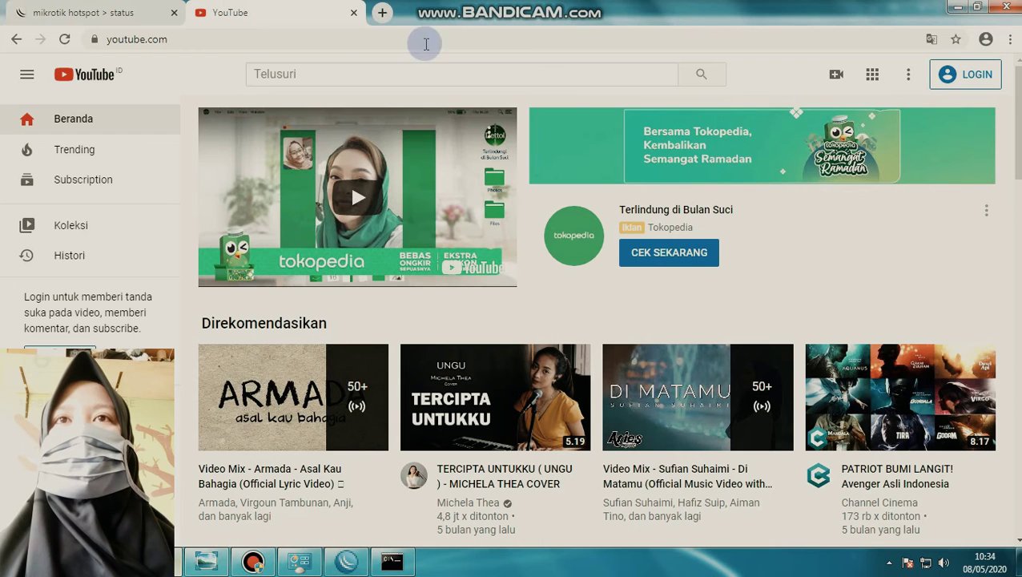
{"action": "left_click", "coordinate": [382, 11]}
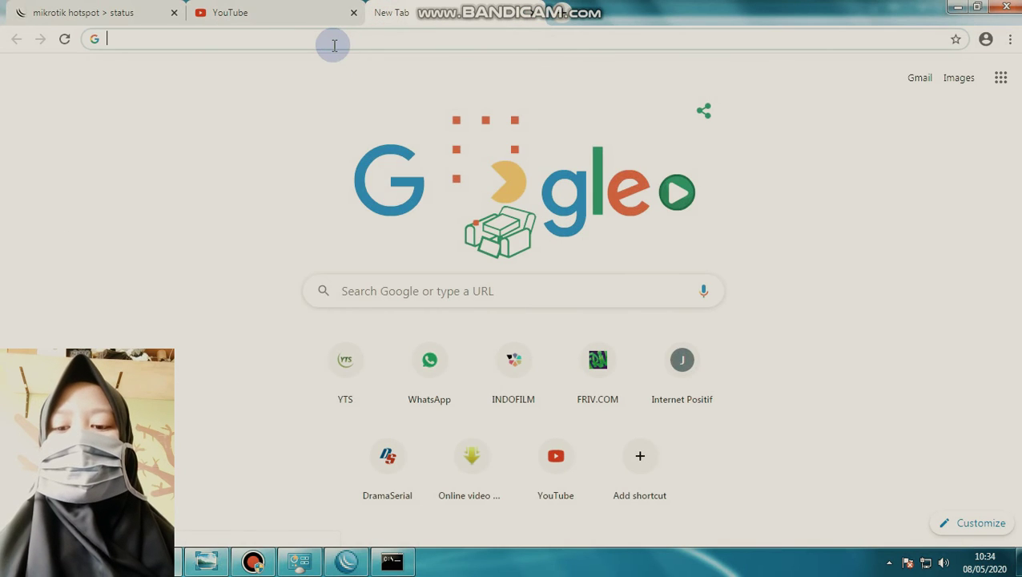
{"action": "type", "text": "peer"}
{"action": "key", "text": "BackSpace"}
{"action": "key", "text": "BackSpace"}
{"action": "key", "text": "BackSpace"}
{"action": "key", "text": "BackSpace"}
{"action": "type", "text": "s"}
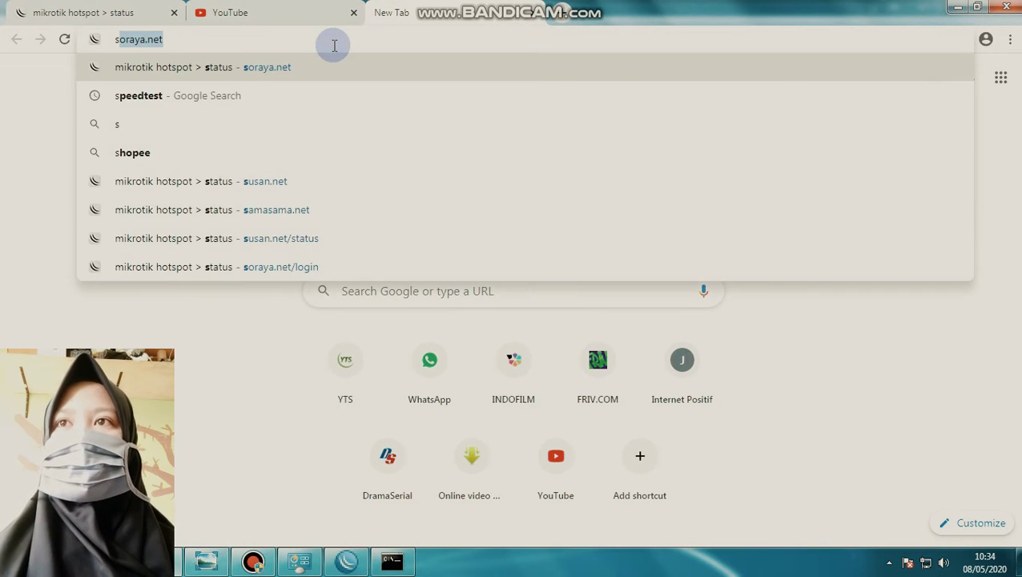
{"action": "type", "text": "pe"}
{"action": "key", "text": "Return"}
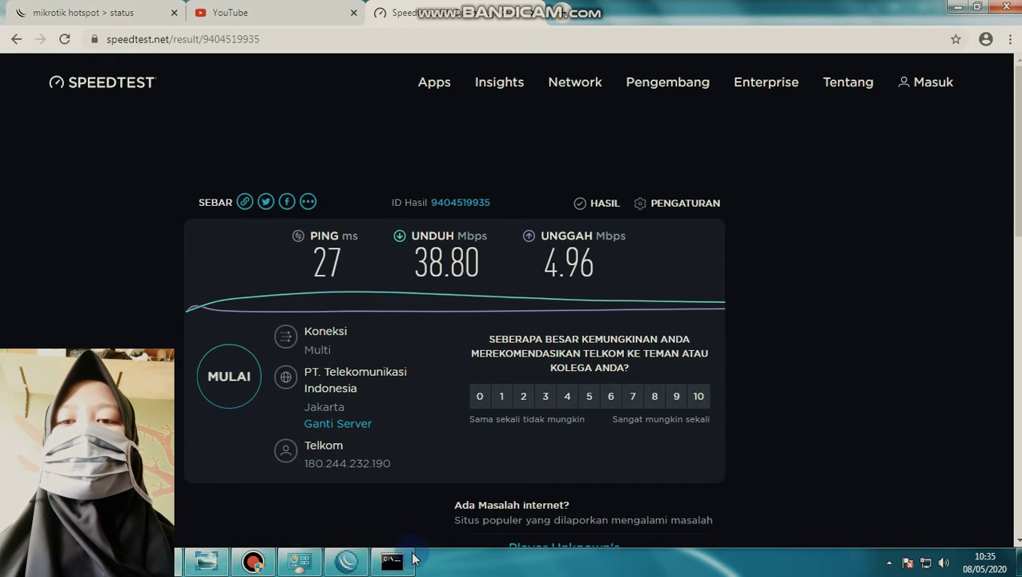
Delete the ether2 hotspot queue from Simple Queues and begin a new simple queue
{"action": "left_click", "coordinate": [346, 560]}
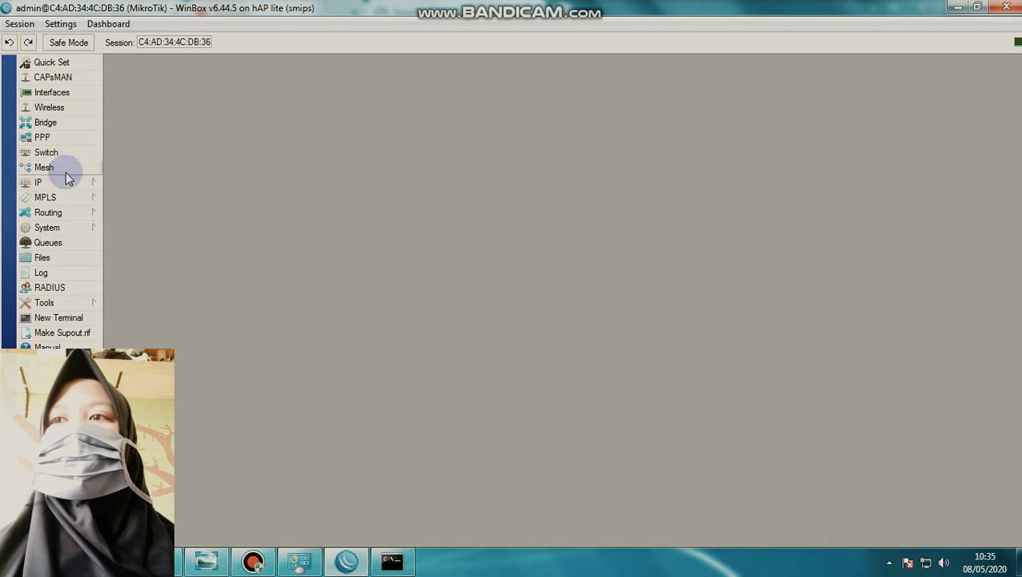
{"action": "left_click", "coordinate": [48, 243]}
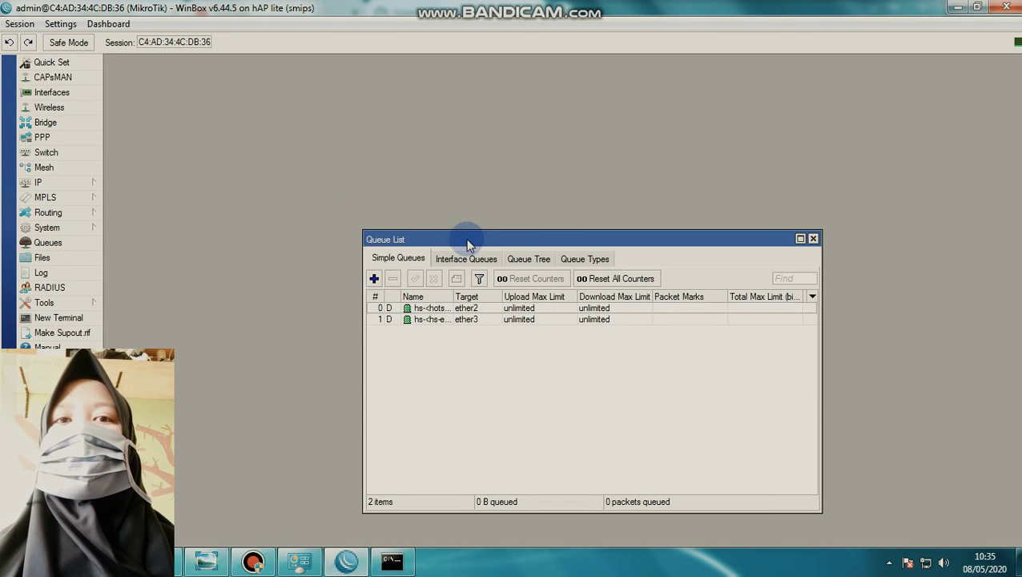
{"action": "left_click_drag", "start_coordinate": [468, 241], "coordinate": [366, 122]}
{"action": "left_click", "coordinate": [340, 192]}
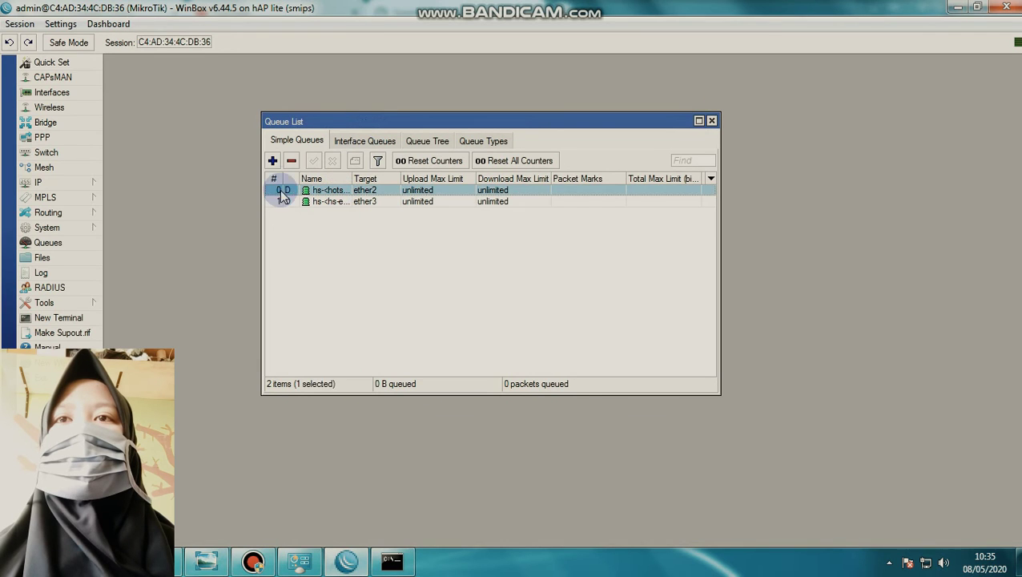
{"action": "left_click", "coordinate": [290, 162]}
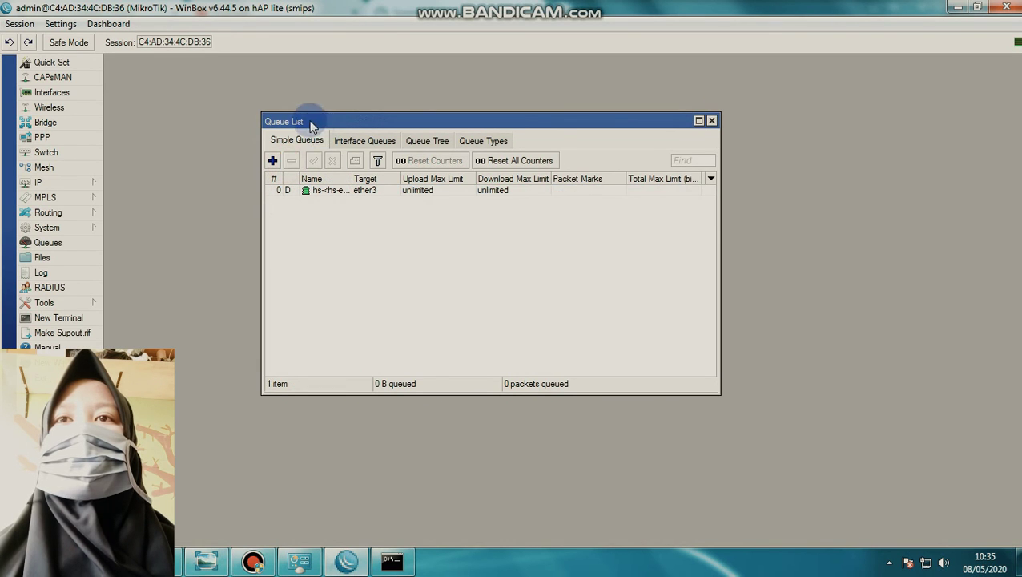
{"action": "left_click", "coordinate": [273, 161]}
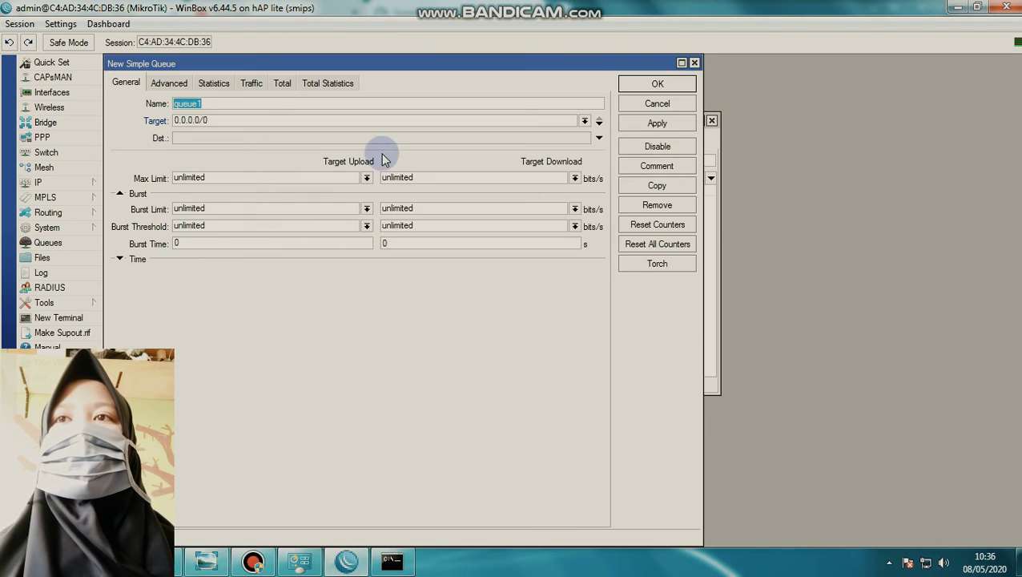
Rename the new simple queue from queue1 to 'komputer'
{"action": "left_click", "coordinate": [230, 107]}
{"action": "double_click", "coordinate": [235, 104]}
{"action": "left_click", "coordinate": [258, 103]}
{"action": "left_click_drag", "start_coordinate": [258, 103], "coordinate": [168, 108]}
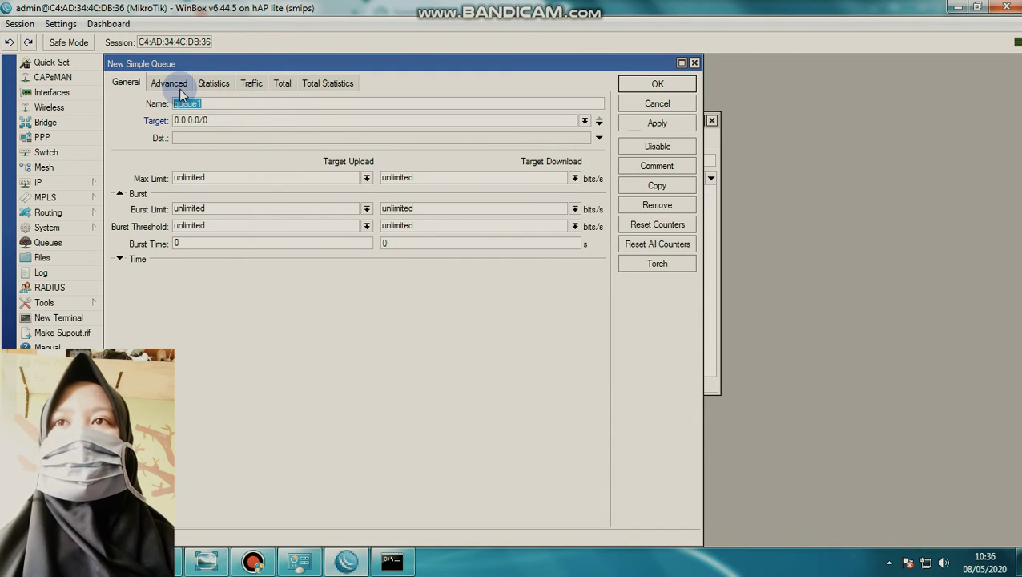
{"action": "key", "text": "BackSpace"}
{"action": "type", "text": "komputer"}
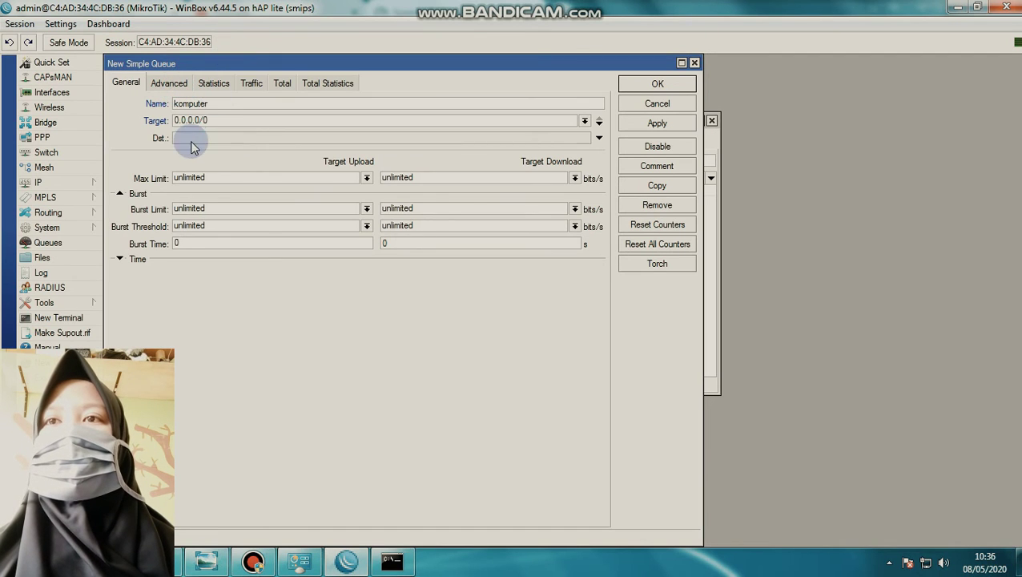
Cap the komputer queue's upload and download Max Limit at 128k and save it
{"action": "left_click", "coordinate": [367, 178]}
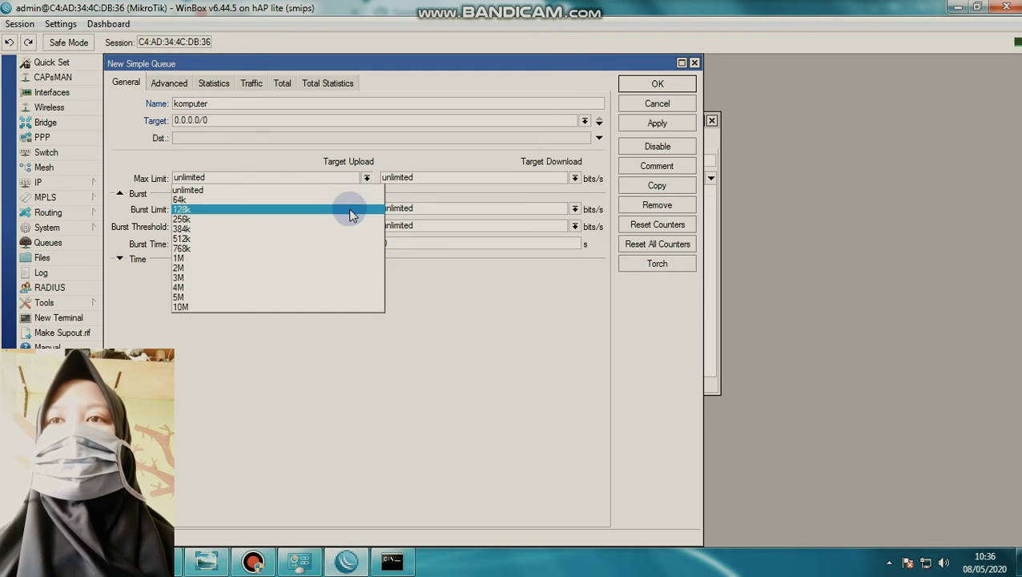
{"action": "left_click", "coordinate": [351, 211]}
{"action": "left_click", "coordinate": [571, 178]}
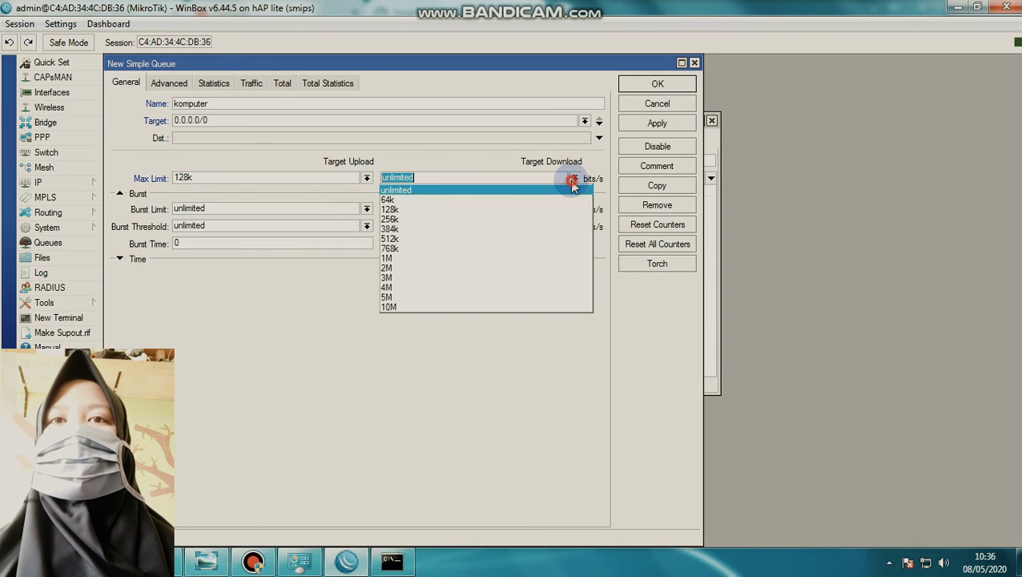
{"action": "left_click", "coordinate": [498, 208]}
{"action": "left_click", "coordinate": [649, 123]}
{"action": "left_click", "coordinate": [649, 84]}
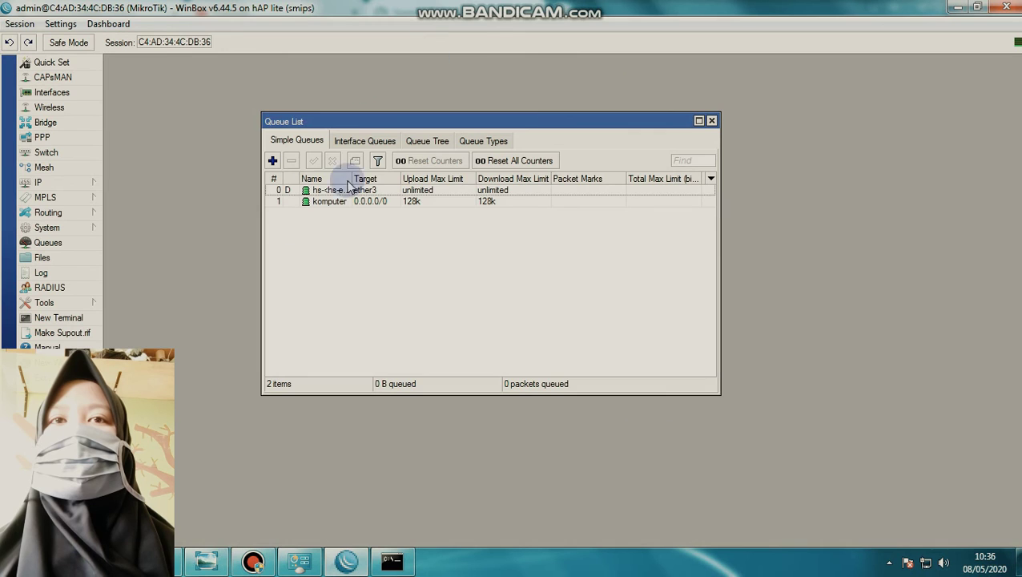
Reload the speedtest.net start page in Chrome, then bring WinBox's queue list back
{"action": "left_click", "coordinate": [157, 561]}
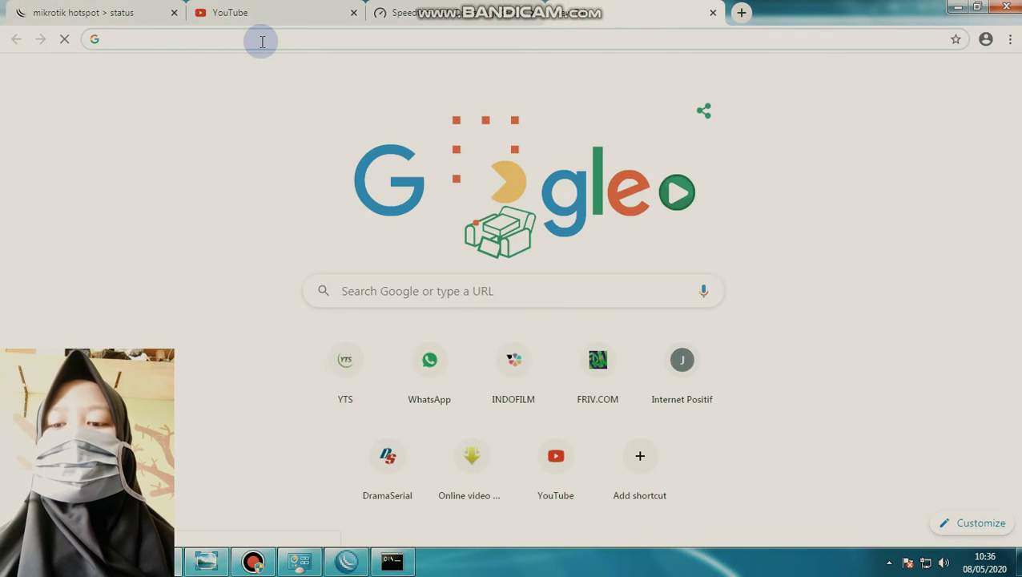
{"action": "type", "text": "soraya.net"}
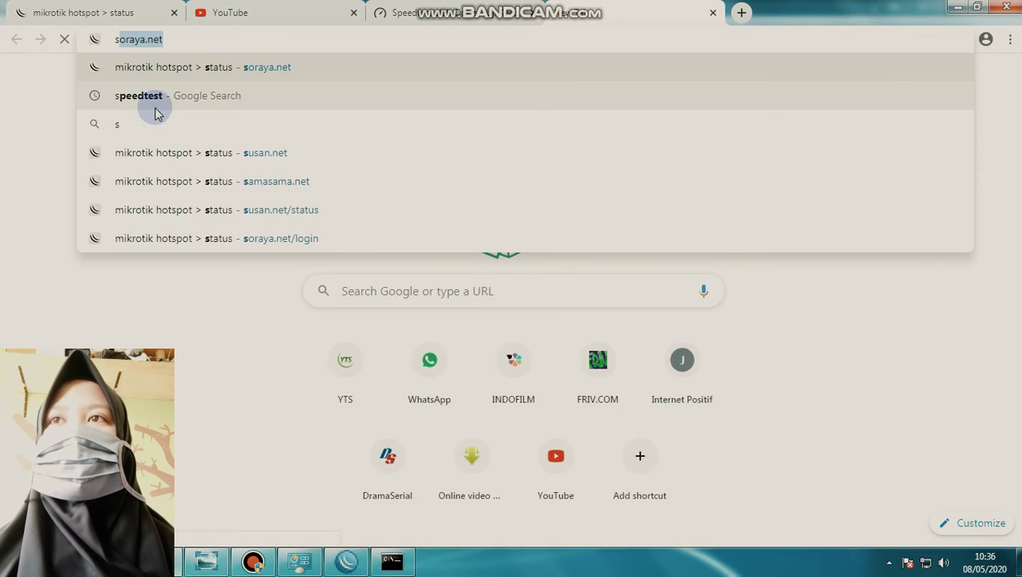
{"action": "left_click", "coordinate": [154, 97]}
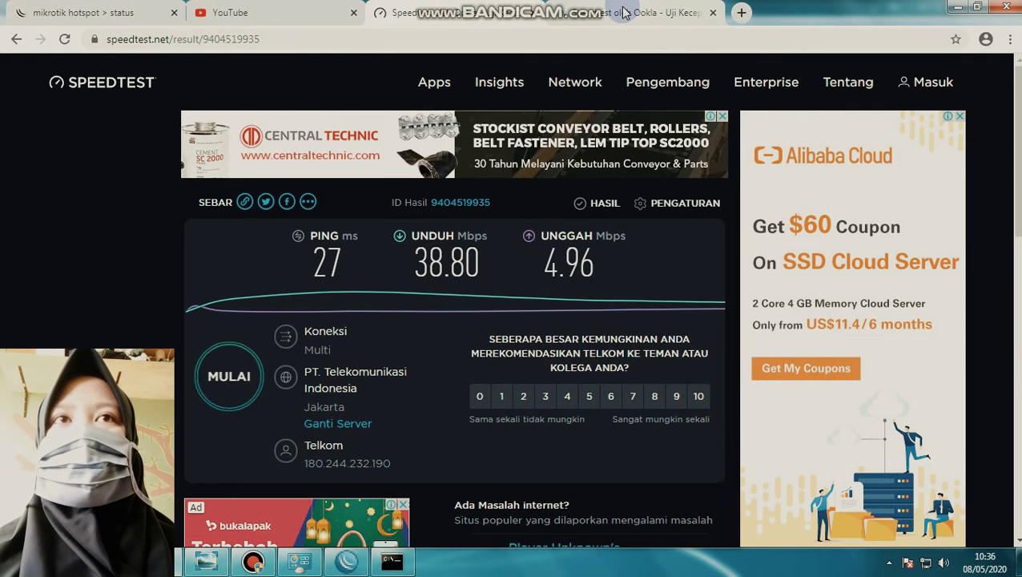
{"action": "left_click", "coordinate": [229, 376]}
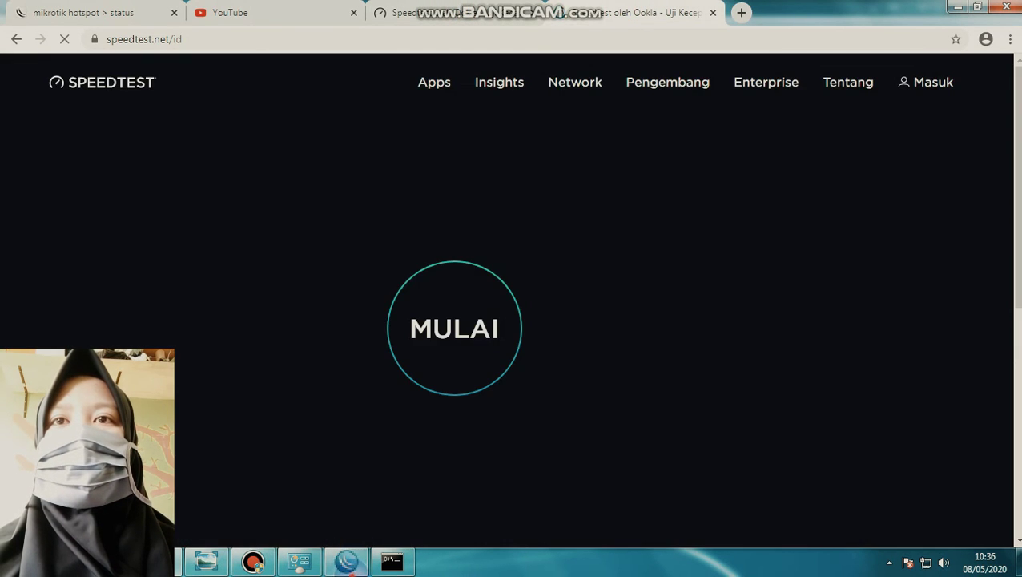
{"action": "left_click", "coordinate": [357, 560]}
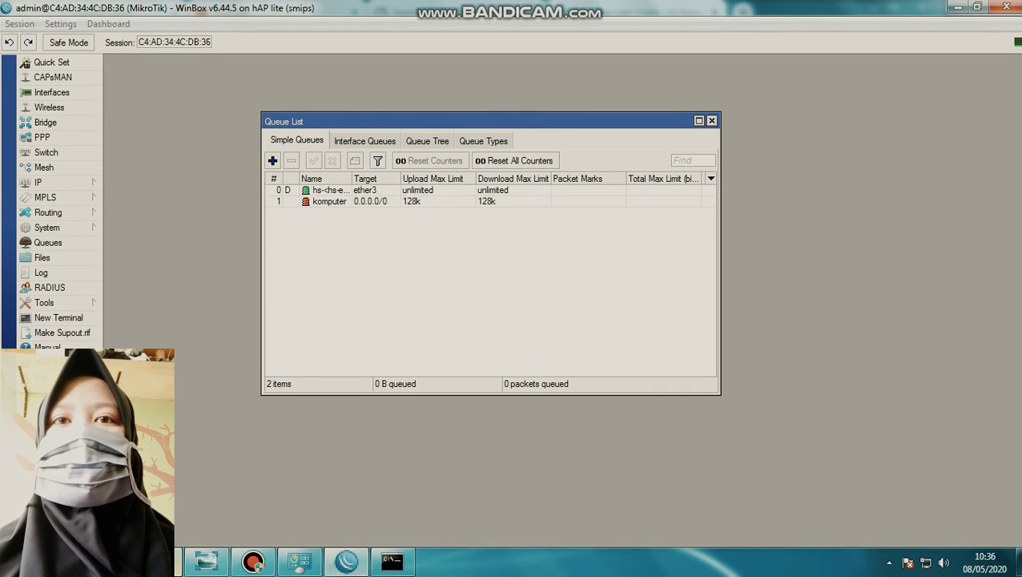
Run a throttled speed test (11 ms ping, 0.10 Mbps down, 0.09 Mbps up), then return to the Queue List
{"action": "left_click", "coordinate": [186, 560]}
{"action": "left_click", "coordinate": [453, 354]}
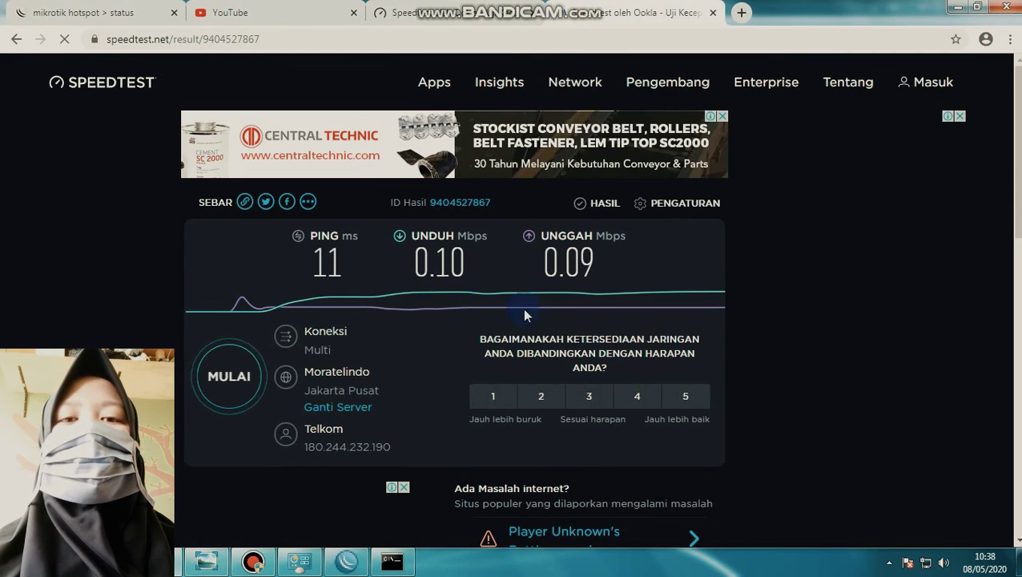
{"action": "left_click", "coordinate": [346, 561]}
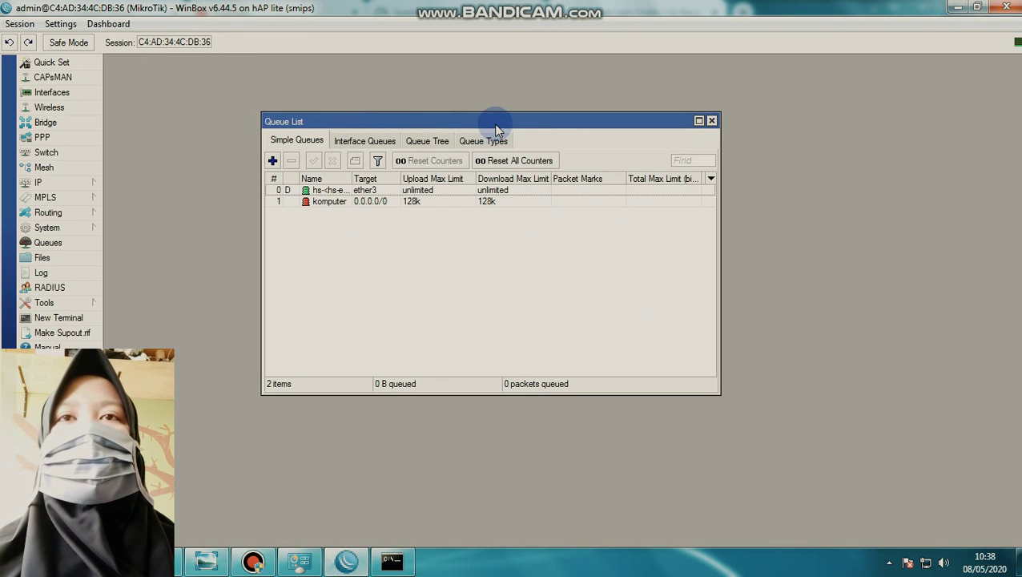
{"action": "left_click_drag", "start_coordinate": [497, 120], "coordinate": [714, 215]}
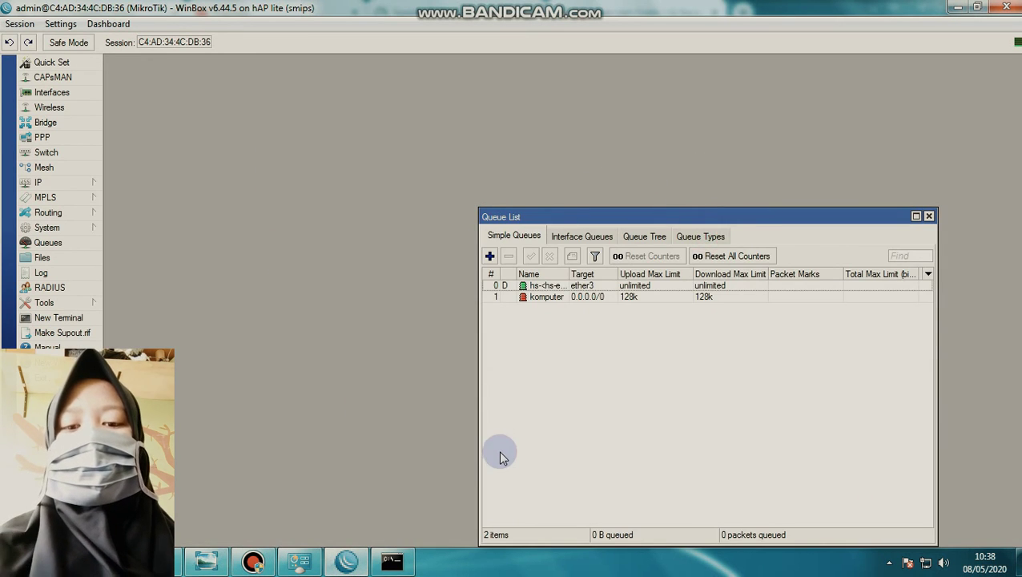